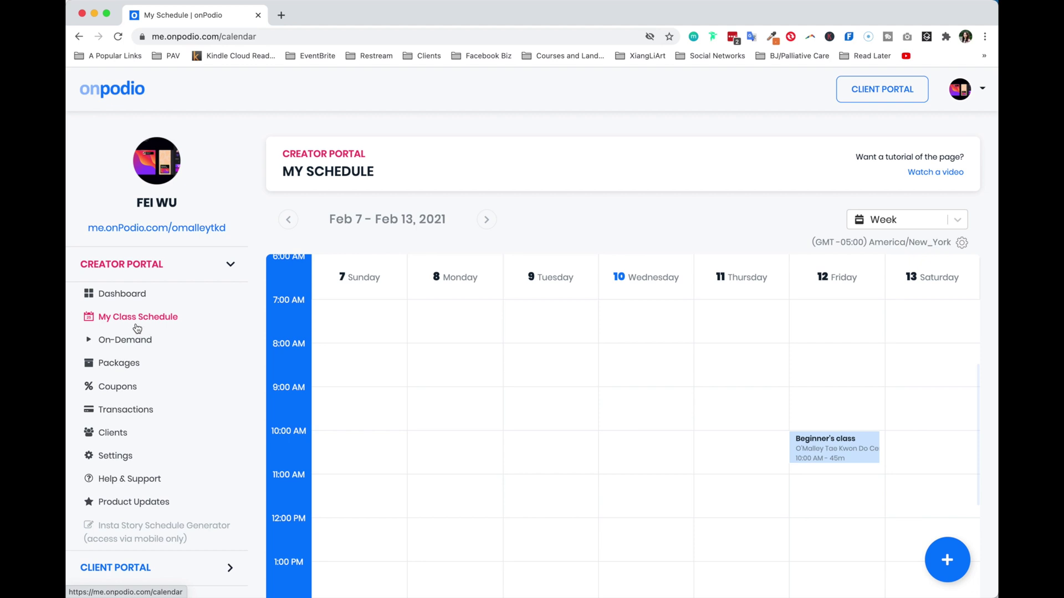
Start a new virtual group class and enter the saved Zoom meeting link
{"action": "left_click", "coordinate": [952, 561]}
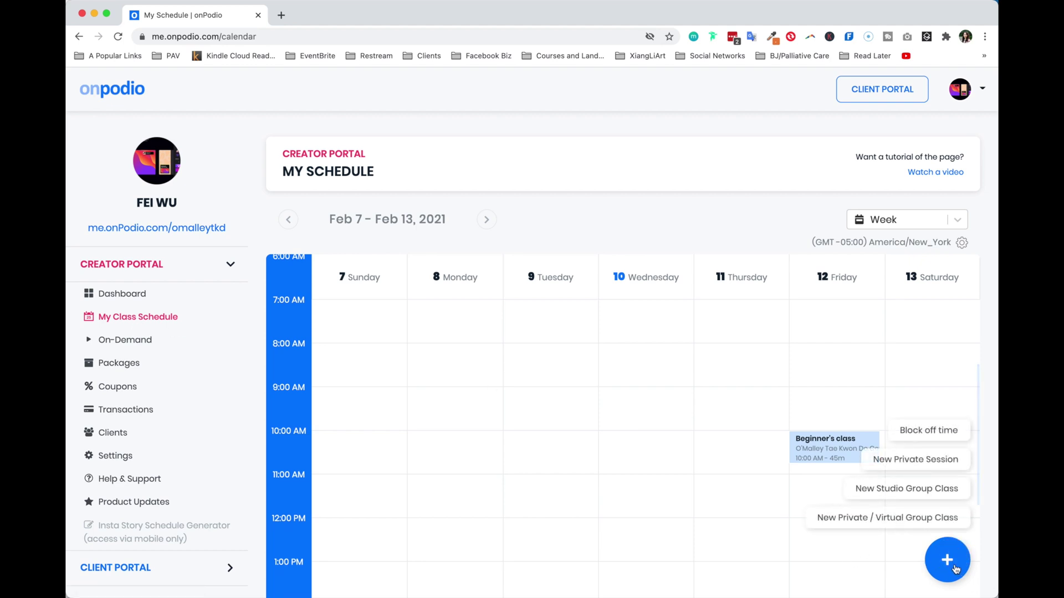
{"action": "left_click", "coordinate": [944, 516]}
{"action": "left_click", "coordinate": [428, 208]}
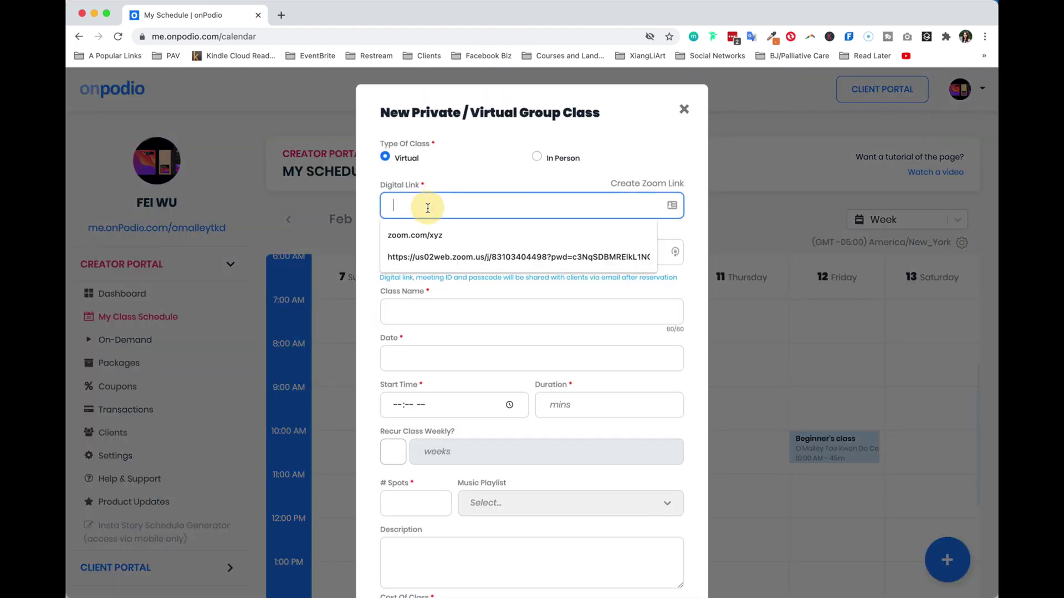
{"action": "left_click", "coordinate": [471, 176]}
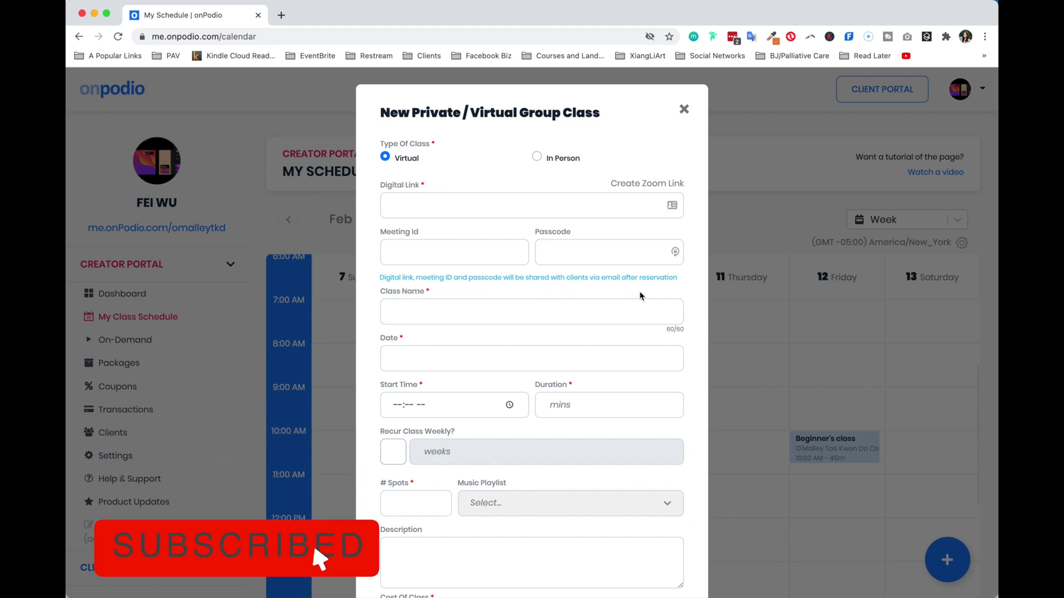
{"action": "left_click", "coordinate": [459, 211]}
{"action": "left_click", "coordinate": [451, 255]}
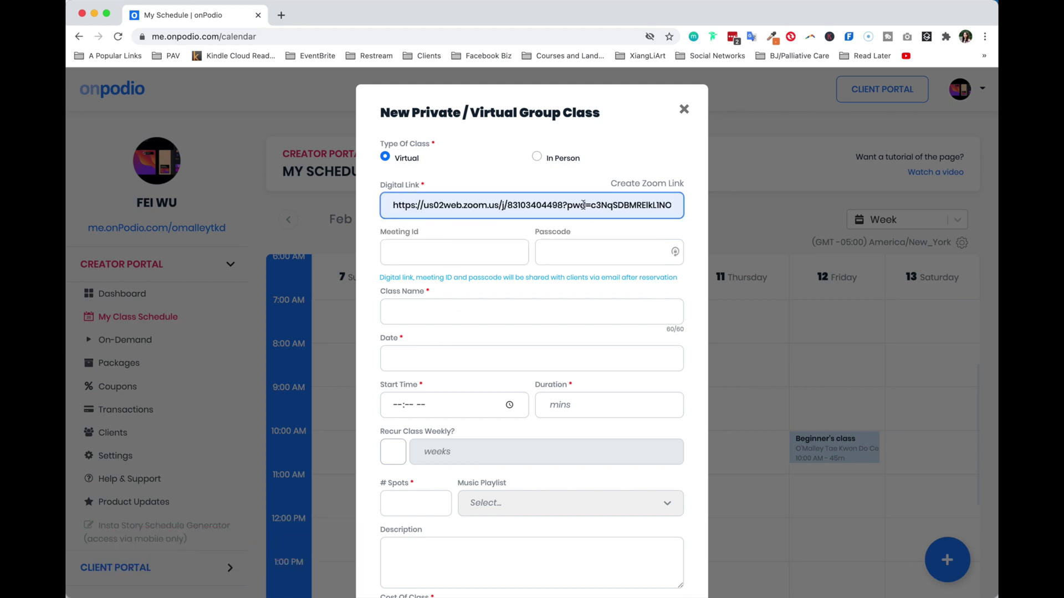
{"action": "left_click", "coordinate": [444, 251]}
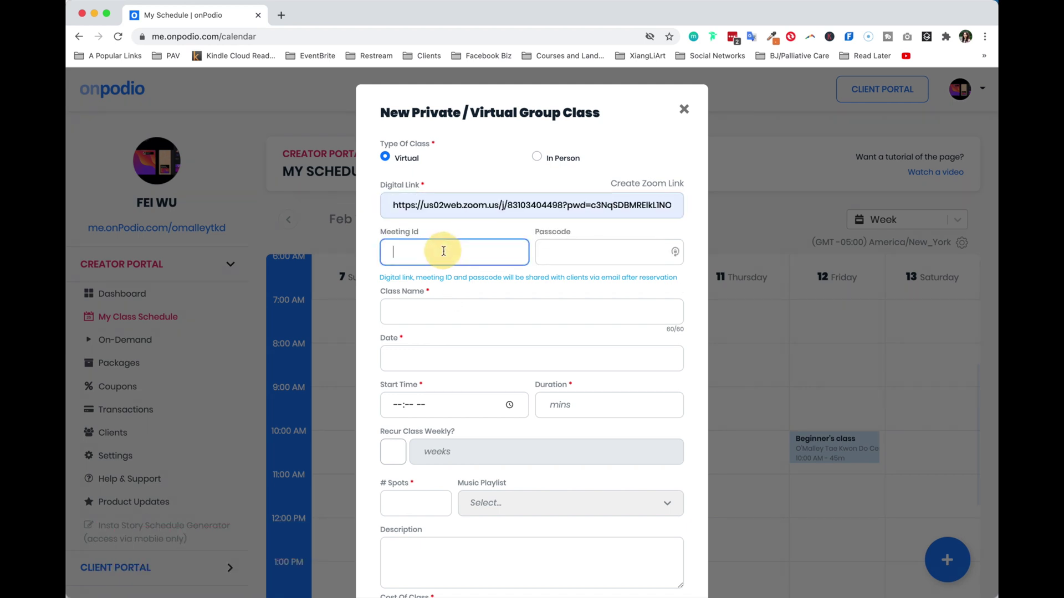
{"action": "double_click", "coordinate": [547, 206]}
{"action": "key", "text": "ctrl+c"}
{"action": "left_click", "coordinate": [481, 251]}
{"action": "key", "text": "ctrl+v"}
{"action": "left_click", "coordinate": [584, 257]}
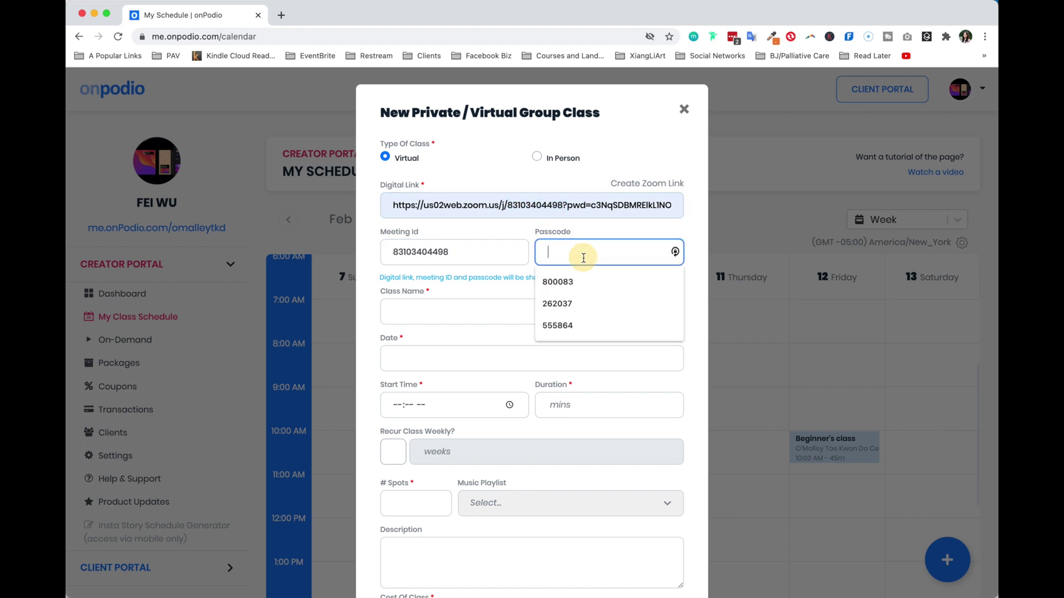
{"action": "type", "text": "123123"}
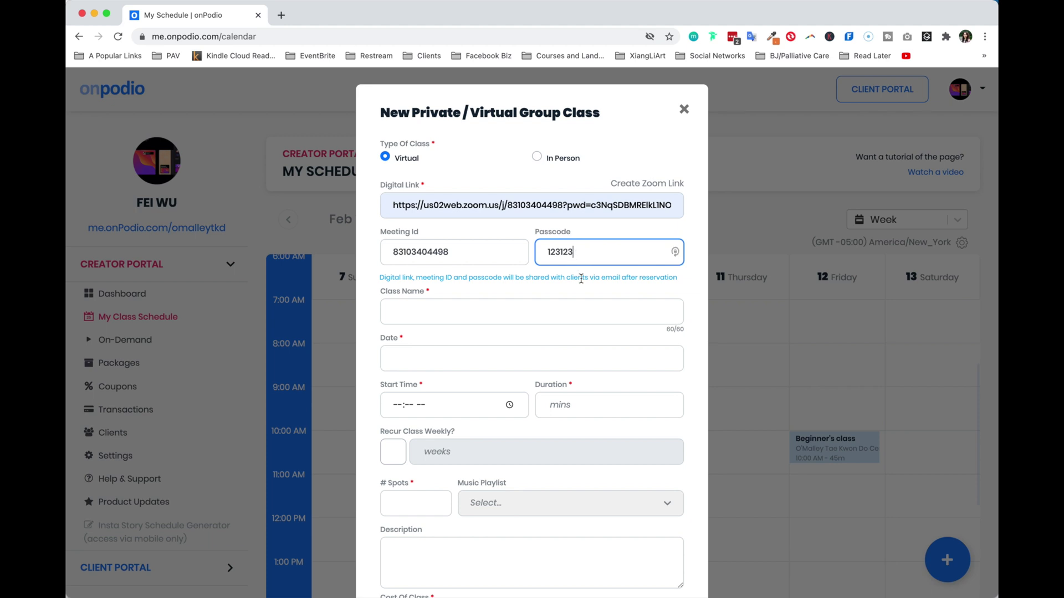
Create 'Online Virtual Class' on February 12, 10:00 AM, 45 minutes, 10 spots, free
{"action": "left_click", "coordinate": [582, 314]}
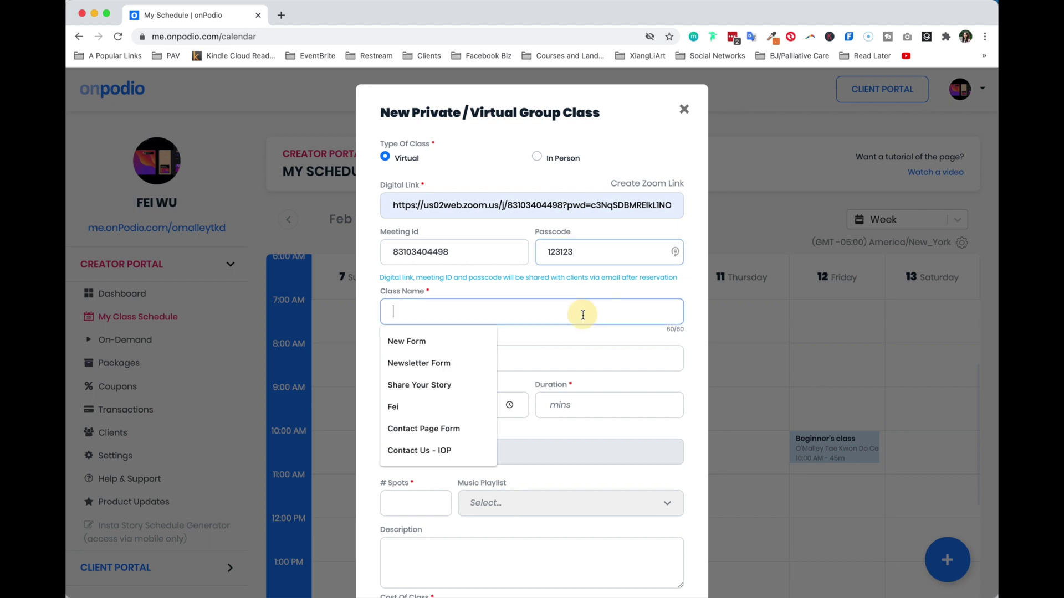
{"action": "type", "text": "Online Virtual Class"}
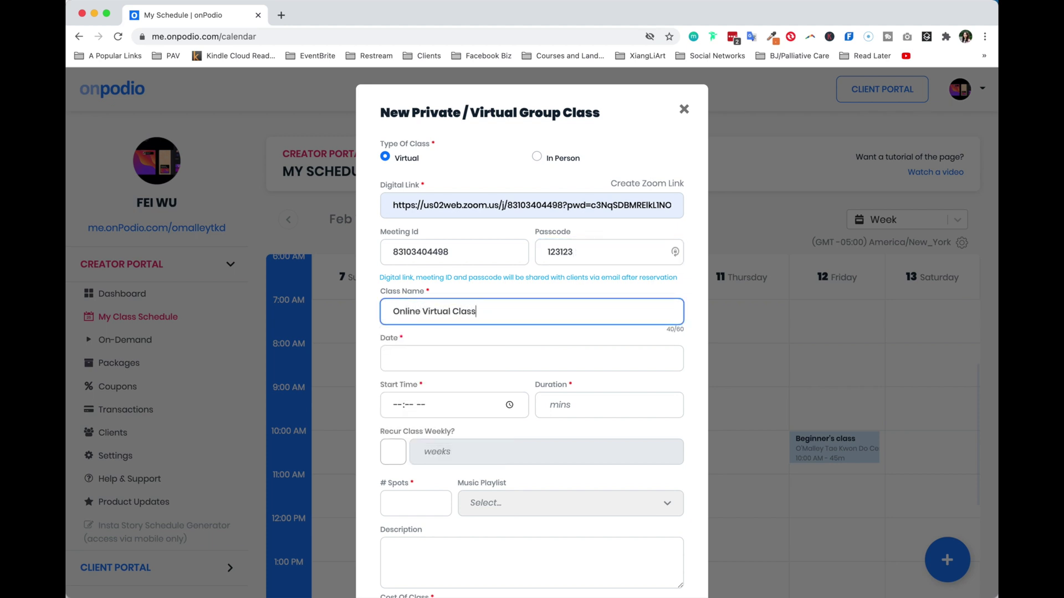
{"action": "left_click", "coordinate": [393, 358]}
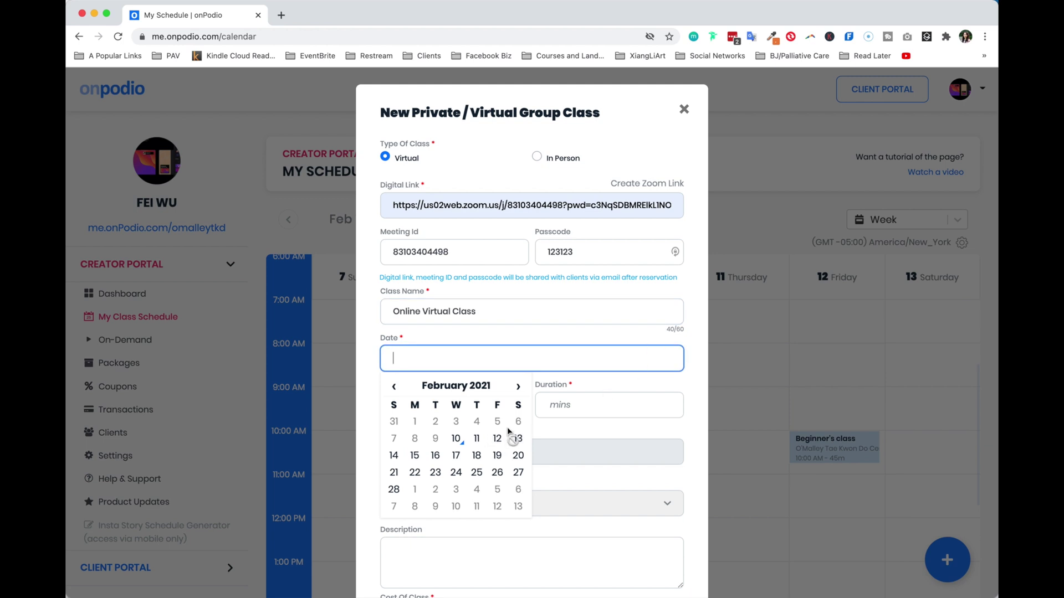
{"action": "left_click", "coordinate": [493, 441]}
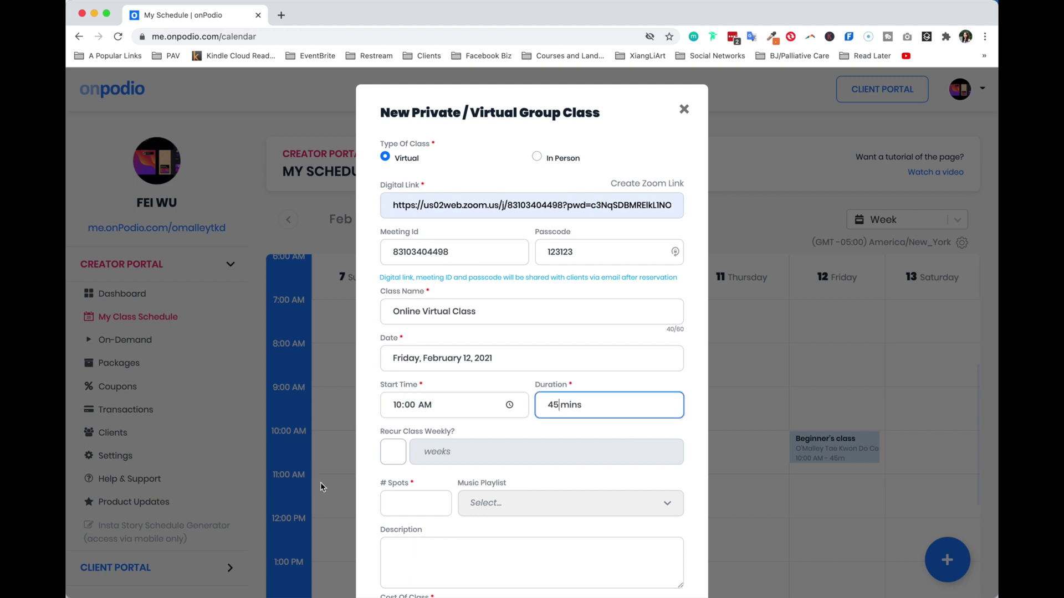
{"action": "scroll", "coordinate": [431, 451], "scroll_direction": "down", "scroll_amount": 3}
{"action": "left_click", "coordinate": [400, 421]}
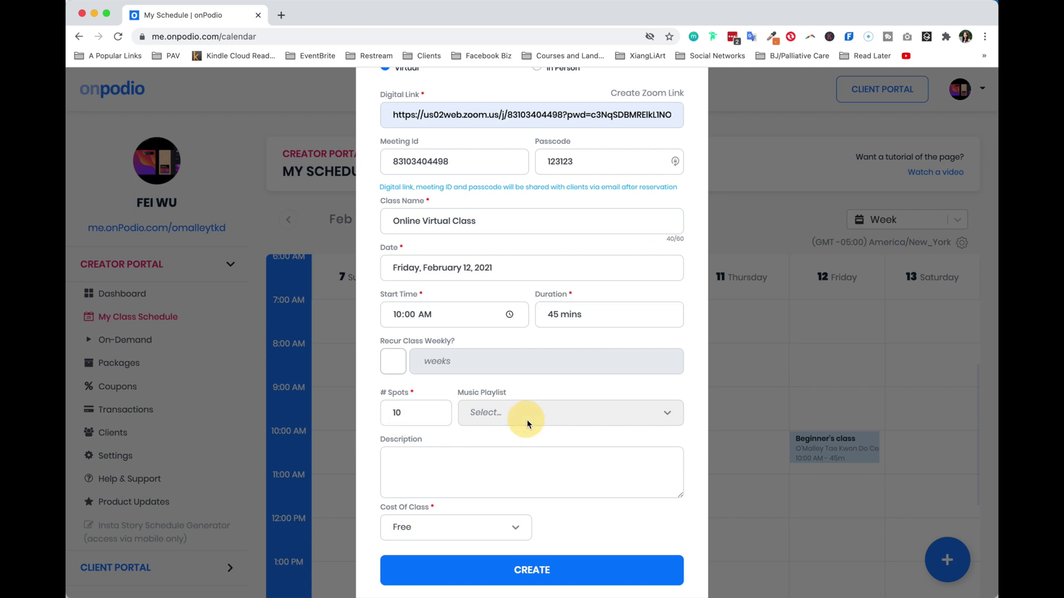
{"action": "left_click", "coordinate": [504, 477]}
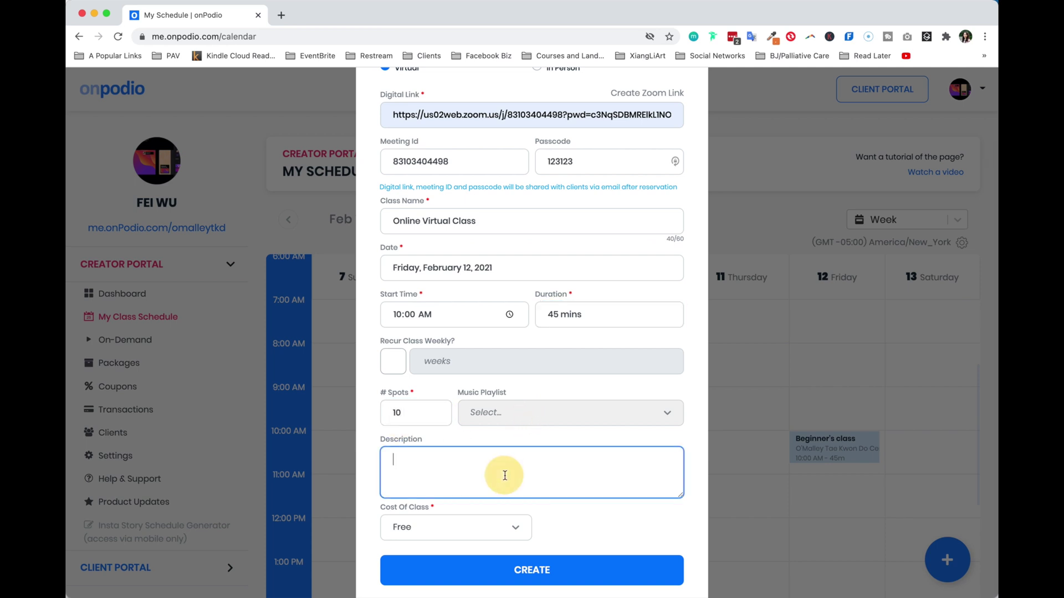
{"action": "scroll", "coordinate": [504, 475], "scroll_direction": "down", "scroll_amount": 1}
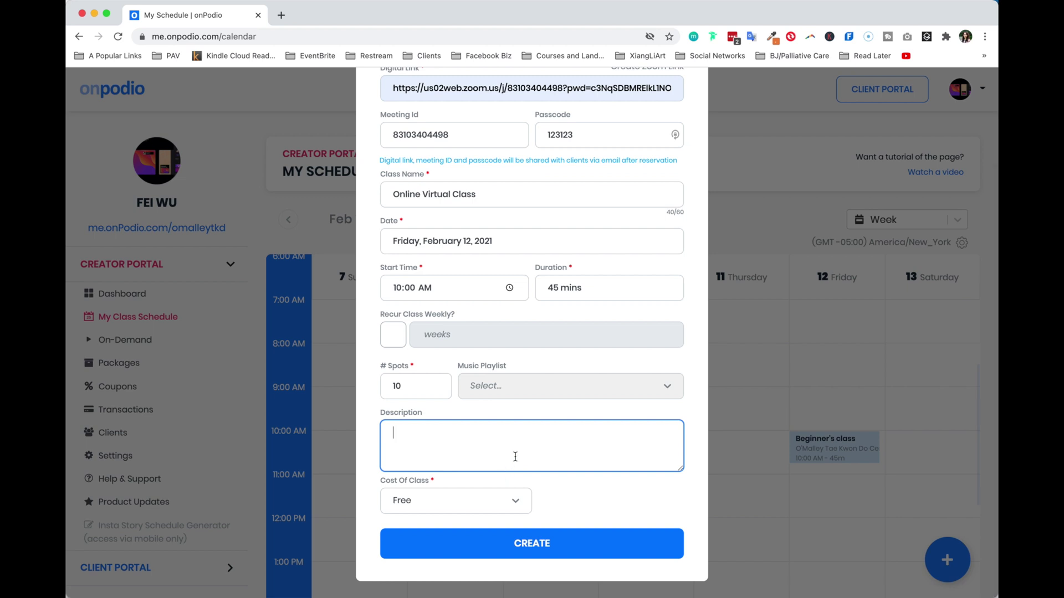
{"action": "left_click", "coordinate": [472, 492]}
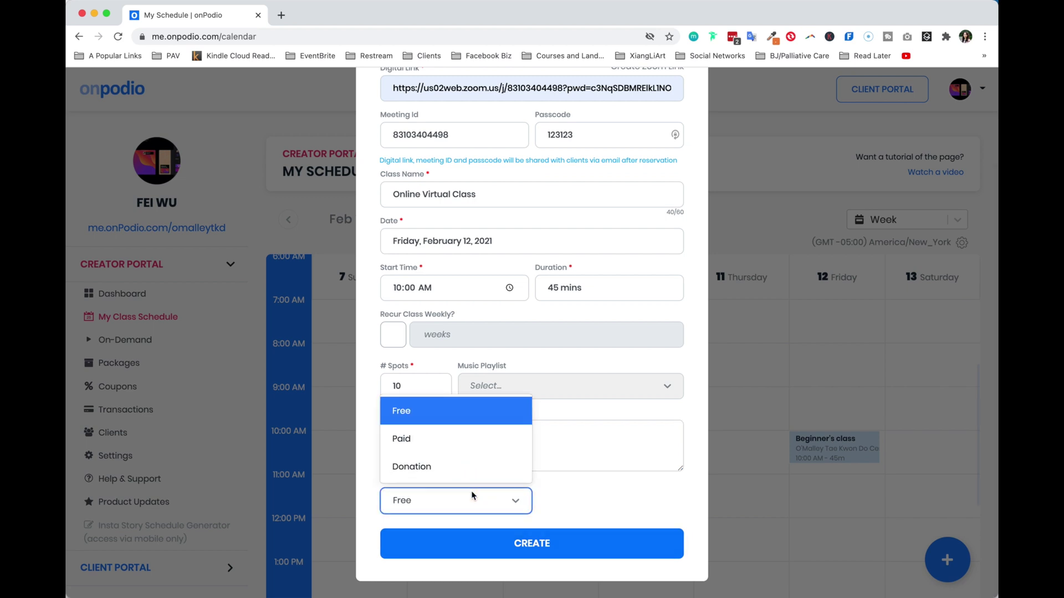
{"action": "left_click", "coordinate": [498, 506]}
{"action": "left_click", "coordinate": [529, 543]}
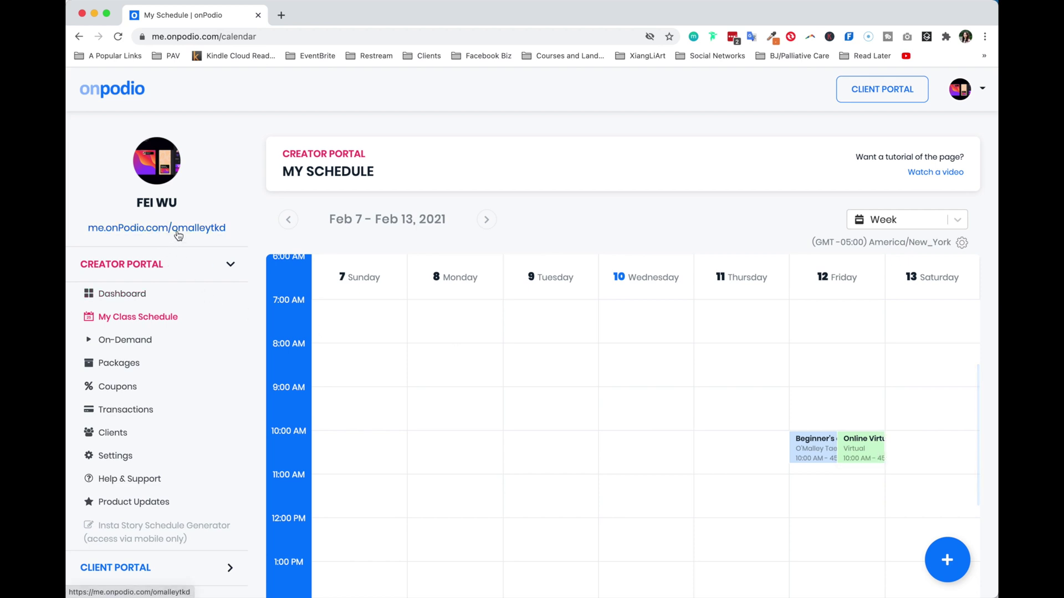
Open the public profile in a new tab, go to Workout, and view it incognito
{"action": "right_click", "coordinate": [178, 235]}
{"action": "left_click", "coordinate": [194, 239]}
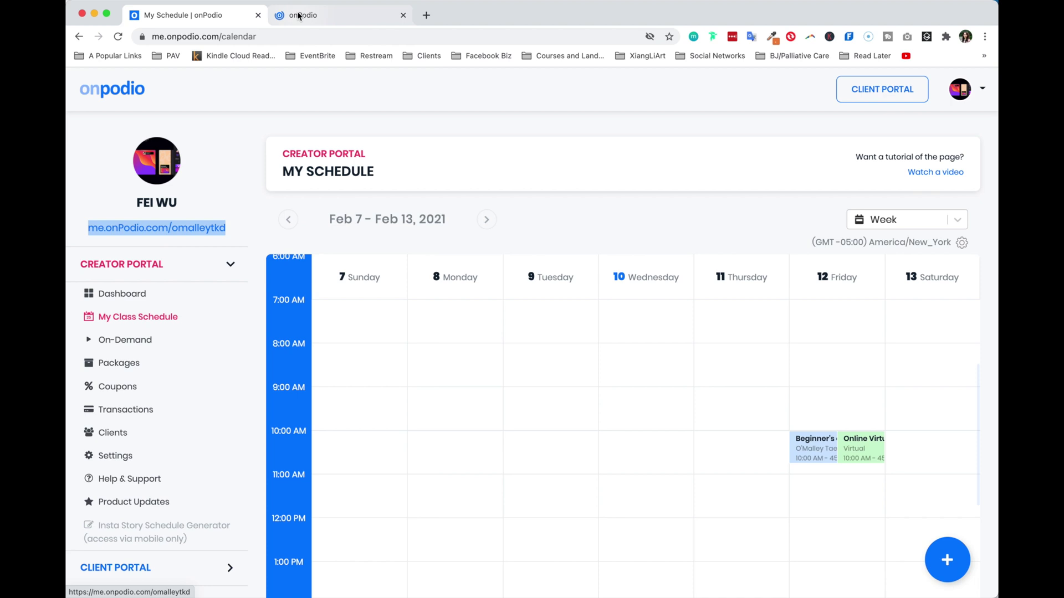
{"action": "left_click", "coordinate": [298, 15]}
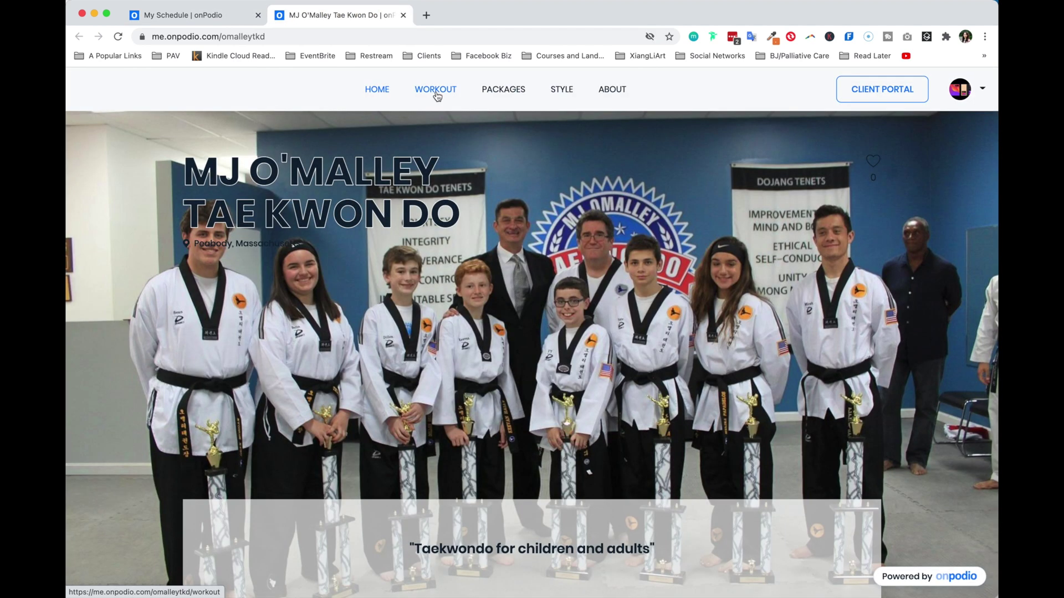
{"action": "left_click", "coordinate": [437, 97]}
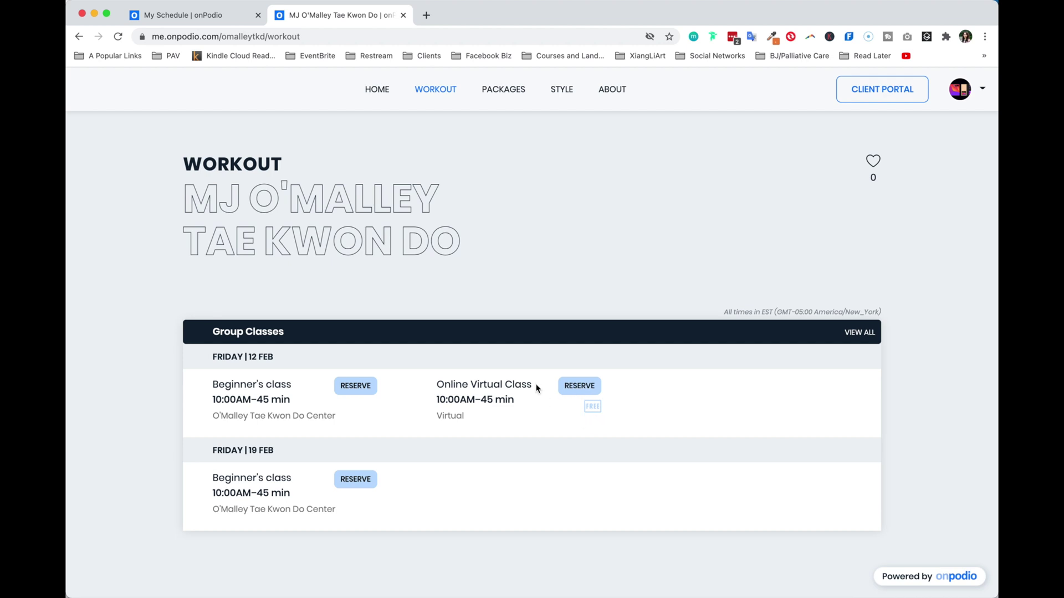
{"action": "left_click", "coordinate": [555, 18]}
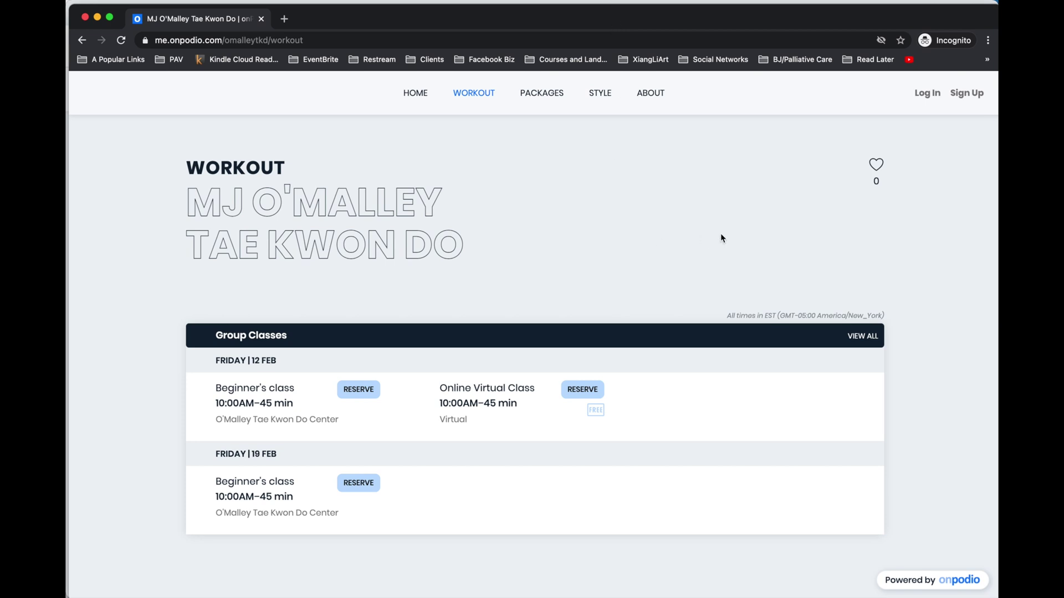
Reserve a spot in Online Virtual Class, accepting the waiver and release terms
{"action": "left_click", "coordinate": [595, 396]}
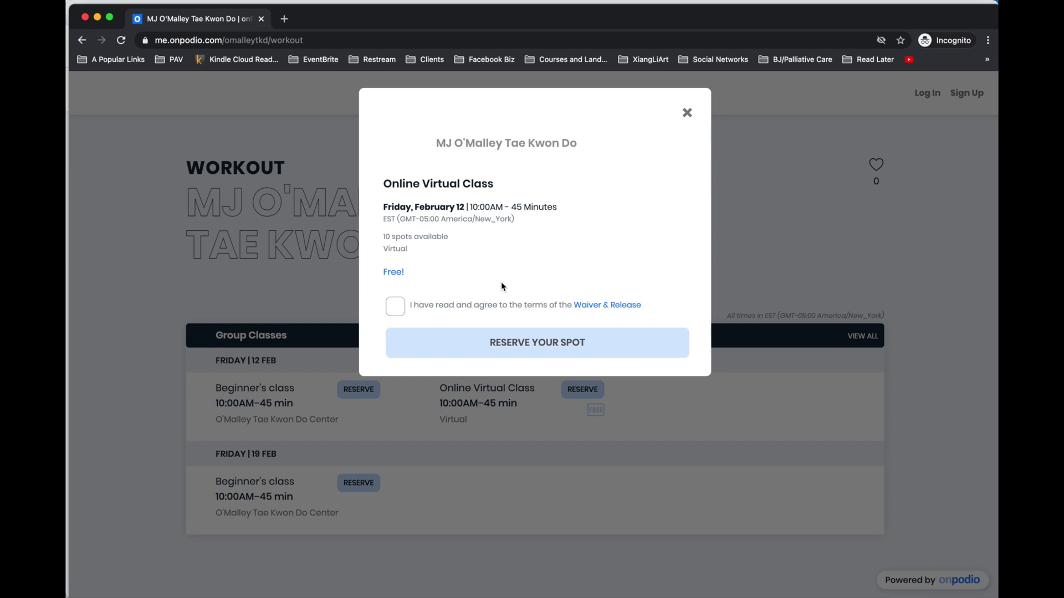
{"action": "left_click", "coordinate": [395, 307]}
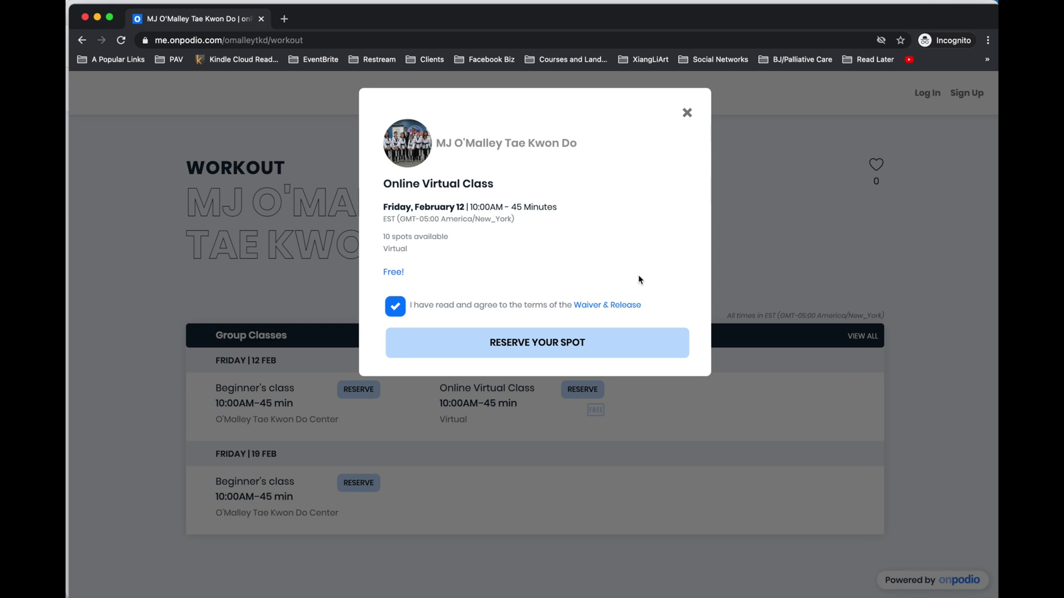
{"action": "left_click", "coordinate": [616, 343]}
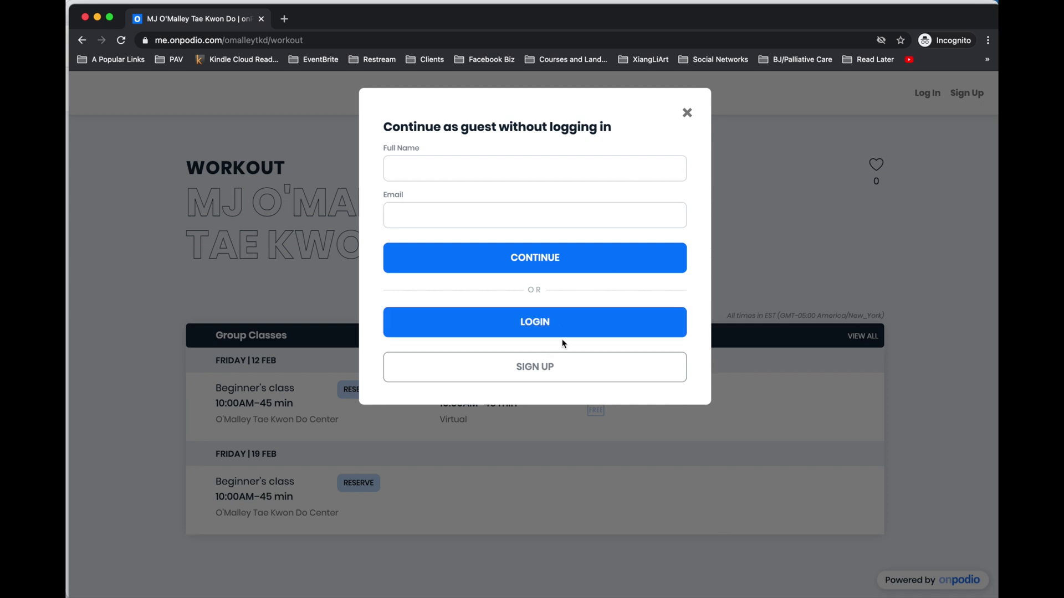
Enter the guest's full name and e-mail and continue as a guest
{"action": "left_click", "coordinate": [449, 165]}
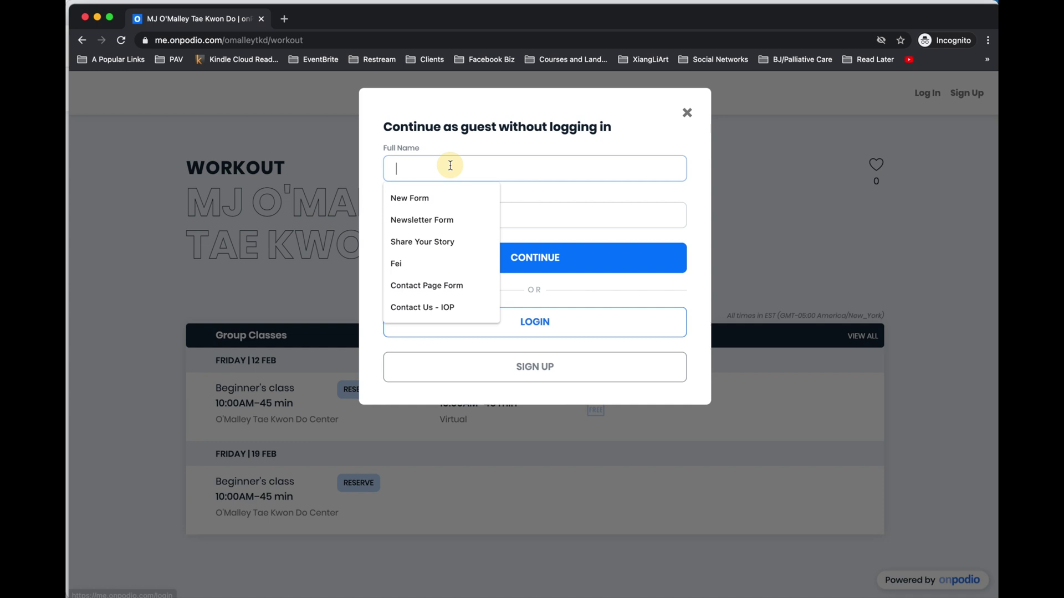
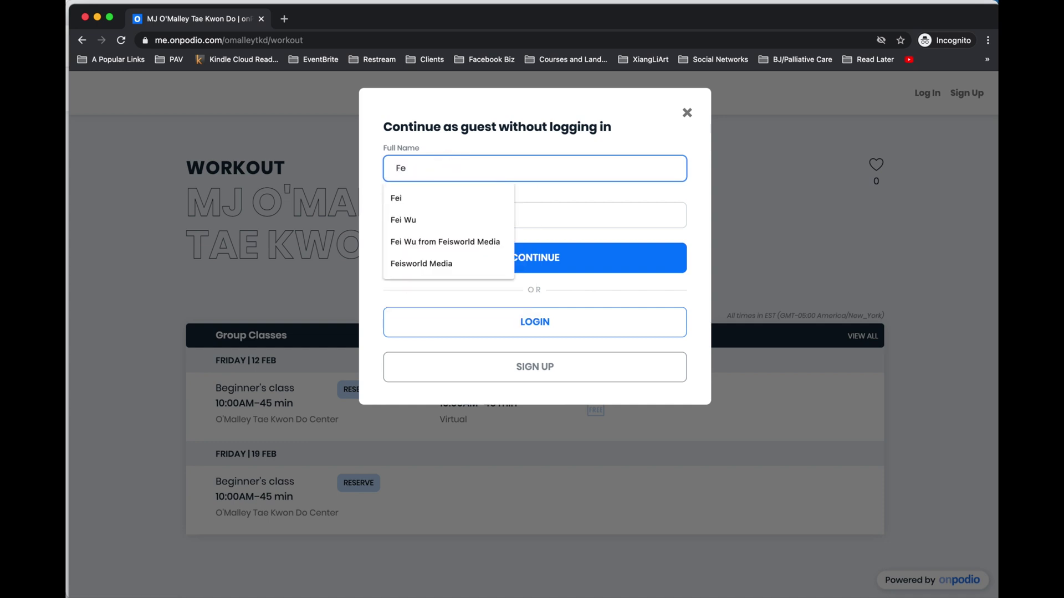
{"action": "key", "text": "Tab"}
{"action": "key", "text": "Down"}
{"action": "key", "text": "Down"}
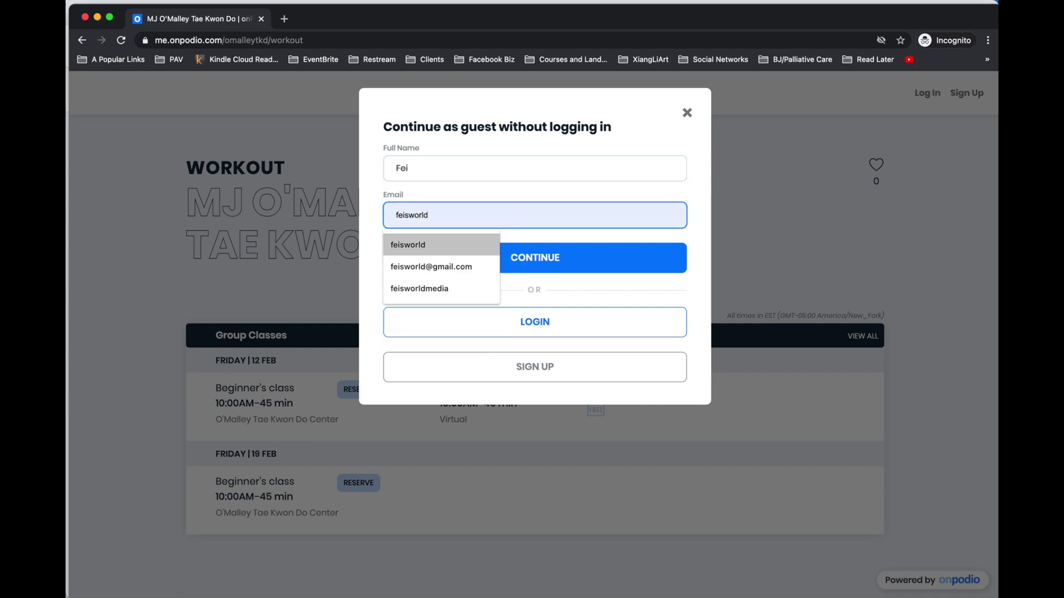
{"action": "key", "text": "Return"}
{"action": "left_click", "coordinate": [599, 266]}
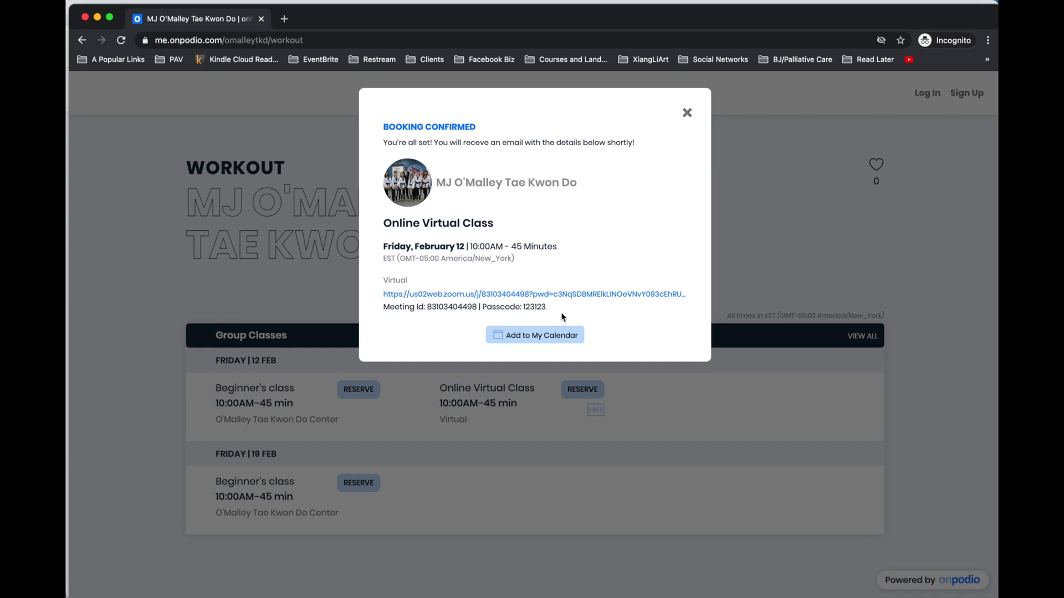
Add the booked Online Virtual Class to Google Calendar
{"action": "left_click", "coordinate": [550, 342]}
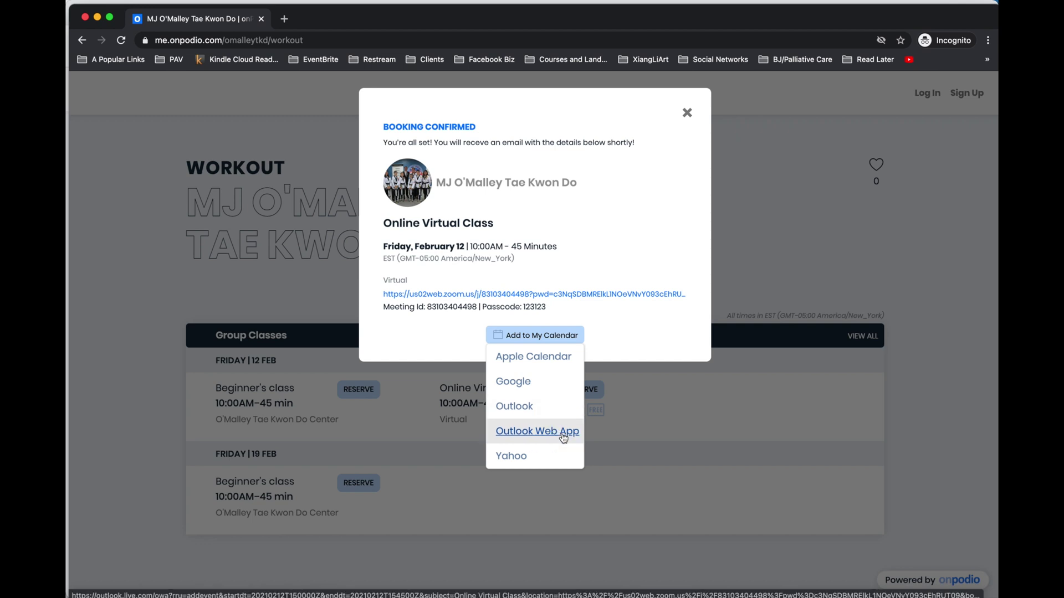
{"action": "left_click", "coordinate": [513, 382]}
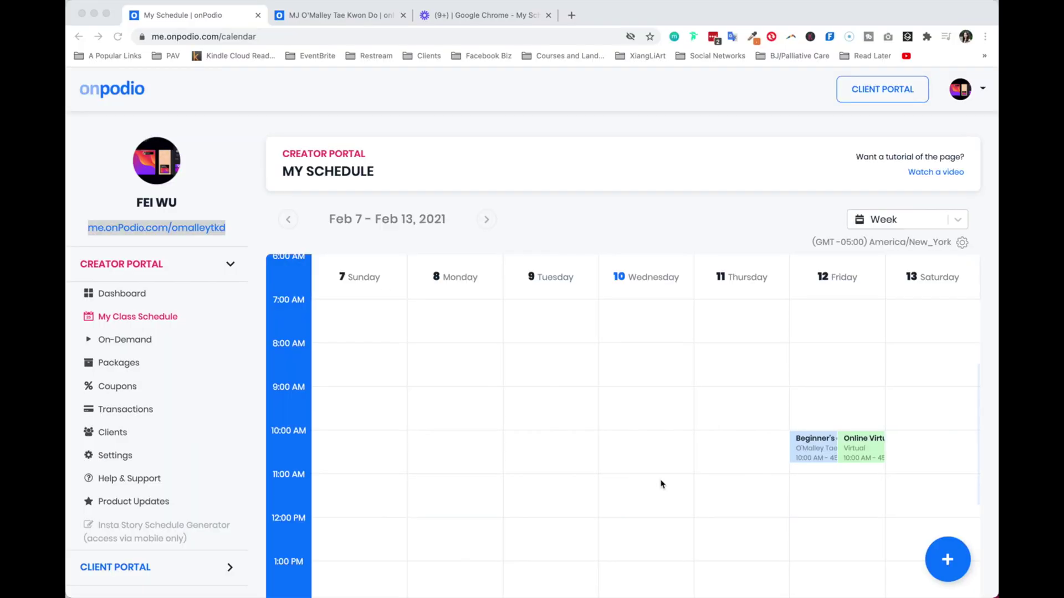
Create the Saturday 13 February class as a Paid Class costing 10
{"action": "left_click", "coordinate": [731, 441]}
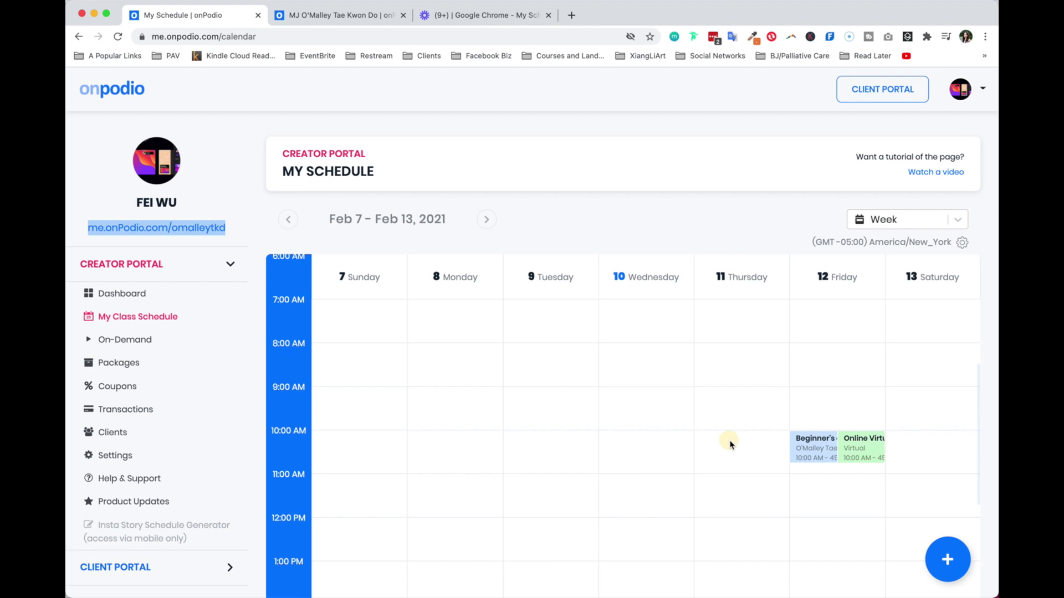
{"action": "left_click", "coordinate": [733, 443]}
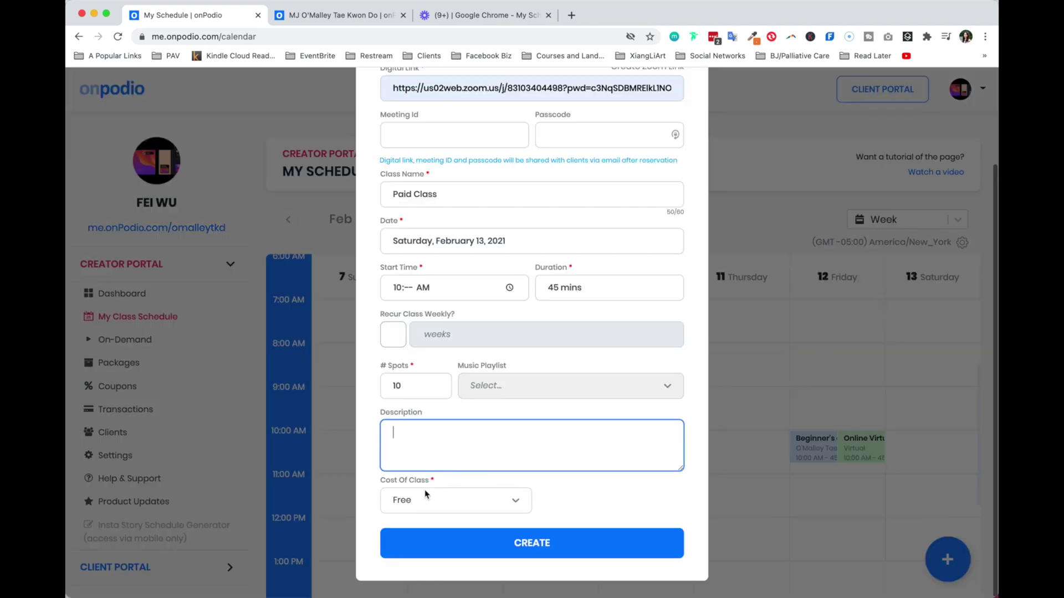
{"action": "left_click", "coordinate": [427, 492]}
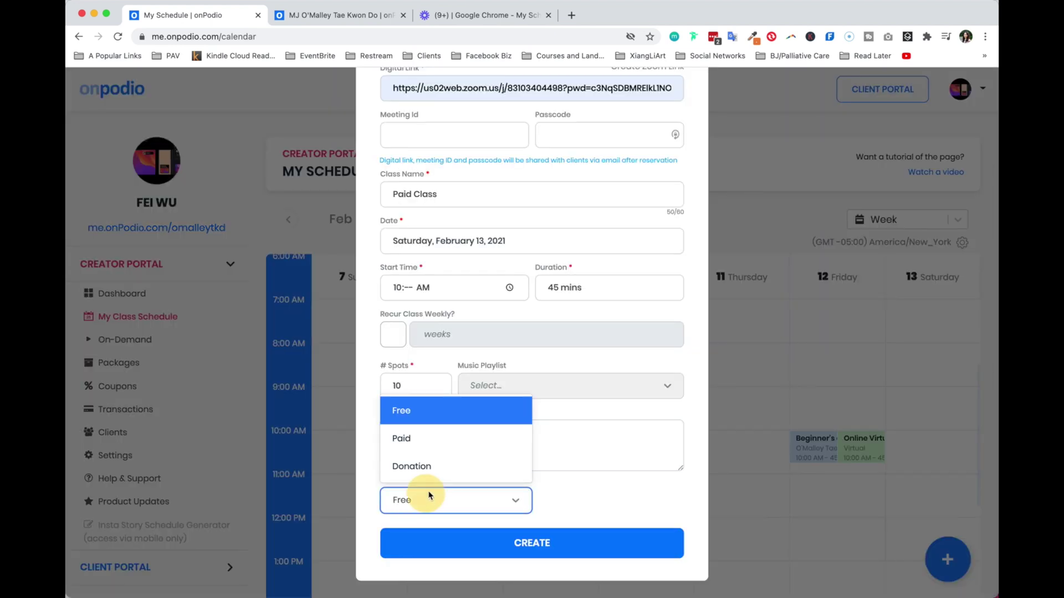
{"action": "left_click", "coordinate": [427, 440]}
{"action": "left_click", "coordinate": [611, 504]}
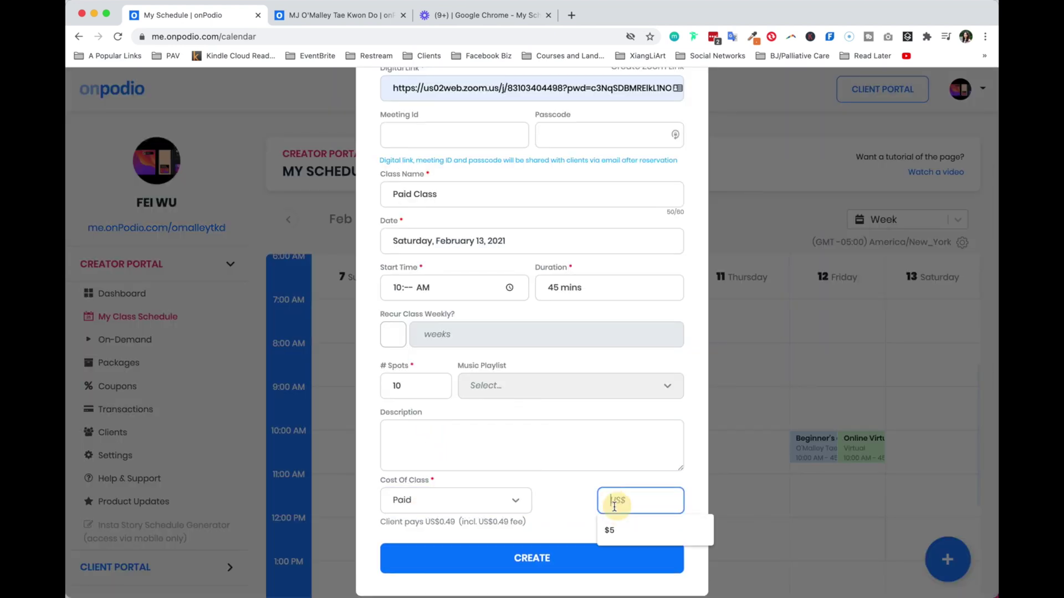
{"action": "type", "text": "10"}
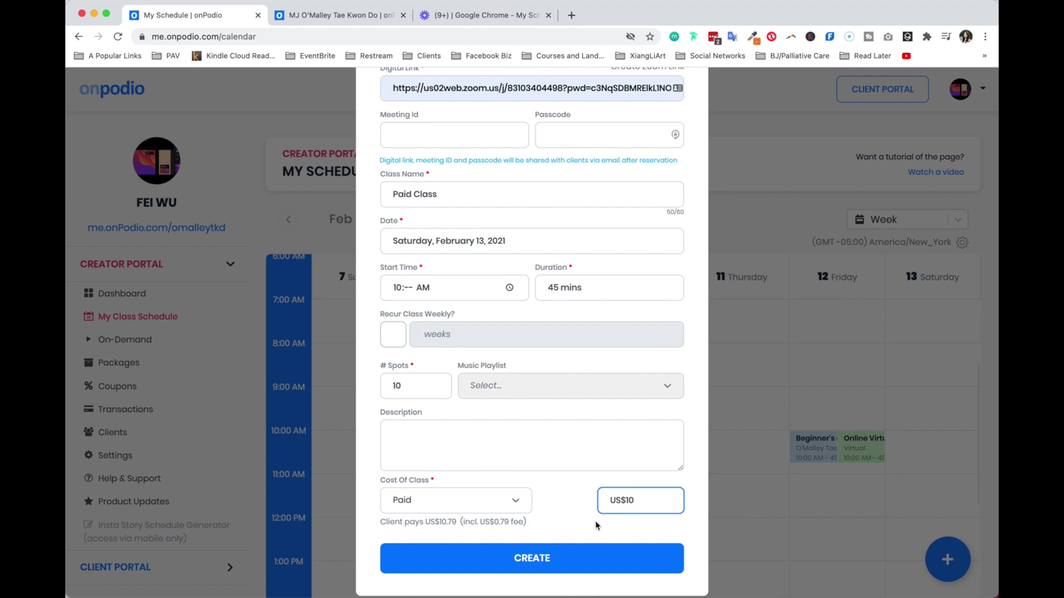
{"action": "left_click", "coordinate": [540, 557]}
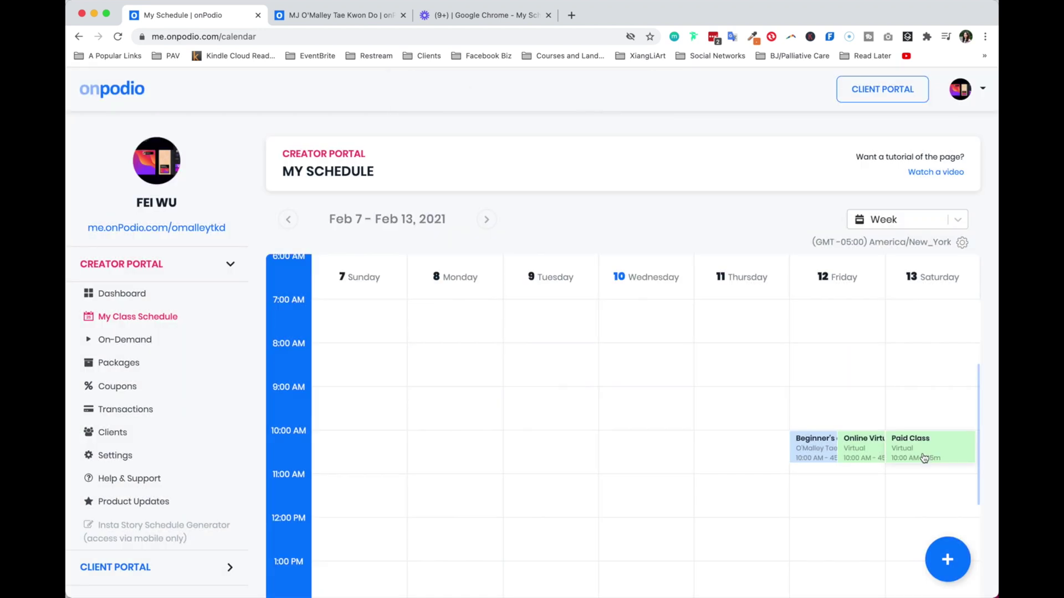
Reload the public page and reserve the Paid Class, accepting the waiver and saving the card
{"action": "left_click", "coordinate": [345, 15]}
{"action": "left_click", "coordinate": [330, 35]}
{"action": "key", "text": "Return"}
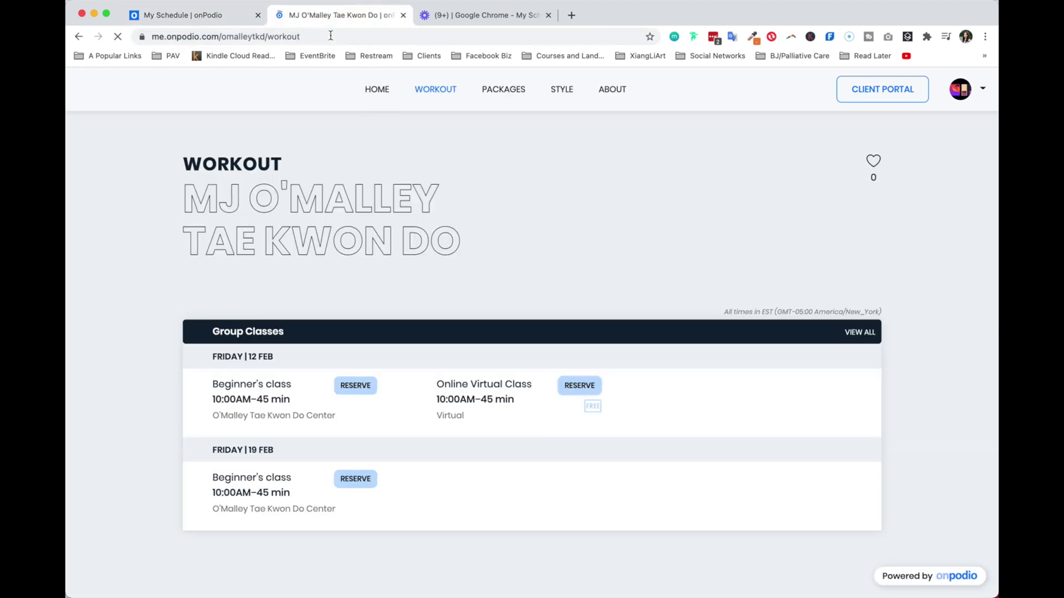
{"action": "scroll", "coordinate": [409, 425], "scroll_direction": "down", "scroll_amount": 2}
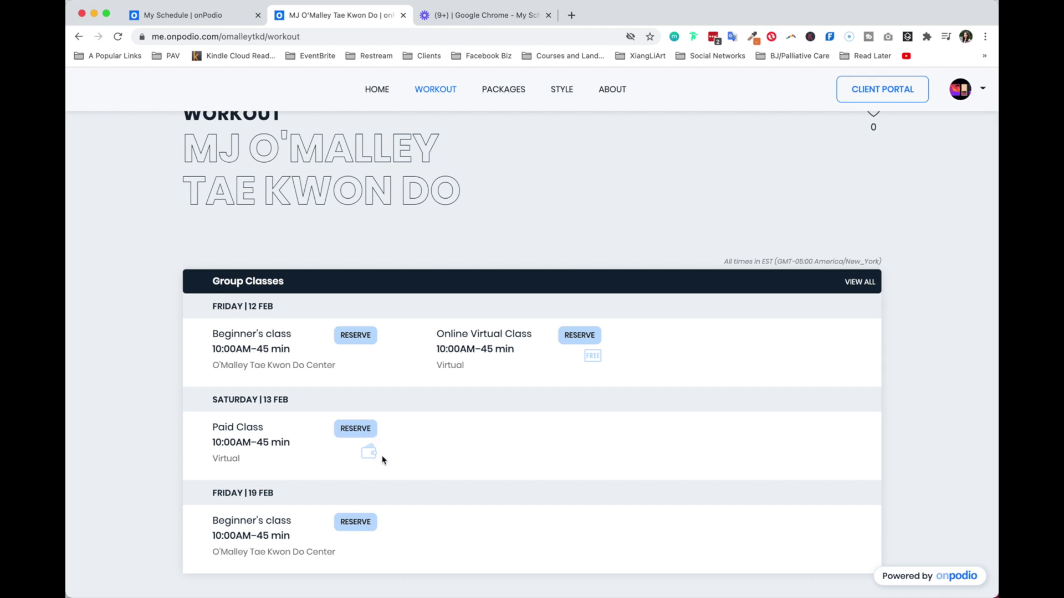
{"action": "left_click", "coordinate": [355, 429]}
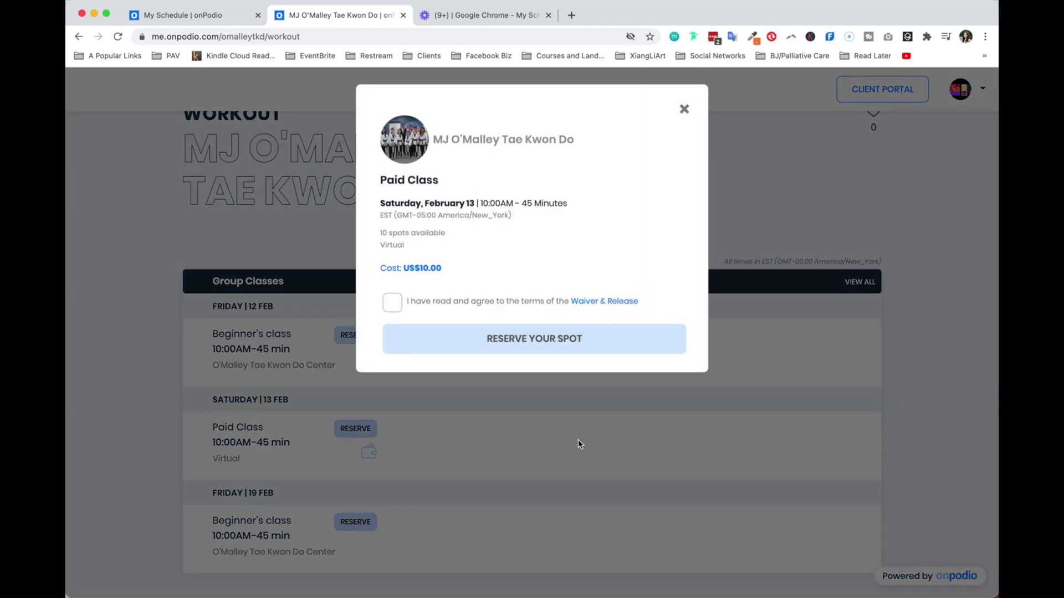
{"action": "left_click", "coordinate": [397, 306]}
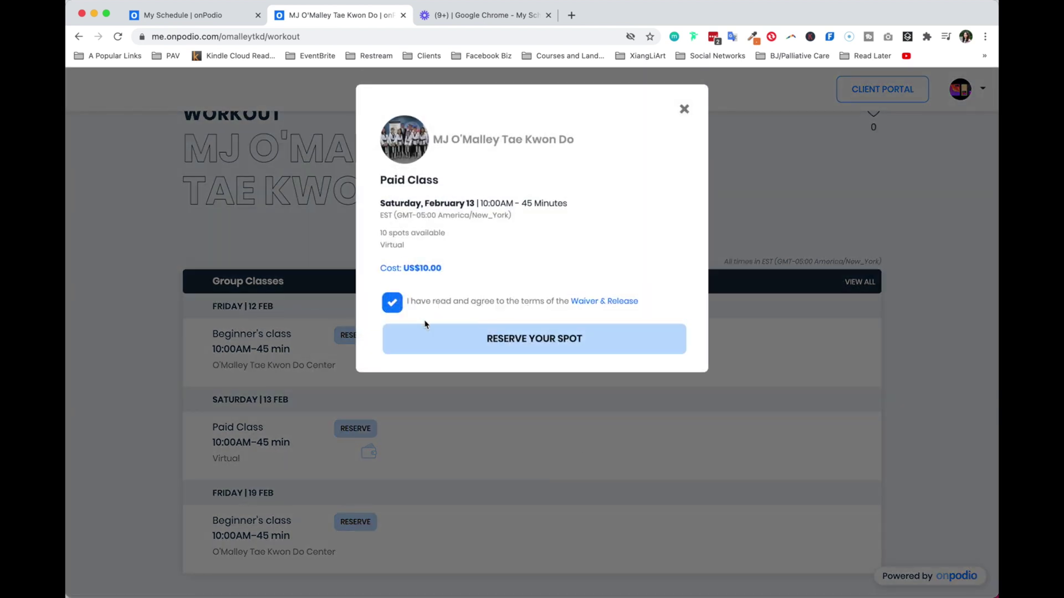
{"action": "left_click", "coordinate": [550, 343]}
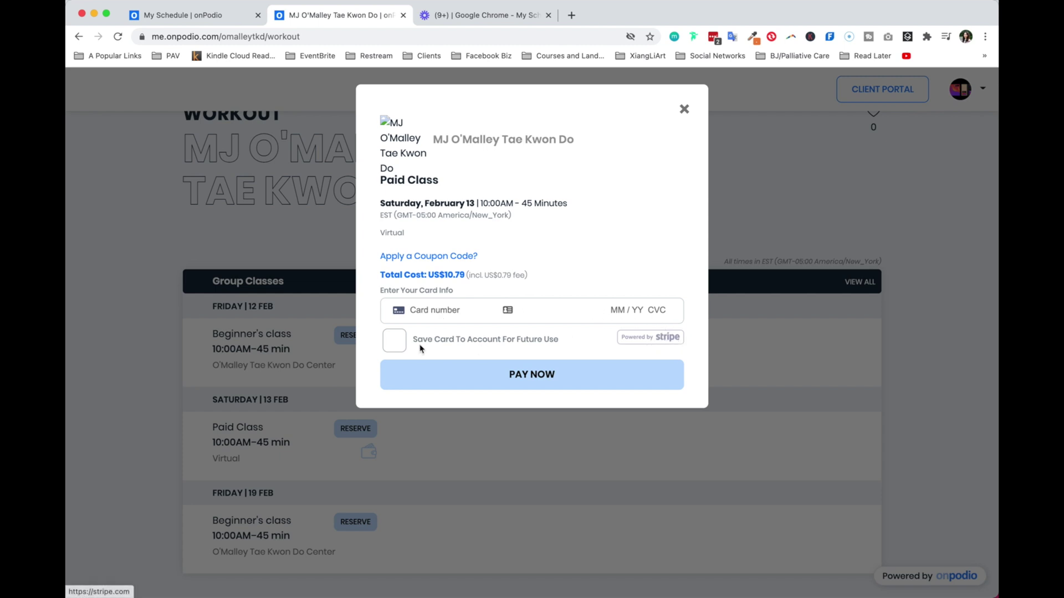
{"action": "left_click", "coordinate": [396, 345]}
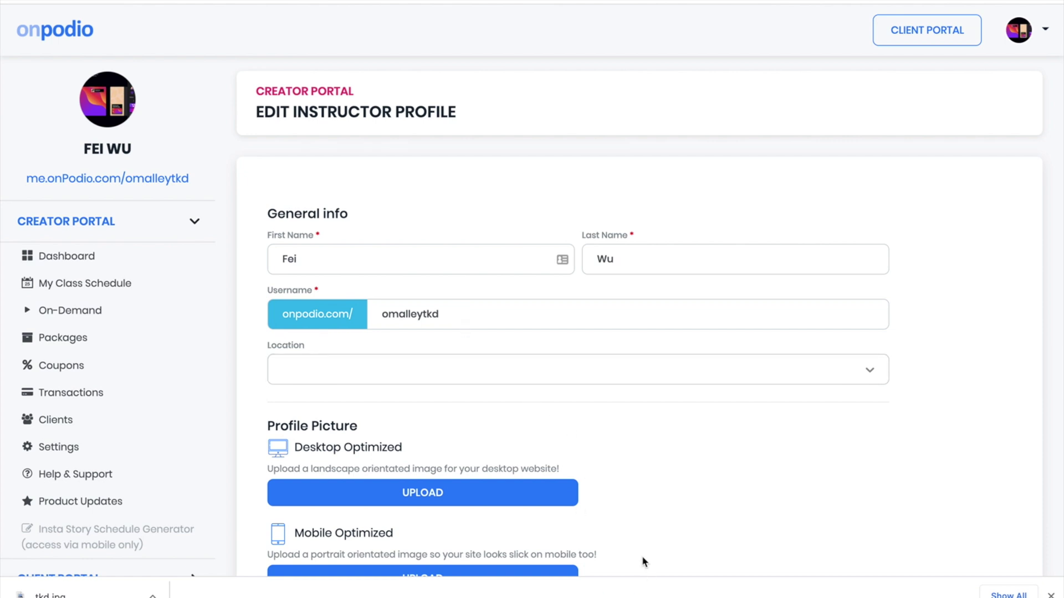
Upload tkd.jpg as the desktop profile picture, shift the crop area down, and save
{"action": "scroll", "coordinate": [637, 549], "scroll_direction": "down", "scroll_amount": 1}
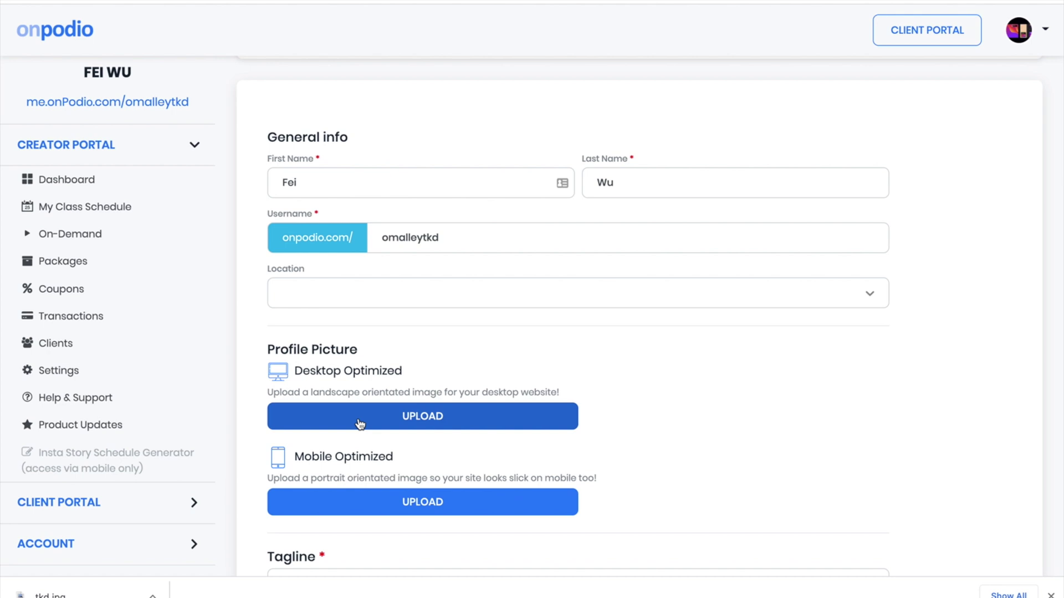
{"action": "left_click", "coordinate": [406, 419]}
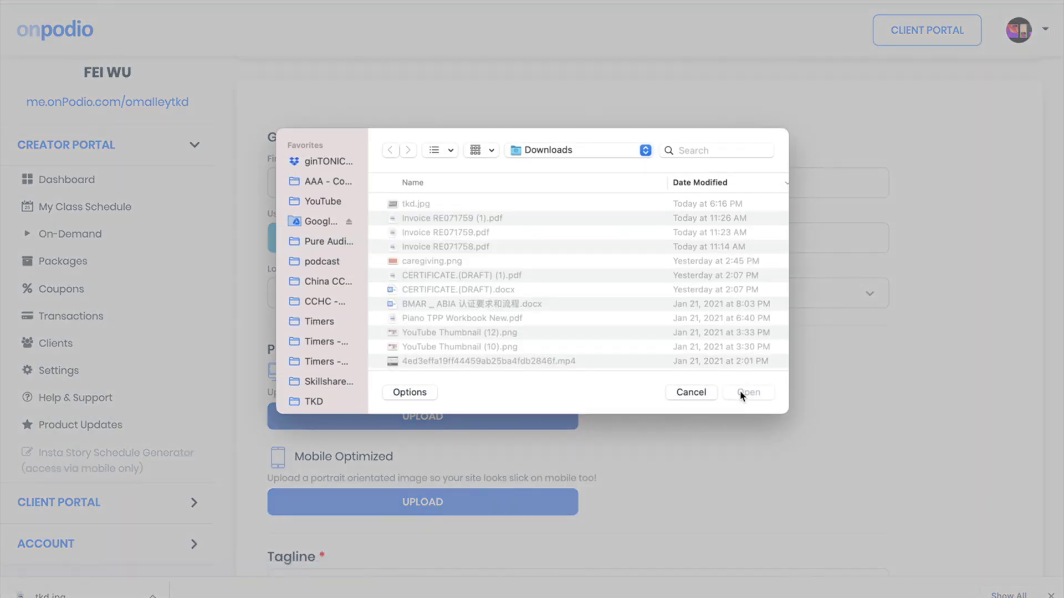
{"action": "double_click", "coordinate": [451, 205]}
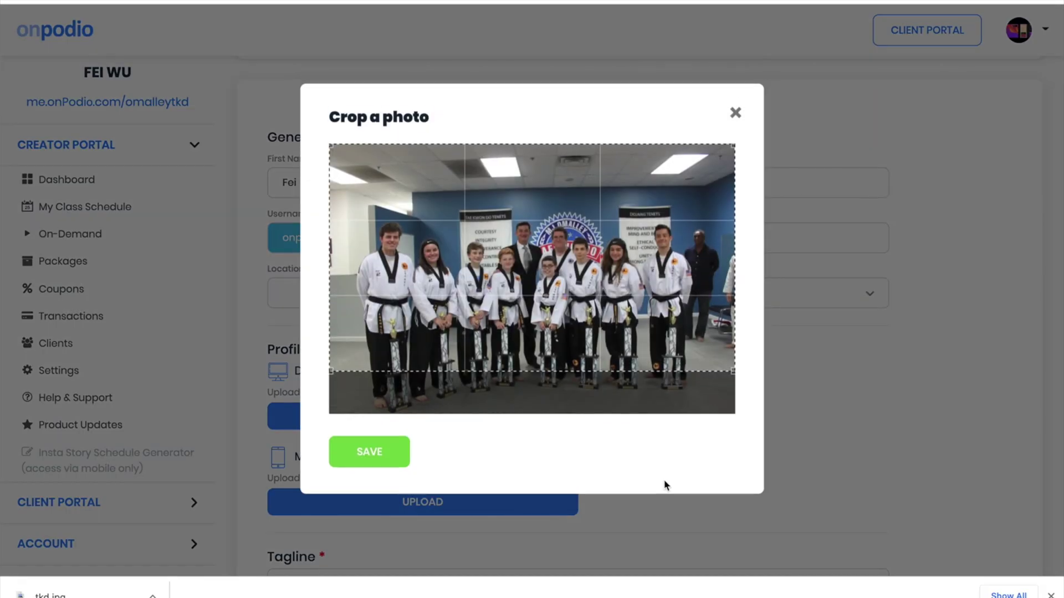
{"action": "left_click_drag", "start_coordinate": [569, 244], "coordinate": [571, 285]}
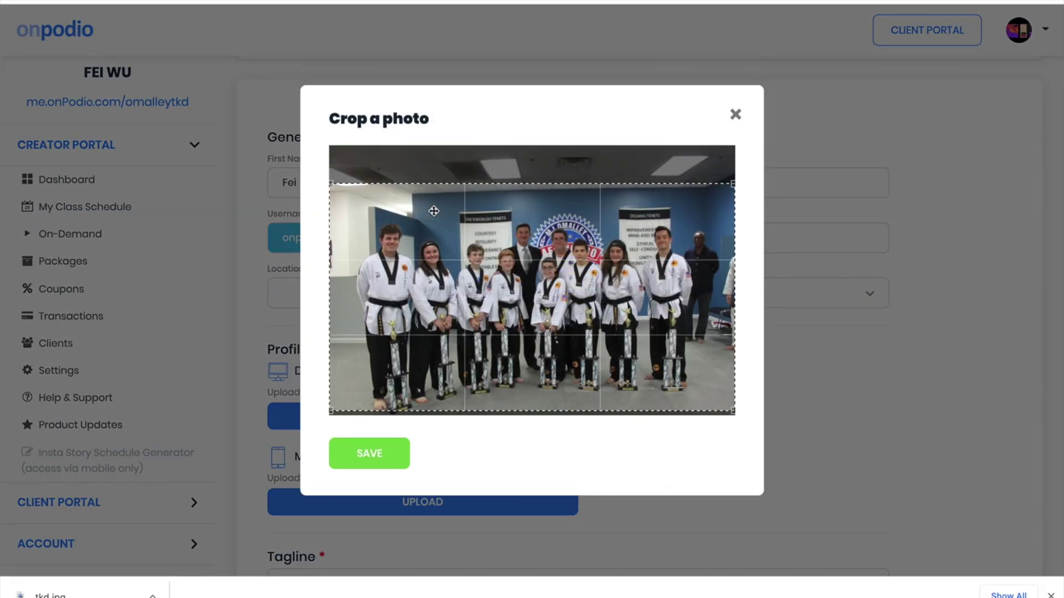
{"action": "mouse_move", "coordinate": [492, 298]}
{"action": "left_mouse_down"}
{"action": "mouse_move", "coordinate": [492, 286]}
{"action": "mouse_move", "coordinate": [492, 296]}
{"action": "left_mouse_up"}
{"action": "left_click", "coordinate": [380, 462]}
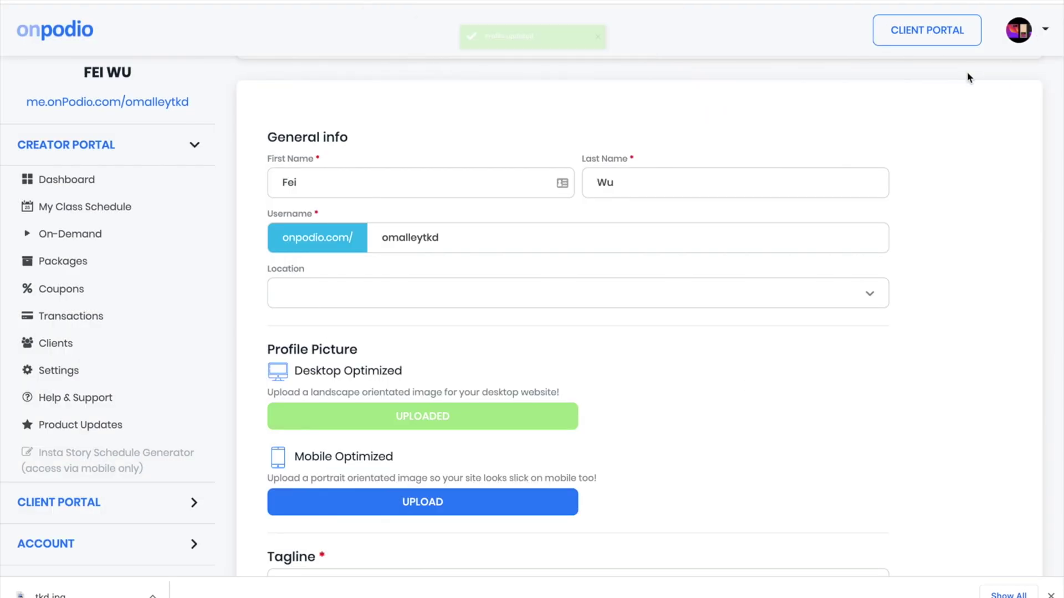
{"action": "left_click_drag", "start_coordinate": [447, 235], "coordinate": [350, 238]}
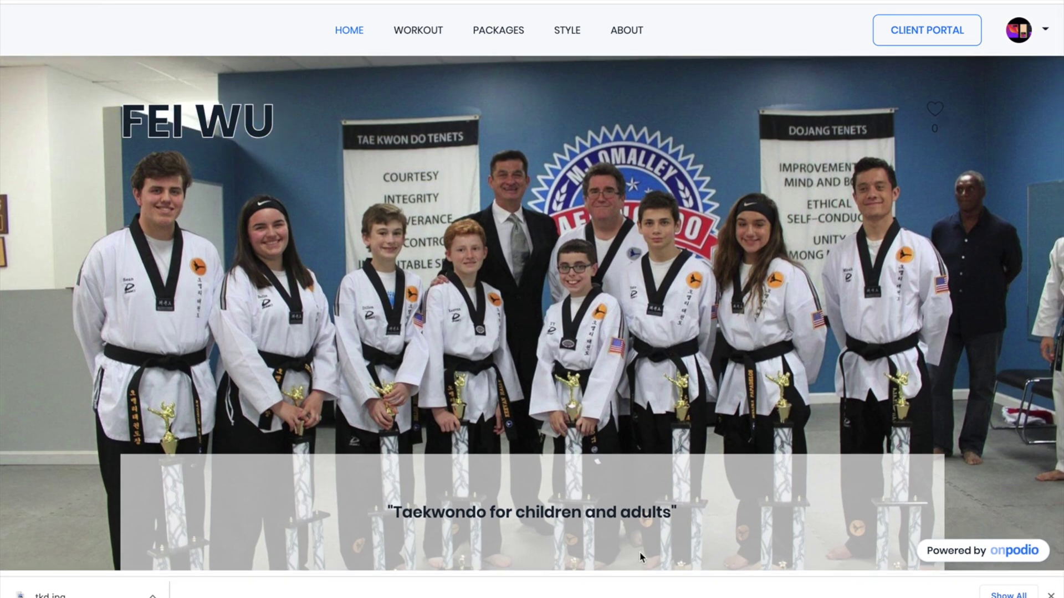
{"action": "scroll", "coordinate": [423, 429], "scroll_direction": "down", "scroll_amount": 2}
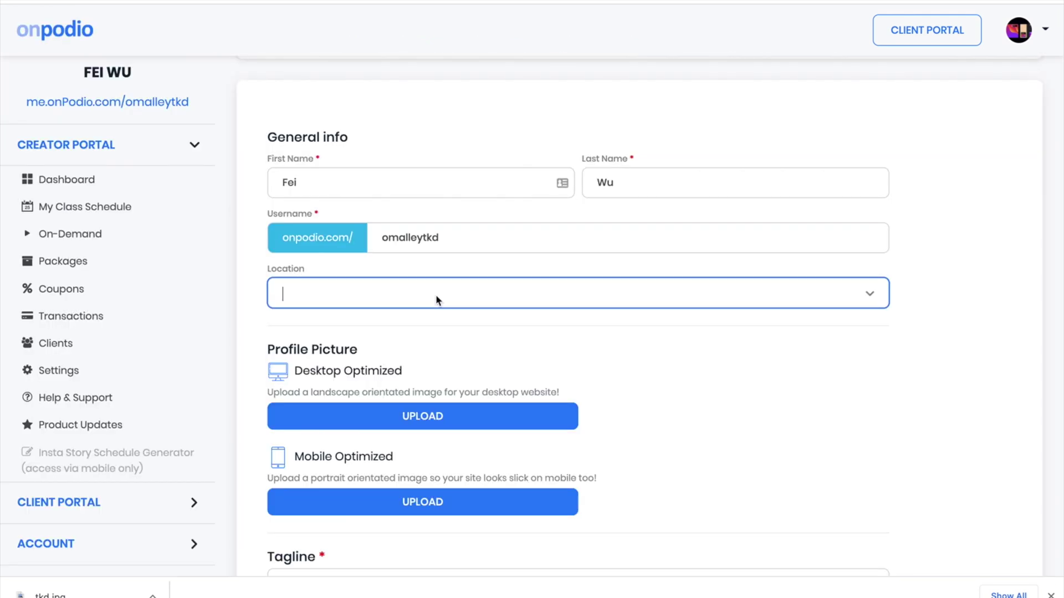
Set the profile location to Peabody, MA, USA
{"action": "type", "text": "Peabody"}
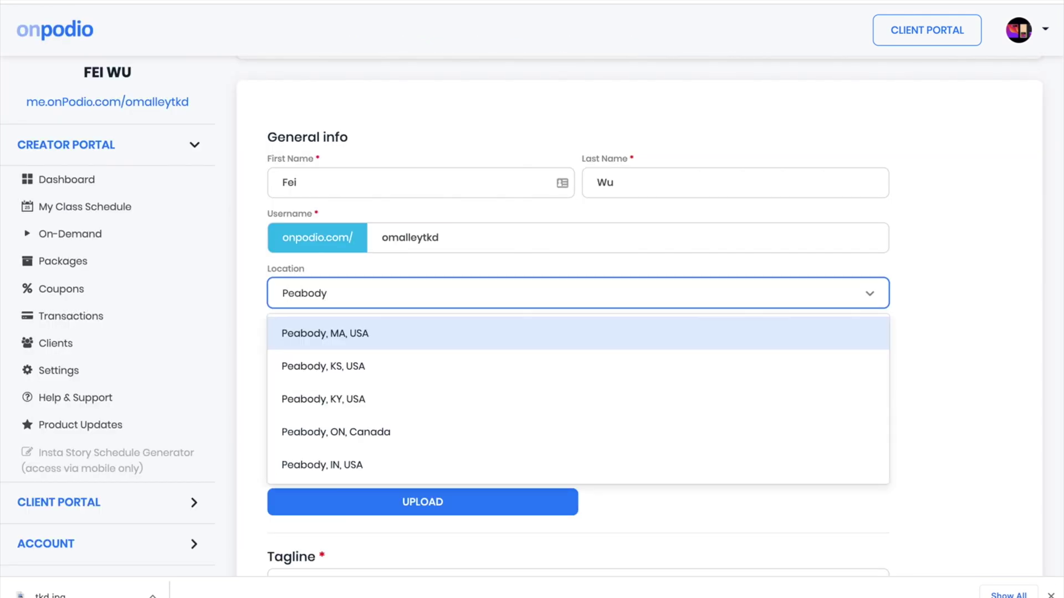
{"action": "left_click", "coordinate": [447, 327]}
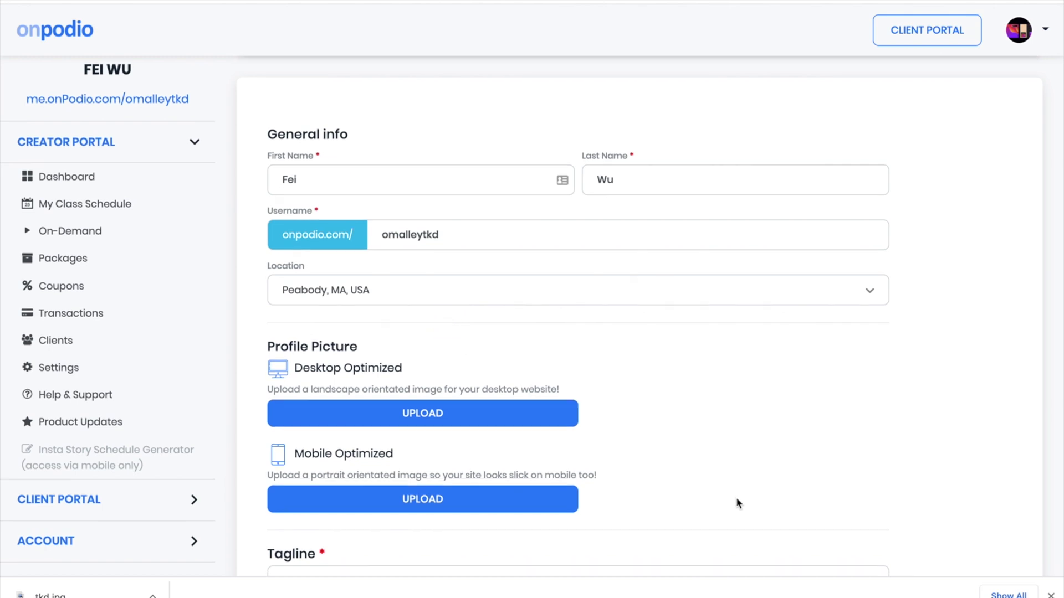
{"action": "scroll", "coordinate": [737, 500], "scroll_direction": "down", "scroll_amount": 2}
{"action": "scroll", "coordinate": [491, 500], "scroll_direction": "up", "scroll_amount": 4}
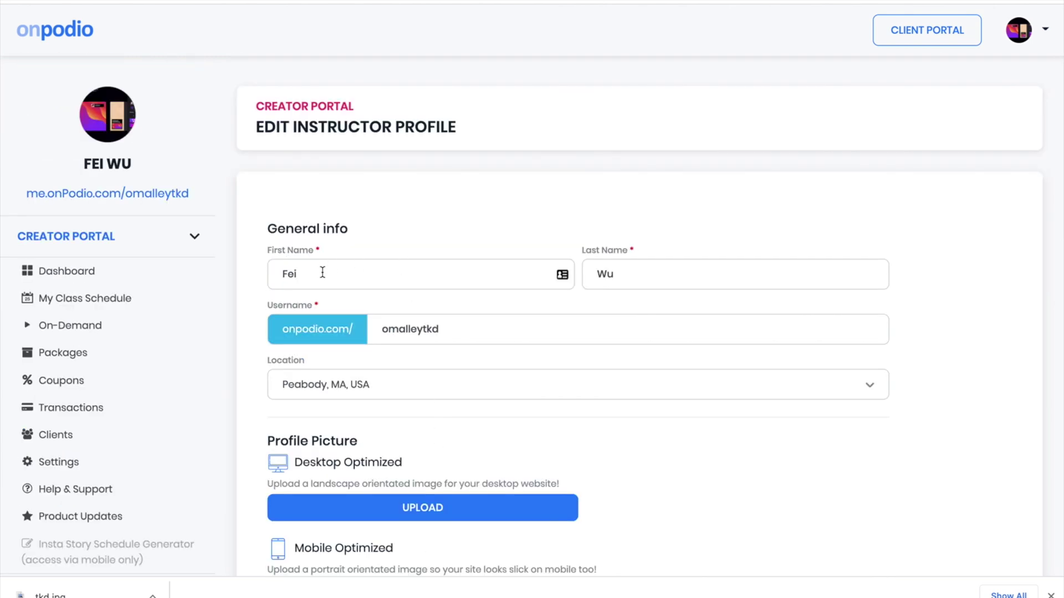
{"action": "left_click_drag", "start_coordinate": [322, 272], "coordinate": [201, 268]}
{"action": "type", "text": "O'm"}
{"action": "key", "text": "BackSpace"}
{"action": "key", "text": "BackSpace"}
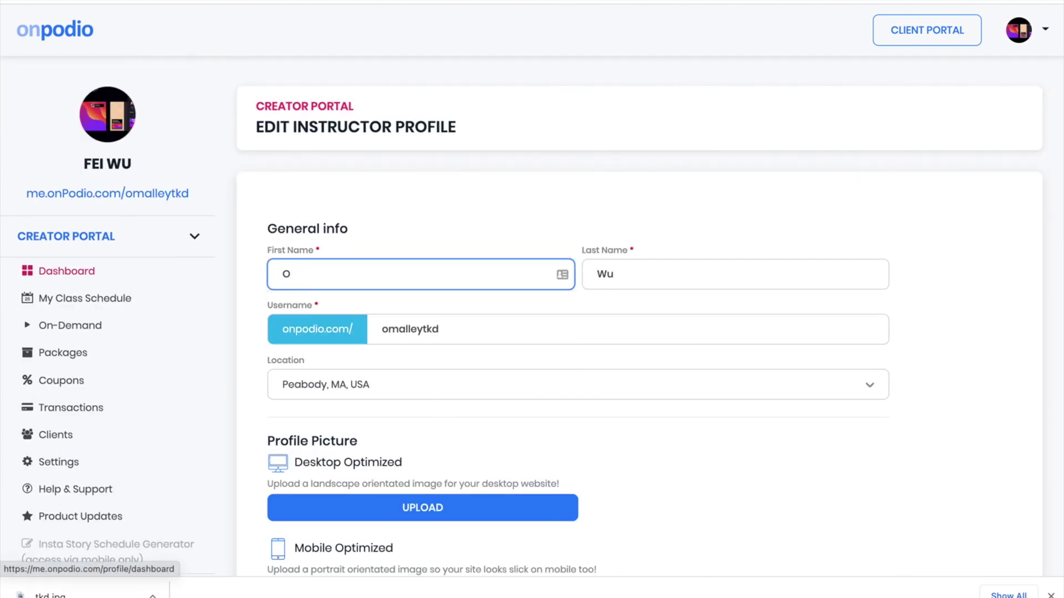
{"action": "type", "text": "'Malley"}
{"action": "key", "text": "BackSpace"}
{"action": "key", "text": "BackSpace"}
{"action": "key", "text": "BackSpace"}
{"action": "key", "text": "BackSpace"}
{"action": "key", "text": "BackSpace"}
{"action": "key", "text": "BackSpace"}
{"action": "key", "text": "BackSpace"}
{"action": "key", "text": "BackSpace"}
{"action": "type", "text": "MJ O'Malley"}
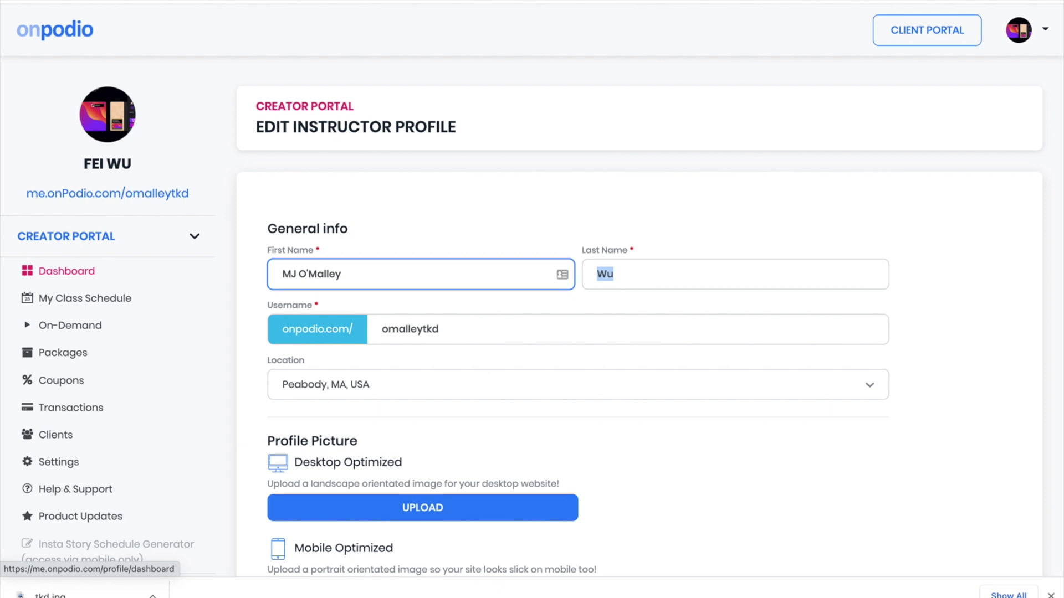
{"action": "type", "text": "Tae Kwon Do"}
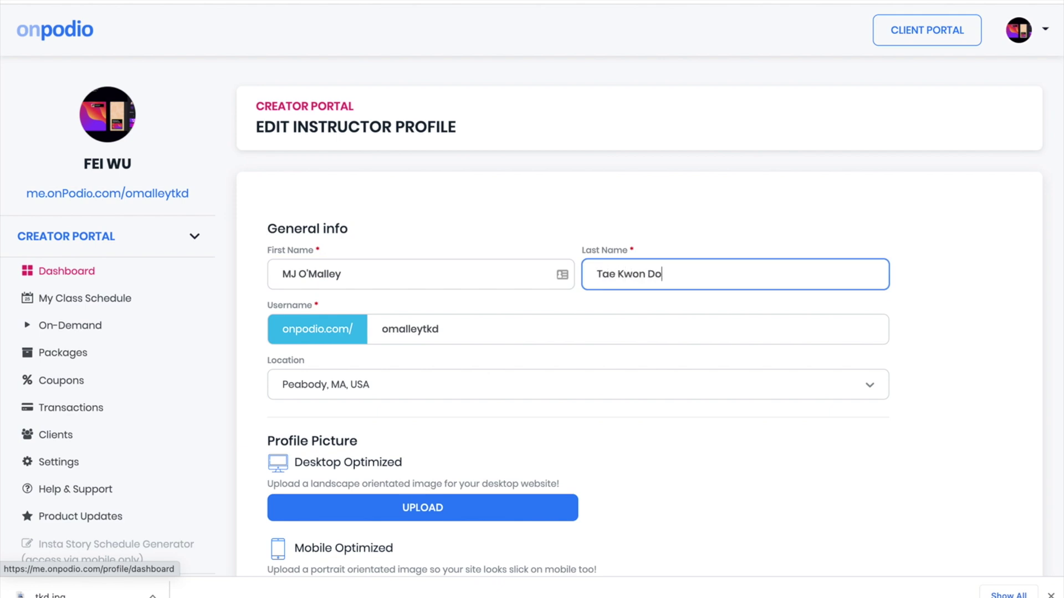
{"action": "scroll", "coordinate": [686, 347], "scroll_direction": "down", "scroll_amount": 10}
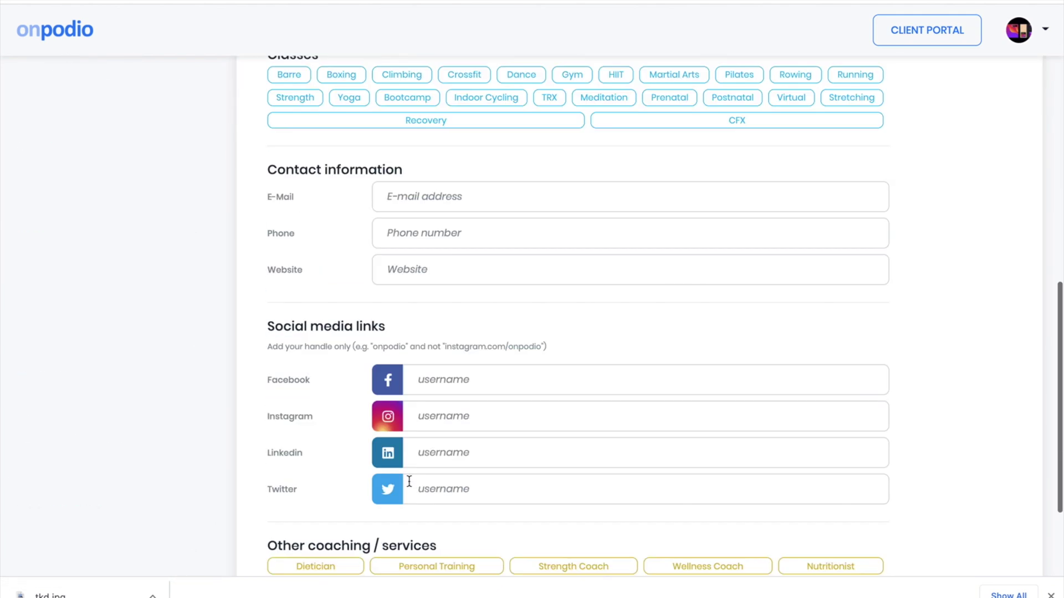
{"action": "scroll", "coordinate": [366, 505], "scroll_direction": "down", "scroll_amount": 3}
Save the renamed profile and scroll down to the other coaching services
{"action": "left_click", "coordinate": [331, 476]}
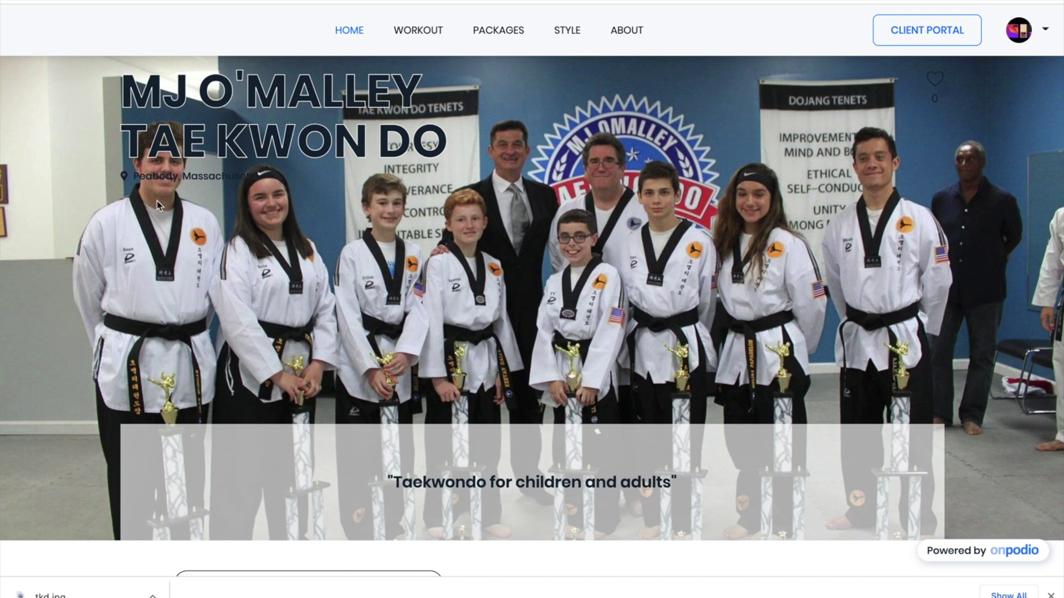
{"action": "scroll", "coordinate": [478, 457], "scroll_direction": "down", "scroll_amount": 1}
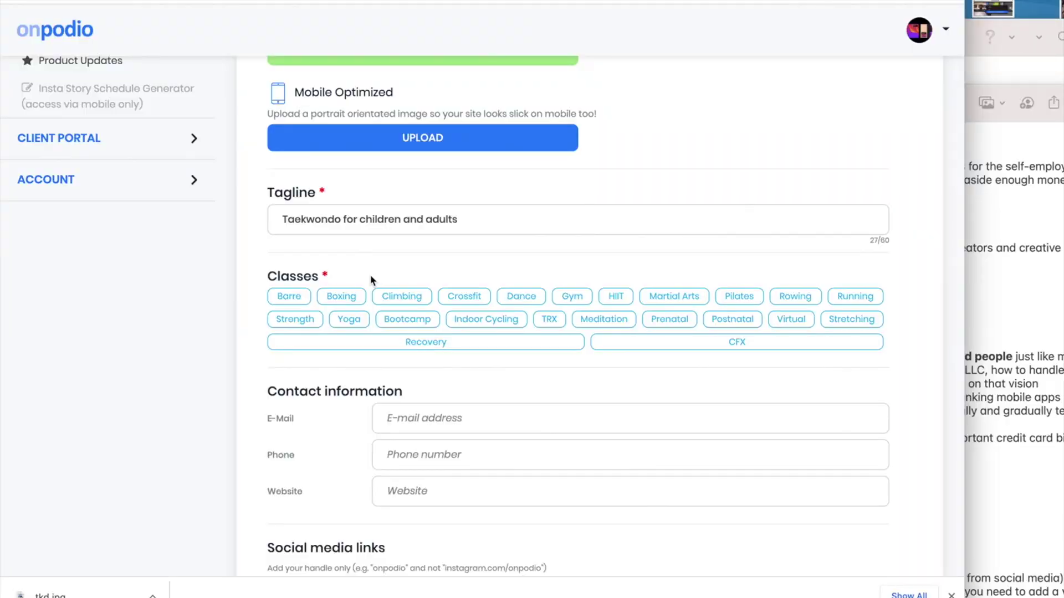
{"action": "scroll", "coordinate": [594, 441], "scroll_direction": "down", "scroll_amount": 1}
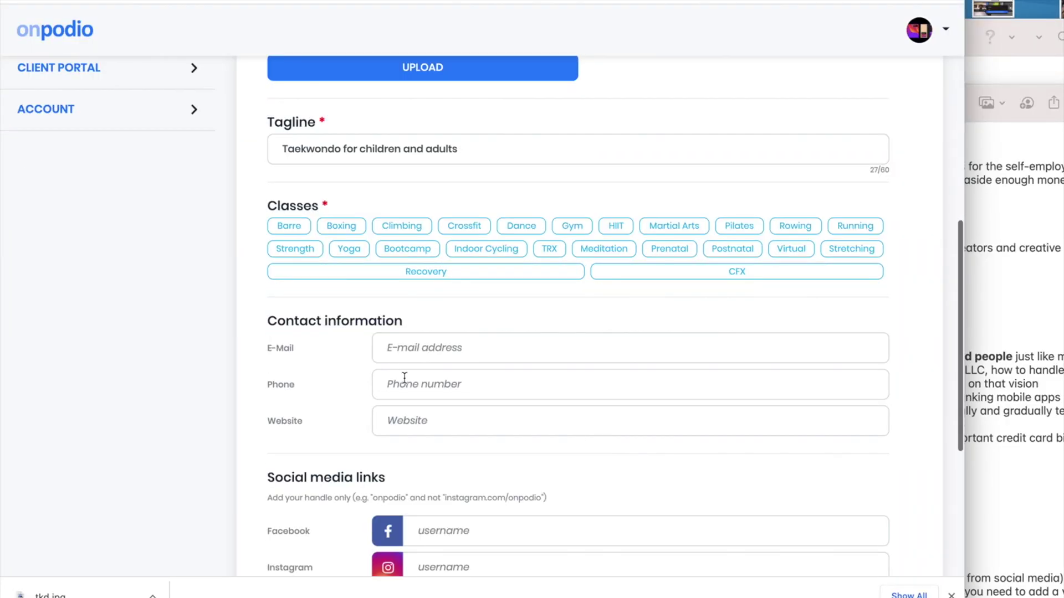
{"action": "scroll", "coordinate": [494, 349], "scroll_direction": "down", "scroll_amount": 2}
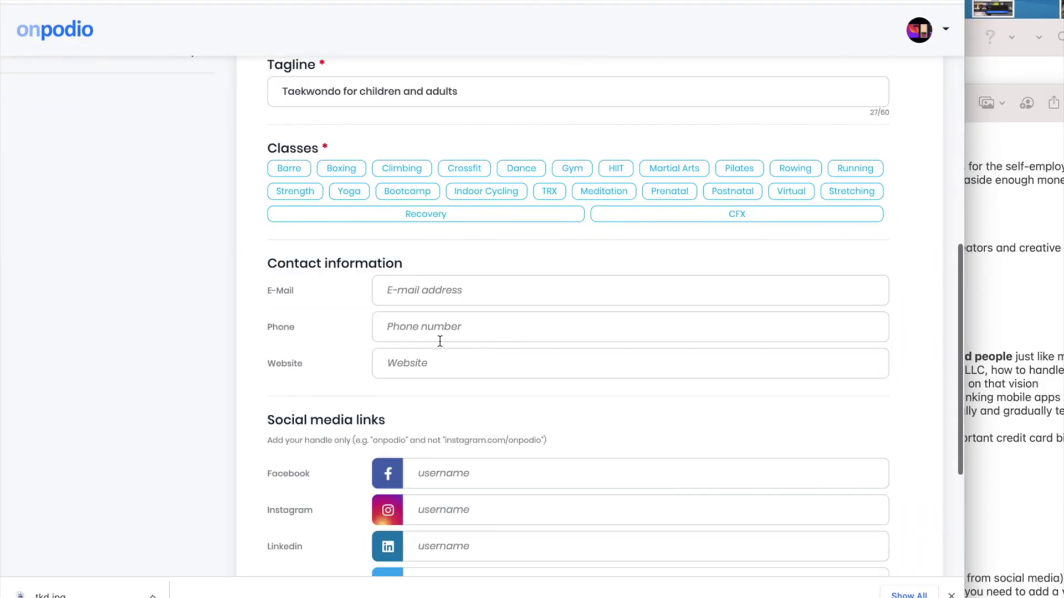
{"action": "scroll", "coordinate": [505, 521], "scroll_direction": "down", "scroll_amount": 2}
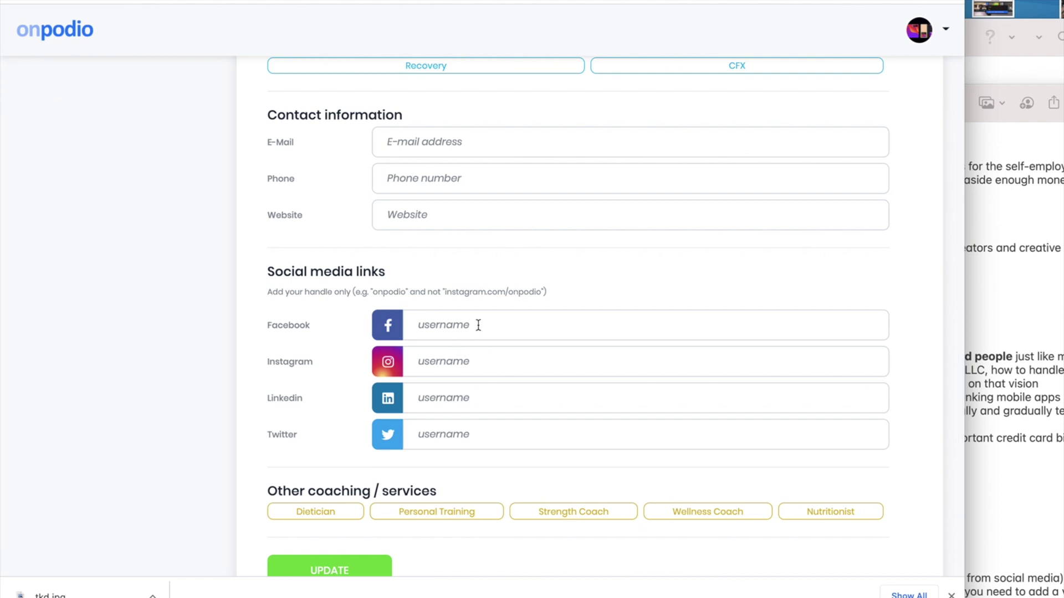
{"action": "scroll", "coordinate": [312, 464], "scroll_direction": "down", "scroll_amount": 2}
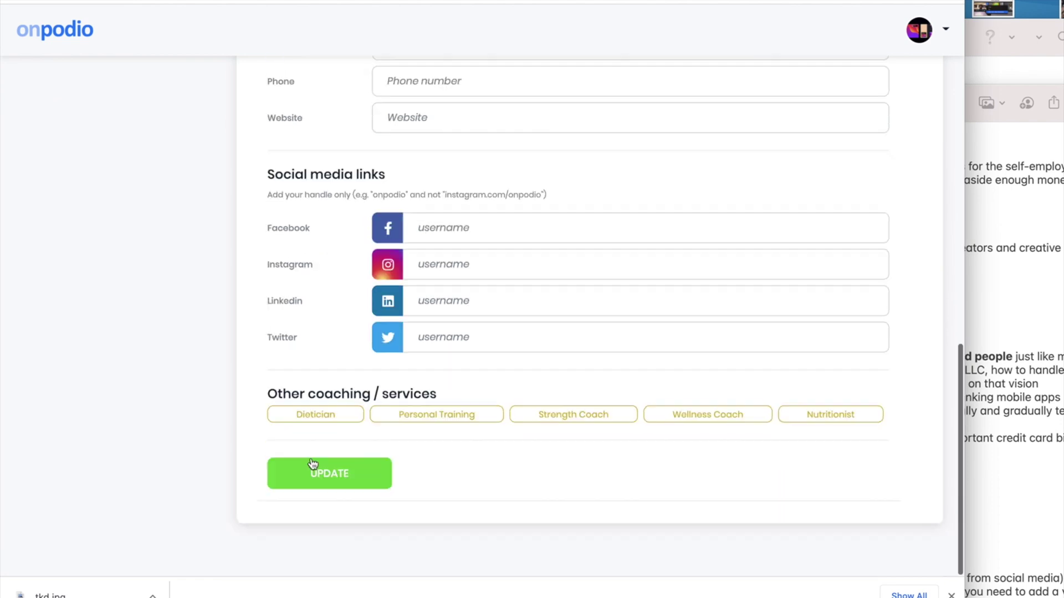
Select Personal Training, toggle Strength Coach, and save the profile again
{"action": "left_click", "coordinate": [438, 415]}
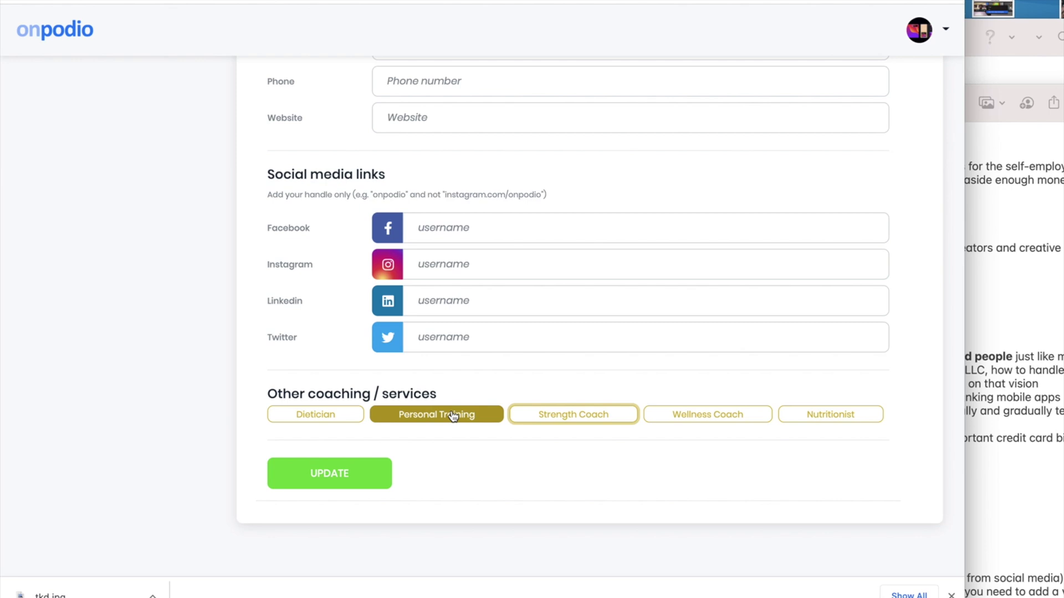
{"action": "left_click", "coordinate": [579, 419]}
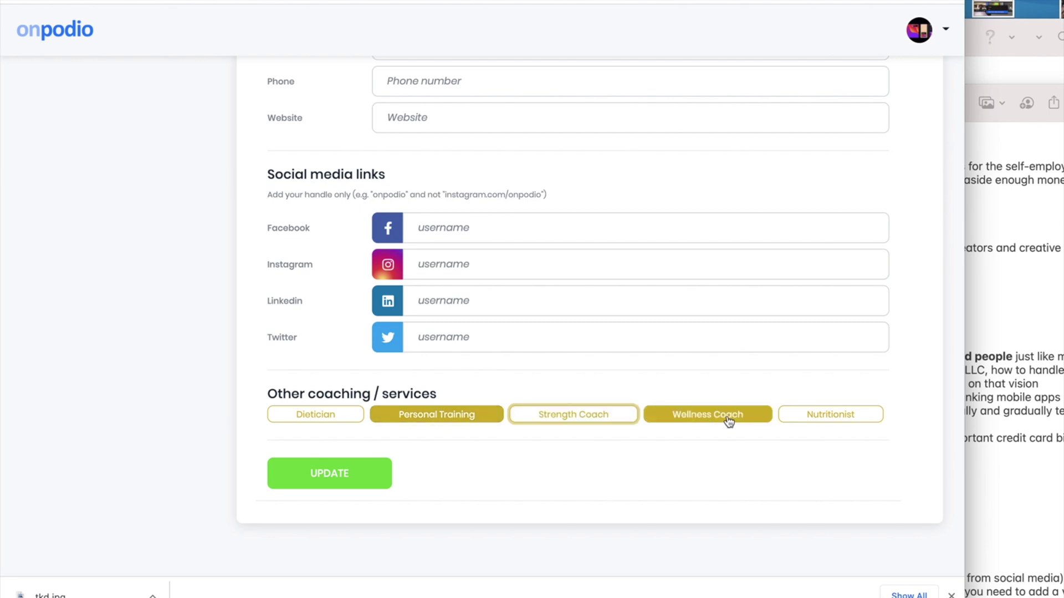
{"action": "left_click", "coordinate": [328, 477]}
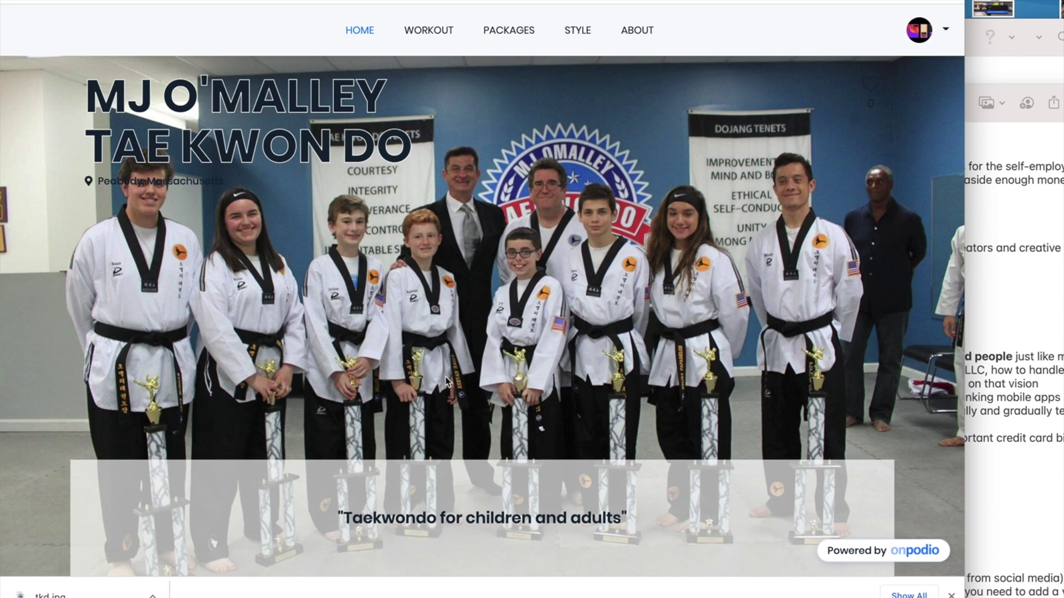
Browse the public Workout, Packages, Style and About pages, then return to the creator portal
{"action": "left_click", "coordinate": [429, 30]}
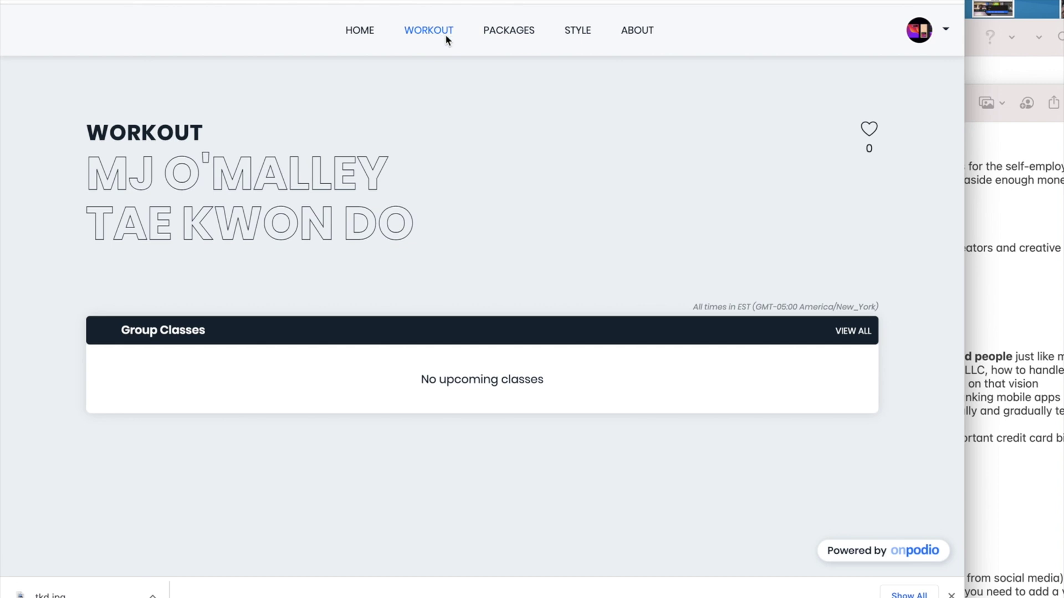
{"action": "left_click", "coordinate": [521, 35]}
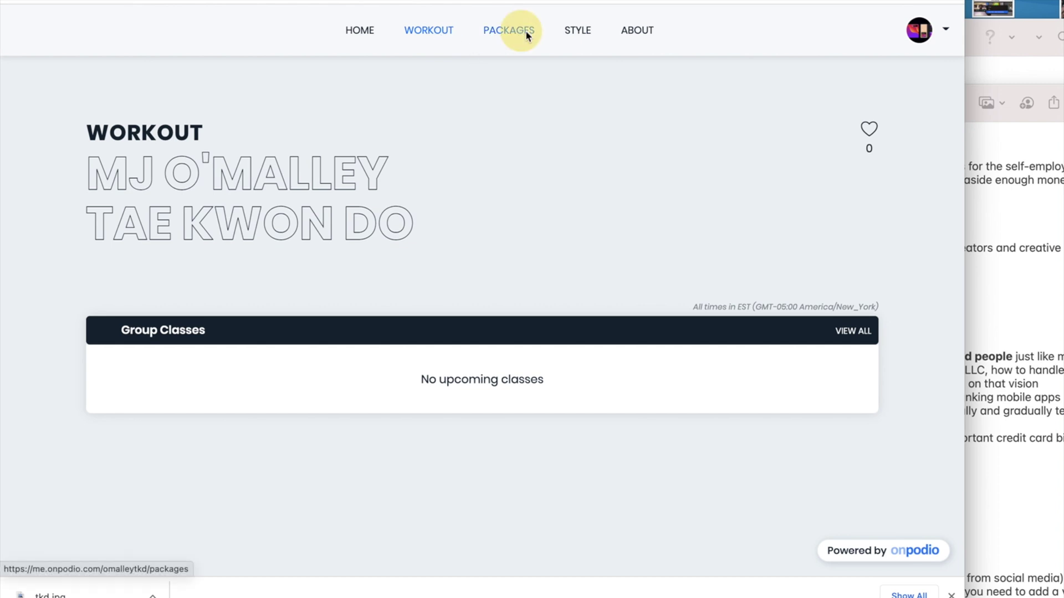
{"action": "left_click", "coordinate": [579, 33]}
{"action": "left_click", "coordinate": [637, 30]}
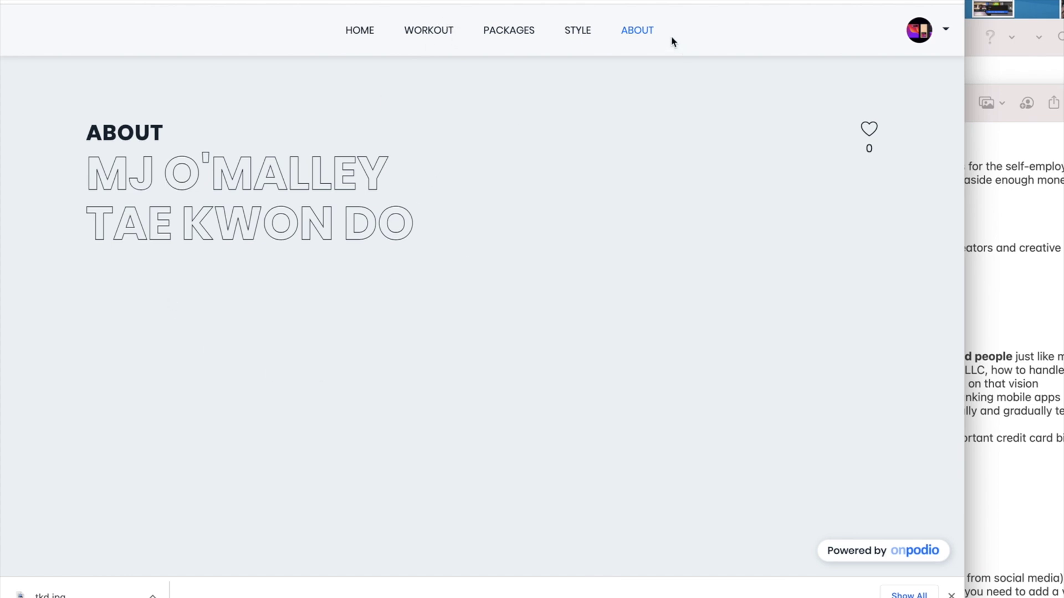
{"action": "left_click", "coordinate": [440, 31]}
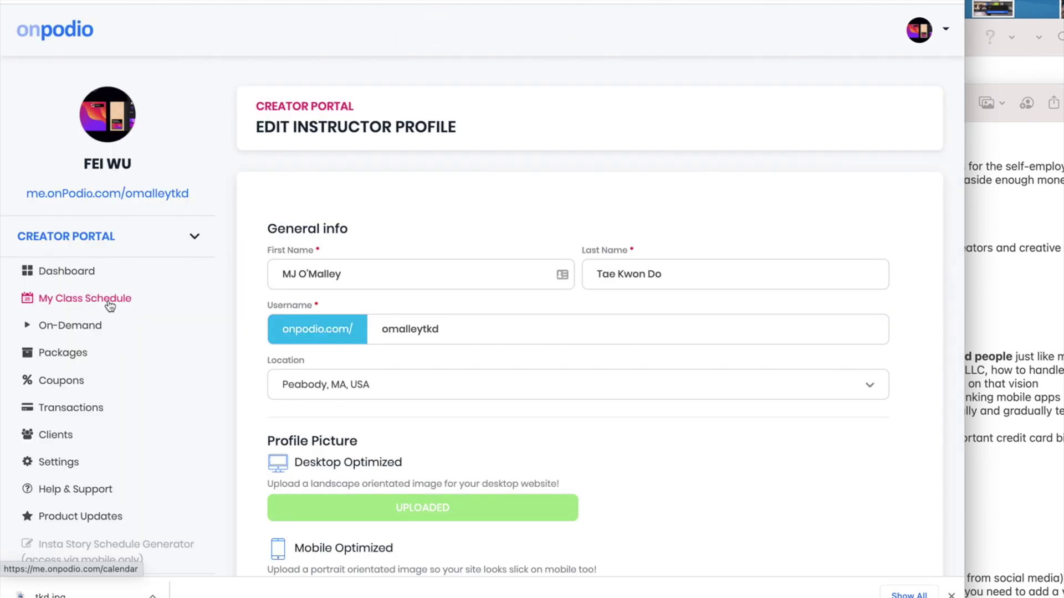
From My Class Schedule, begin a New Studio Group Class
{"action": "left_click", "coordinate": [109, 303]}
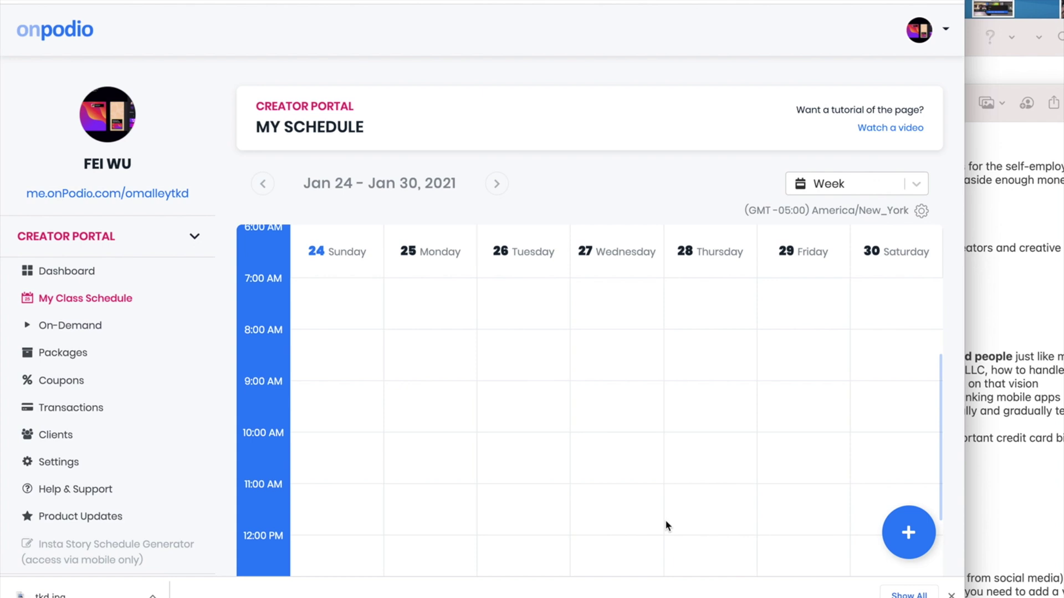
{"action": "scroll", "coordinate": [610, 398], "scroll_direction": "down", "scroll_amount": 2}
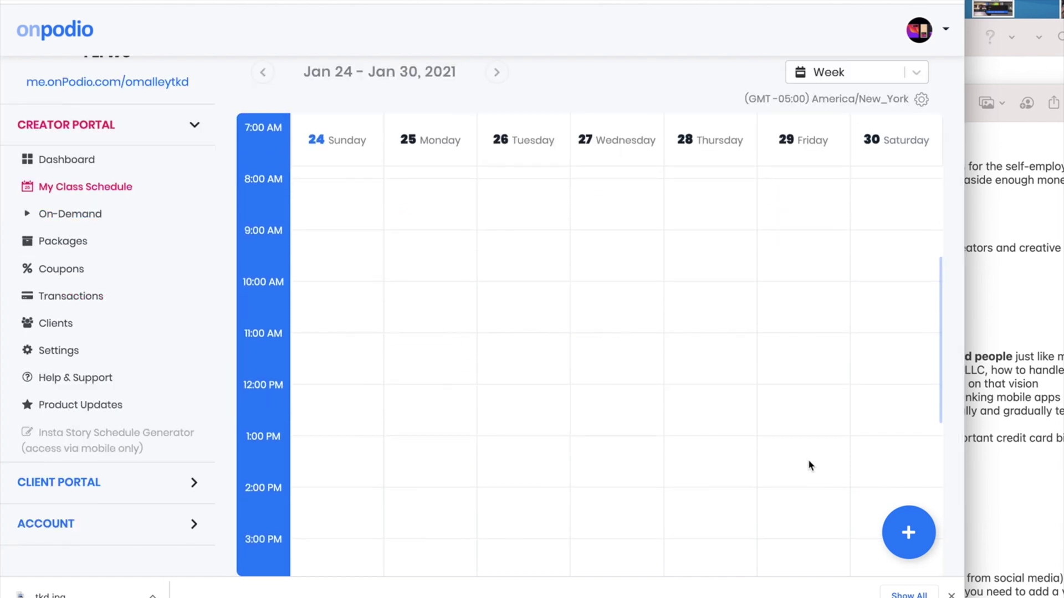
{"action": "left_click", "coordinate": [907, 531]}
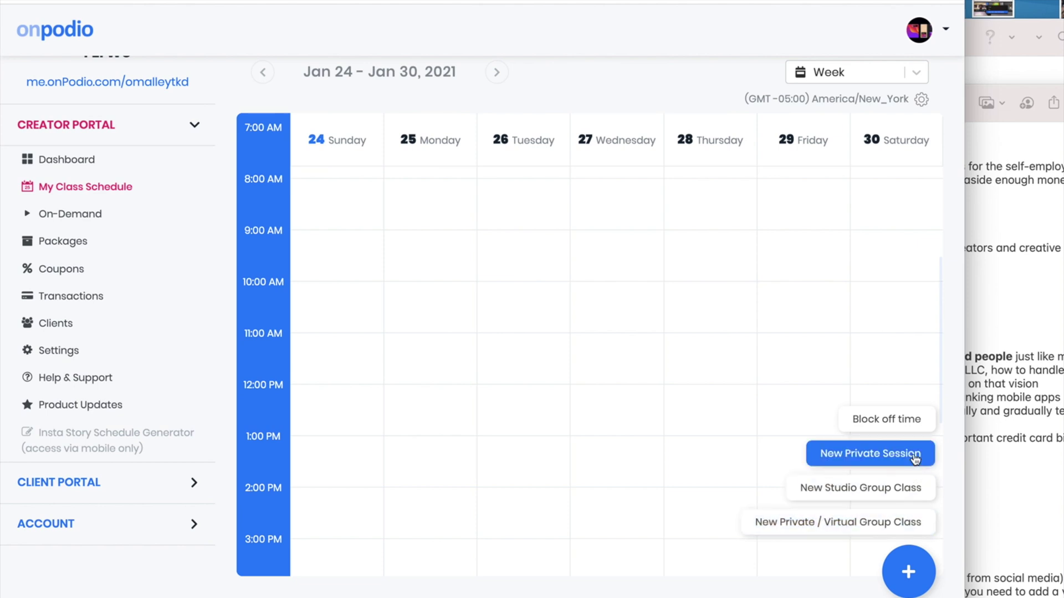
{"action": "left_click", "coordinate": [912, 490]}
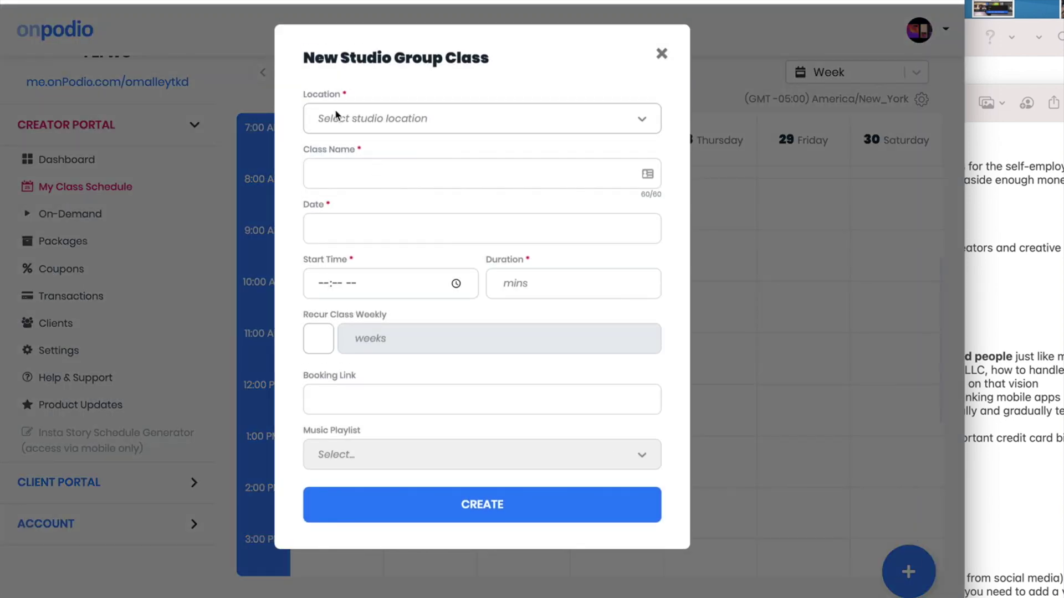
Set up a 45-minute Beginner's class at O'Malley Tae Kwon Do Center, Friday Jan 29, 10:00 AM
{"action": "left_click", "coordinate": [345, 118]}
{"action": "left_click", "coordinate": [438, 159]}
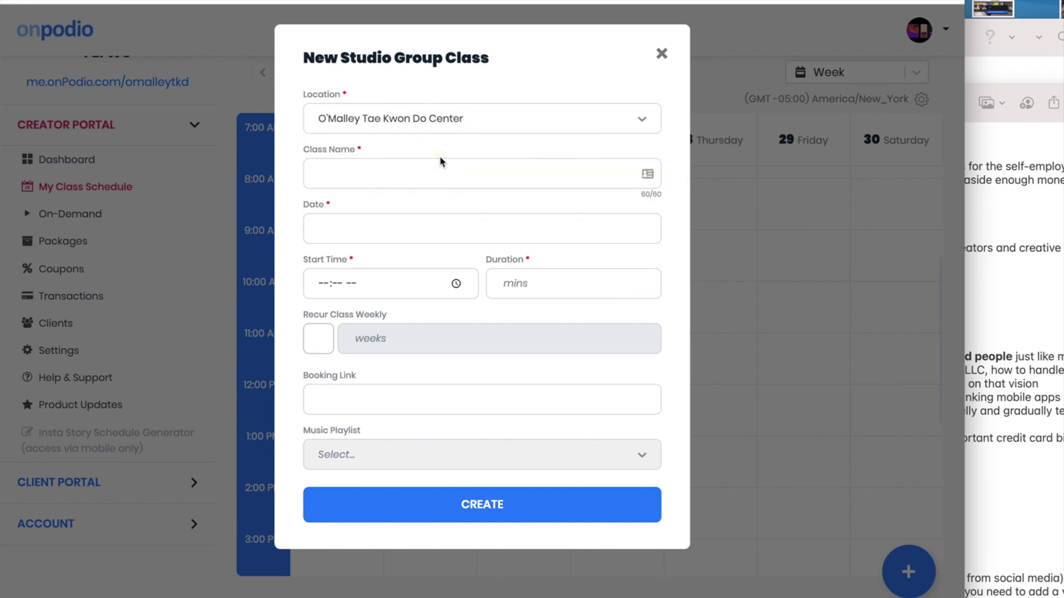
{"action": "left_click", "coordinate": [424, 177]}
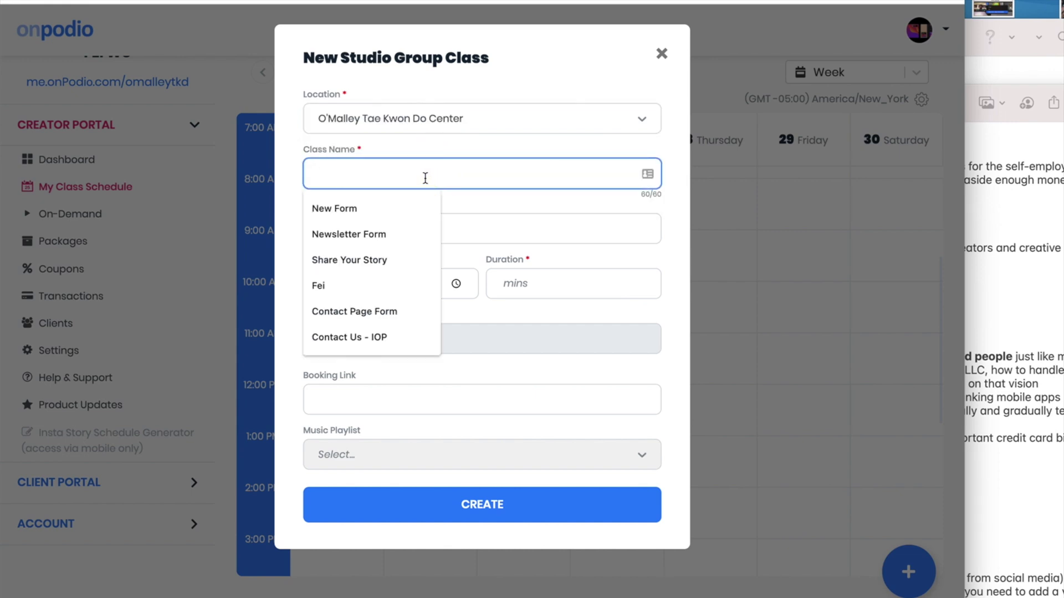
{"action": "type", "text": "Beginner's class"}
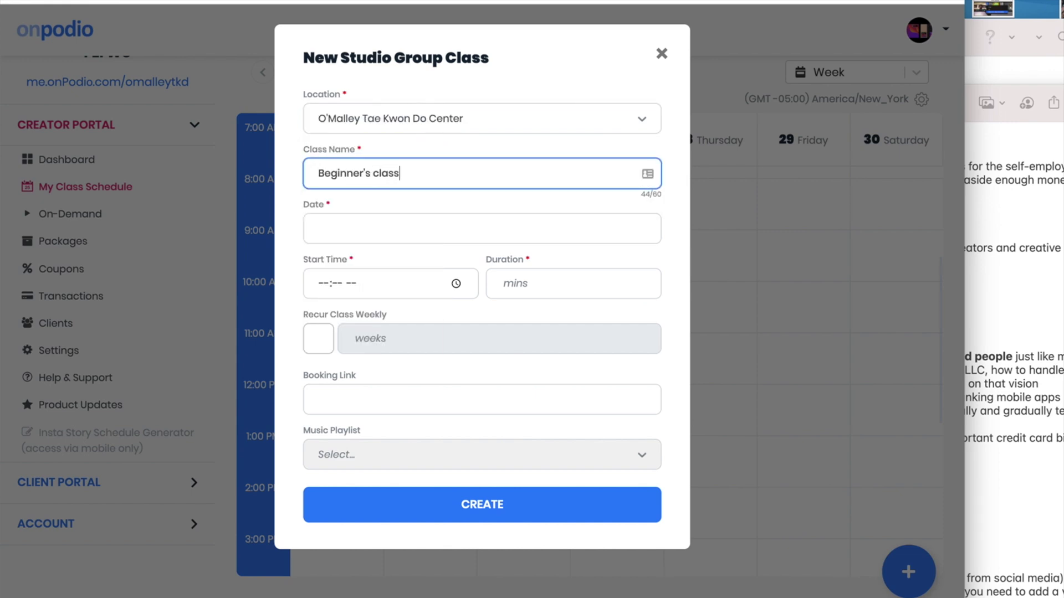
{"action": "key", "text": "Tab"}
{"action": "left_click", "coordinate": [441, 382]}
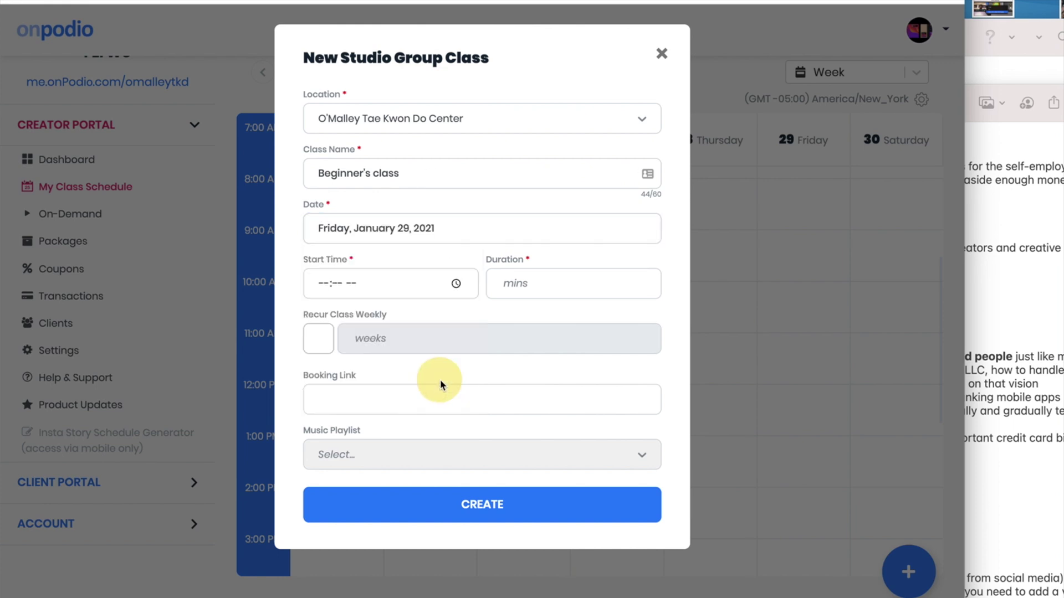
{"action": "left_click", "coordinate": [326, 280]}
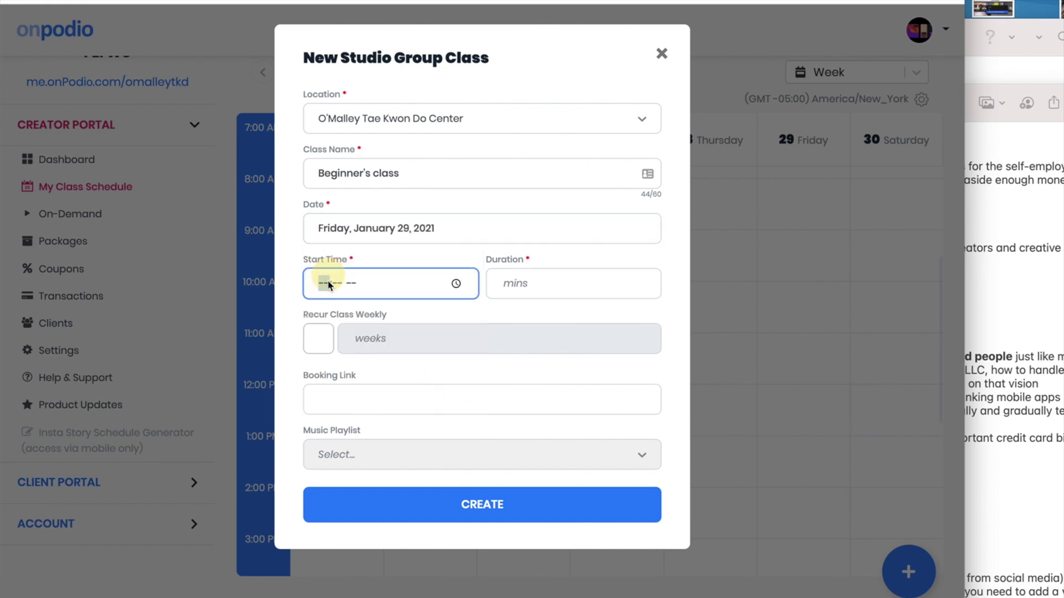
{"action": "type", "text": "1000a"}
{"action": "left_click", "coordinate": [531, 283]}
{"action": "type", "text": "45"}
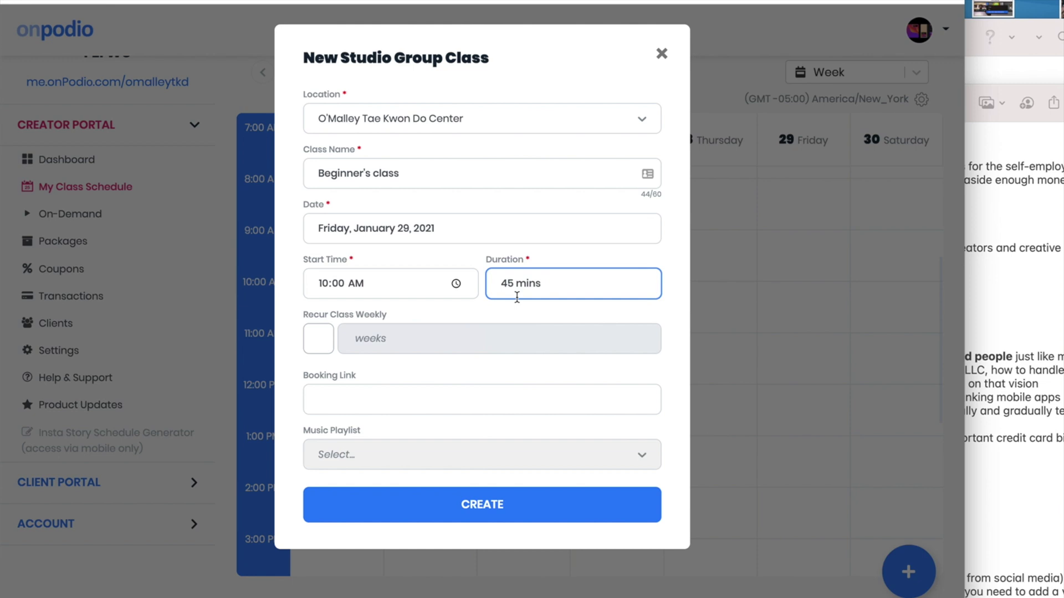
Make the class recur weekly for 4 weeks with no booking link, and create it
{"action": "left_click", "coordinate": [319, 341]}
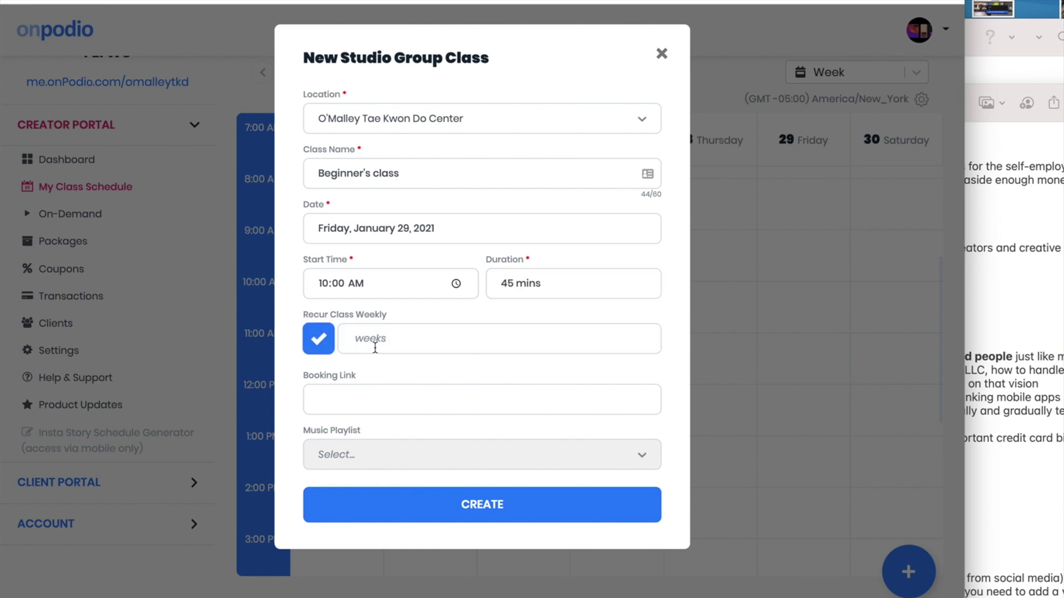
{"action": "left_click", "coordinate": [407, 339]}
{"action": "type", "text": "4 weeks"}
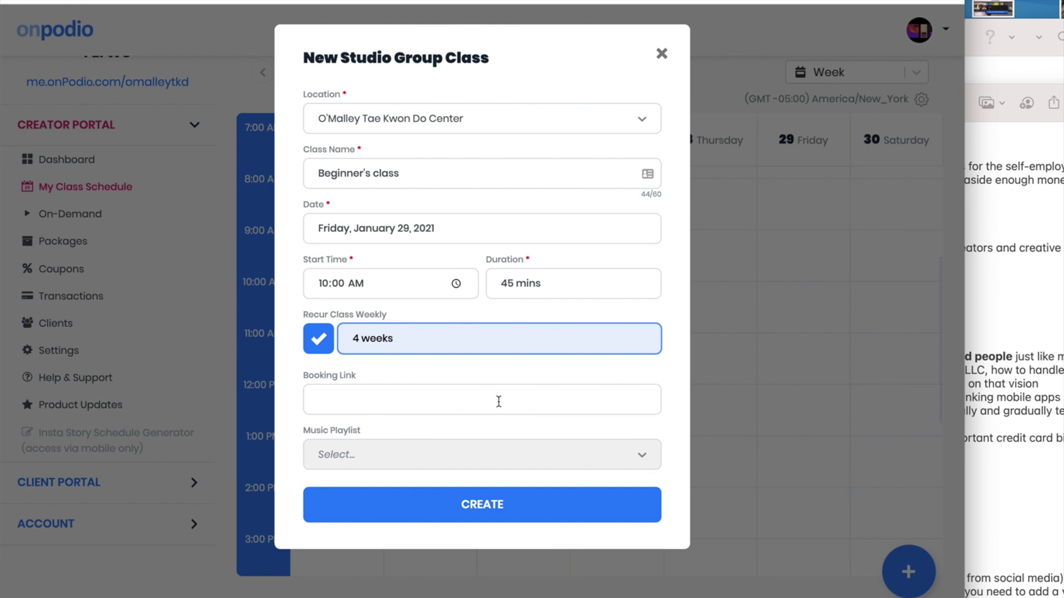
{"action": "left_click", "coordinate": [435, 395]}
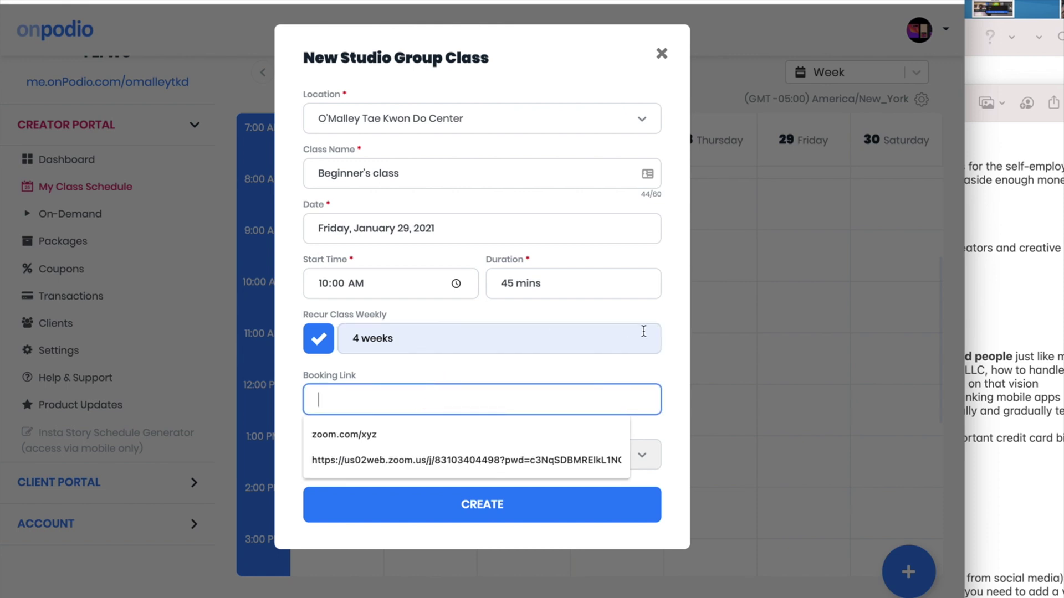
{"action": "key", "text": "Escape"}
{"action": "left_click", "coordinate": [672, 360]}
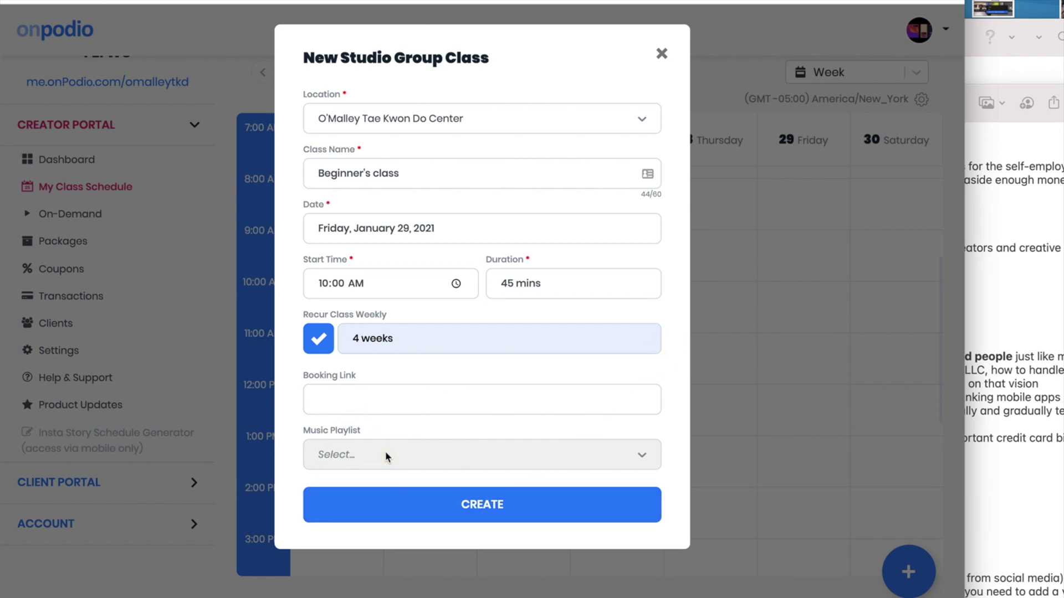
{"action": "left_click", "coordinate": [471, 518]}
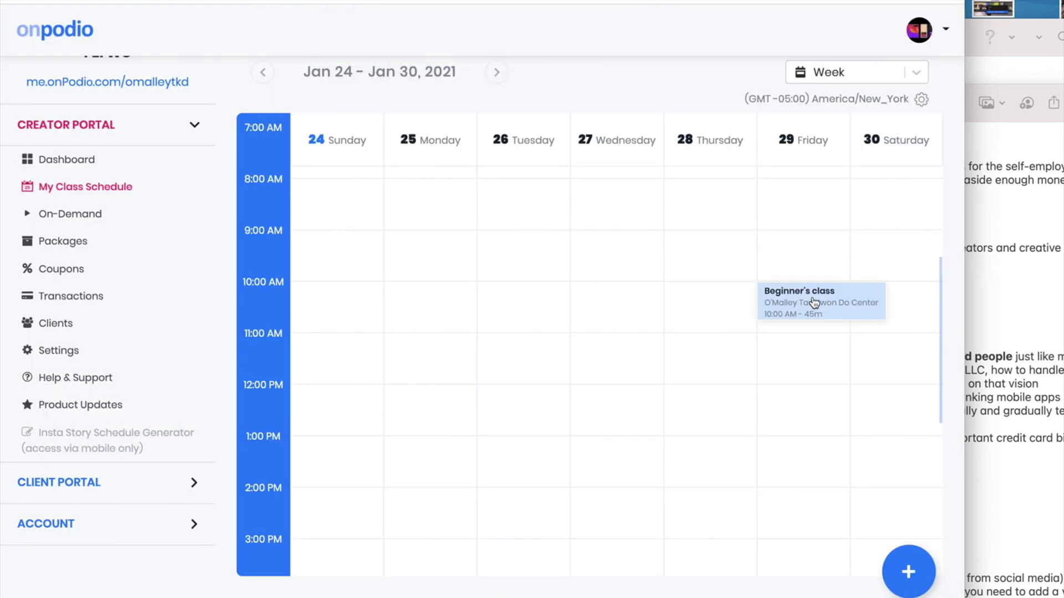
Browse the calendar forward to Feb 21–27 and back to Jan 24–30, then scroll down the schedule
{"action": "left_click", "coordinate": [496, 80]}
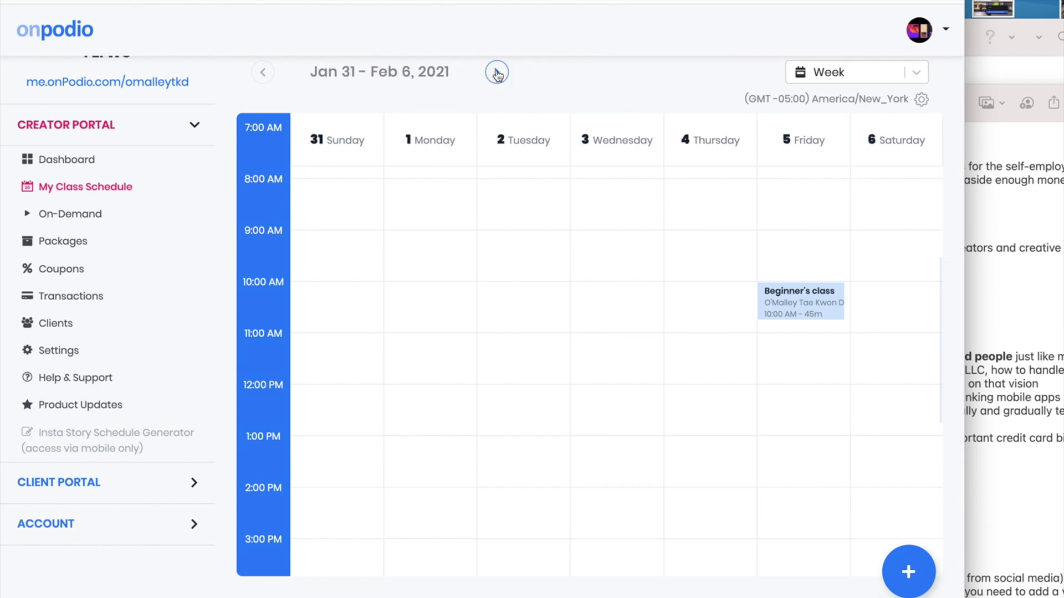
{"action": "left_click", "coordinate": [496, 73]}
{"action": "left_click", "coordinate": [496, 73]}
{"action": "left_click", "coordinate": [497, 74]}
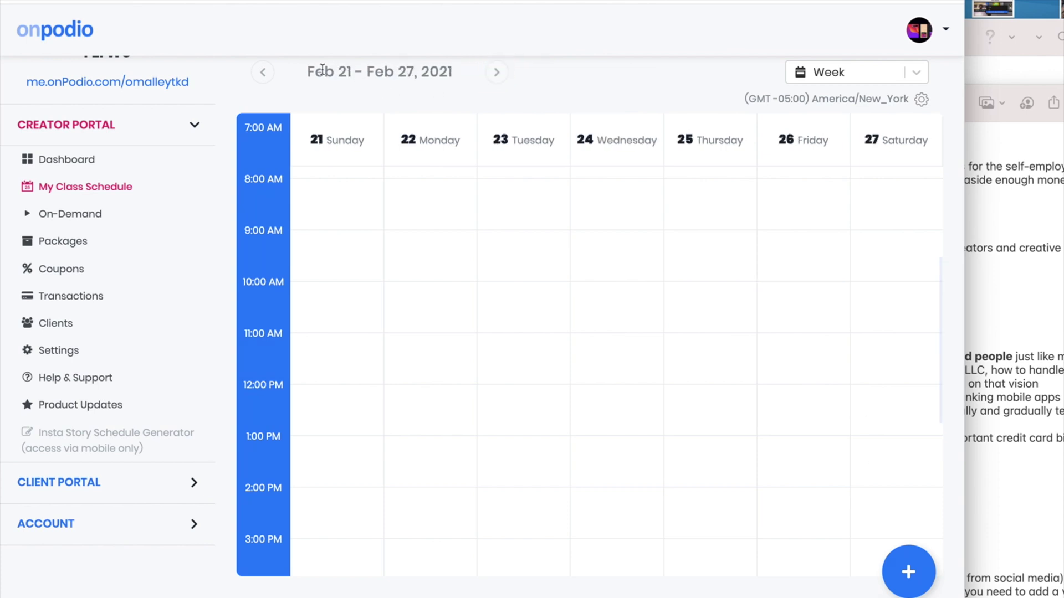
{"action": "left_click", "coordinate": [262, 73]}
{"action": "left_click", "coordinate": [262, 73]}
{"action": "left_click", "coordinate": [263, 72]}
{"action": "left_click", "coordinate": [263, 73]}
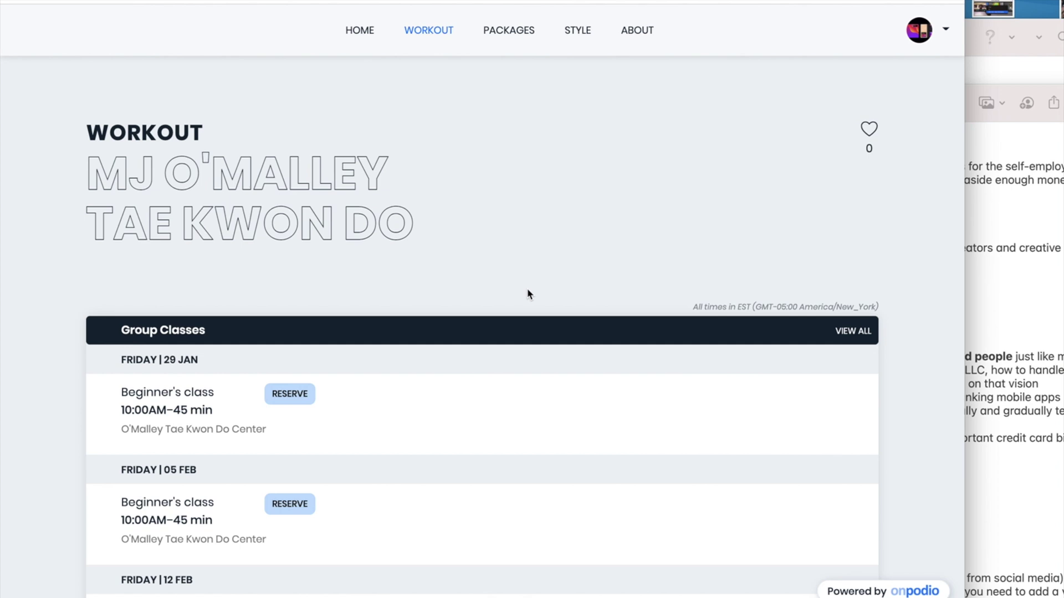
{"action": "scroll", "coordinate": [587, 531], "scroll_direction": "down", "scroll_amount": 3}
{"action": "scroll", "coordinate": [581, 527], "scroll_direction": "down", "scroll_amount": 2}
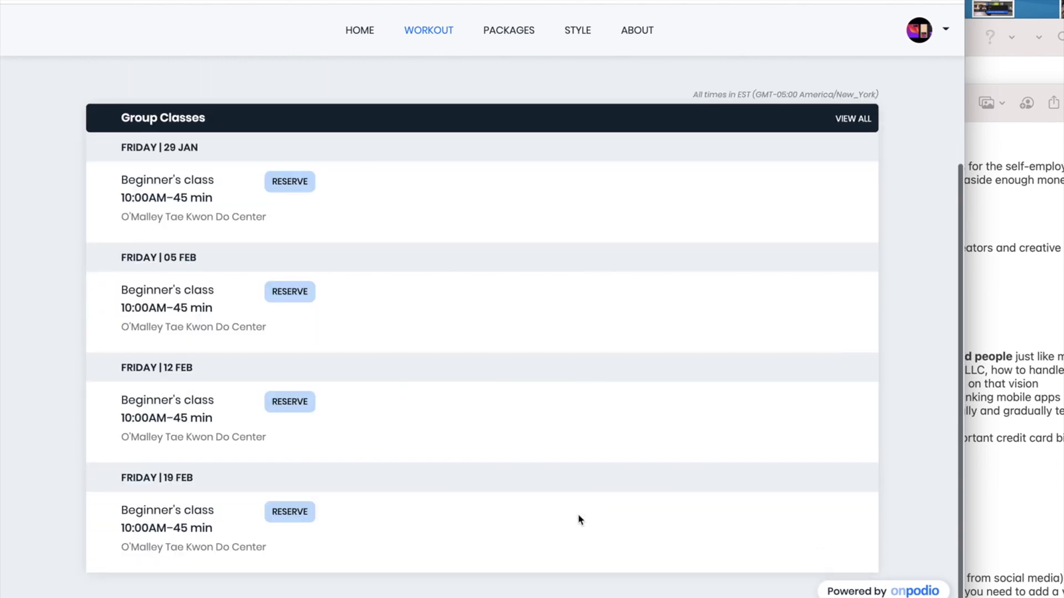
Try reserving a Beginner's class, then fix the pack description to 'Single class pack at $10/pack'
{"action": "left_click", "coordinate": [298, 194]}
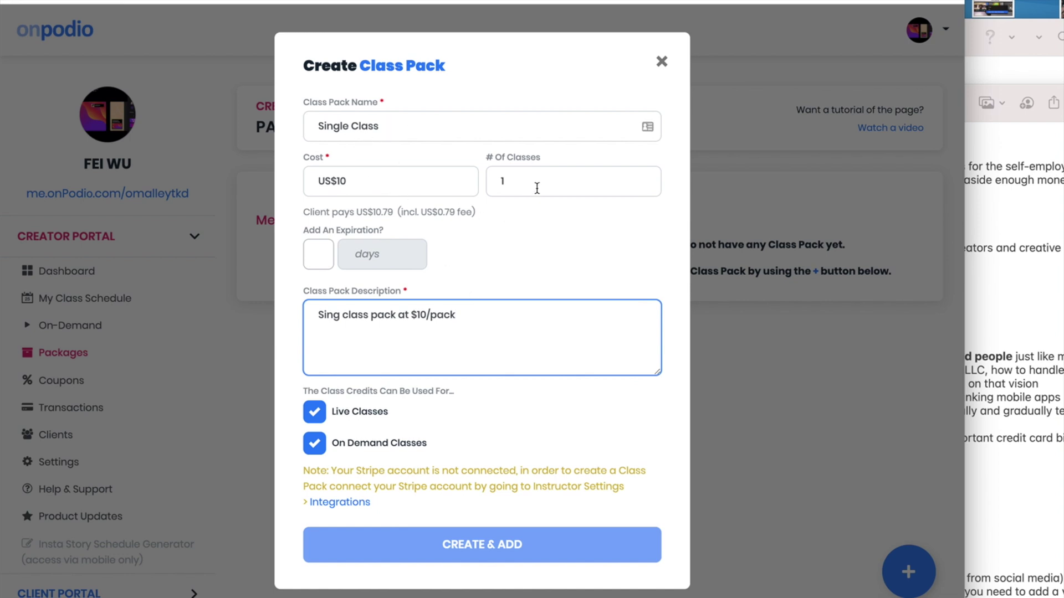
{"action": "triple_click", "coordinate": [343, 301]}
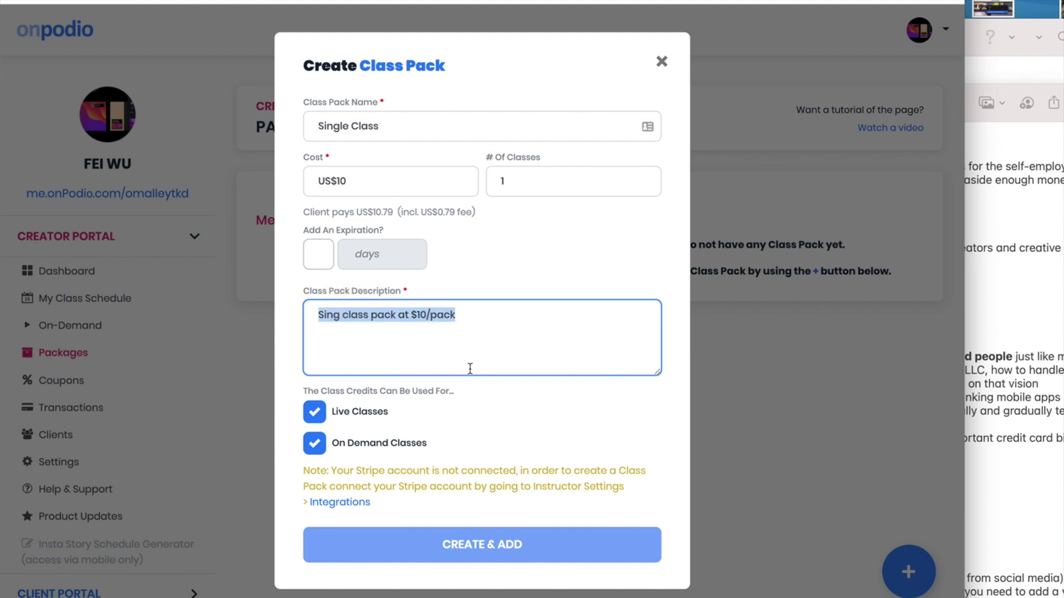
{"action": "type", "text": "Single class pack at $10/pack"}
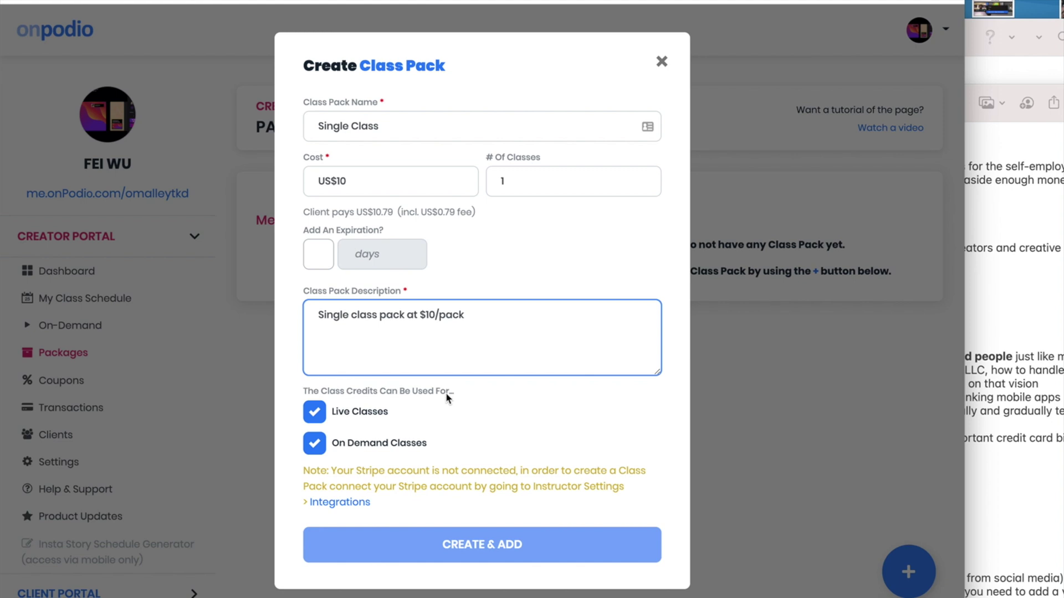
{"action": "left_click", "coordinate": [447, 547]}
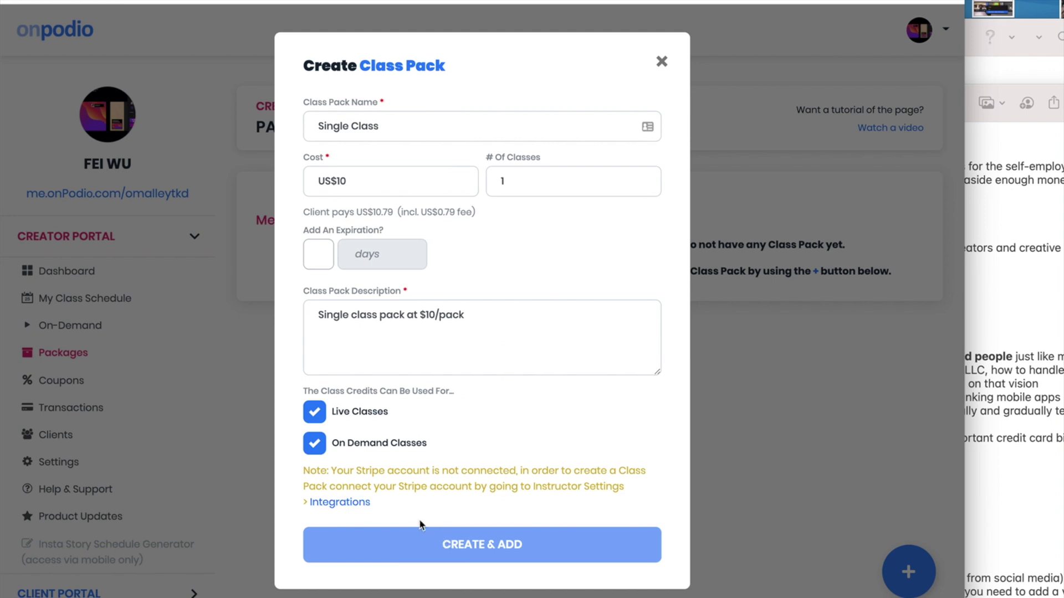
Begin connecting a Stripe account and reposition the Stripe sign-up window
{"action": "left_click", "coordinate": [355, 502]}
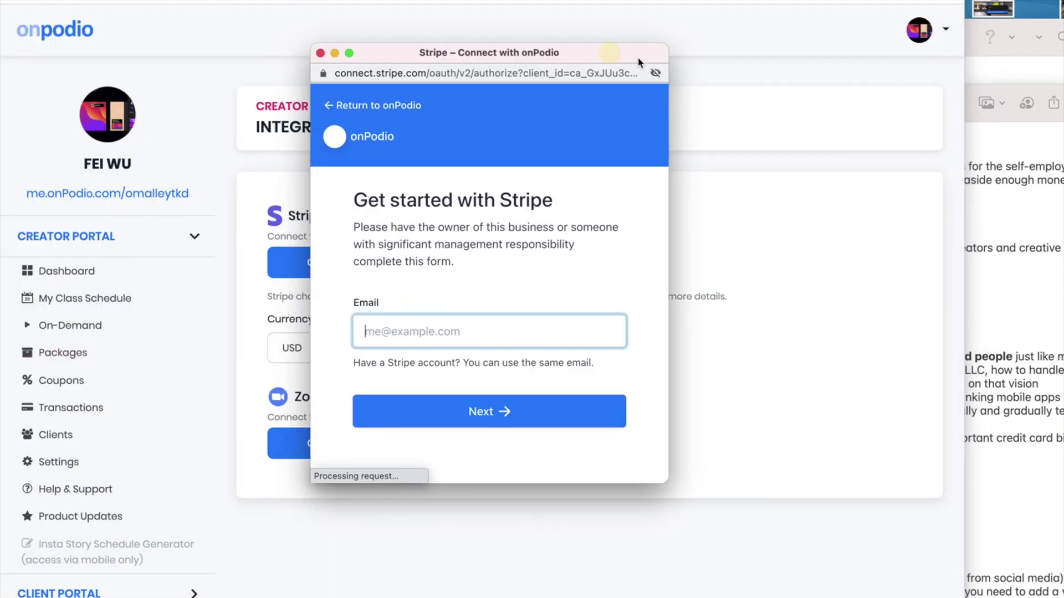
{"action": "left_click_drag", "start_coordinate": [598, 51], "coordinate": [950, 109]}
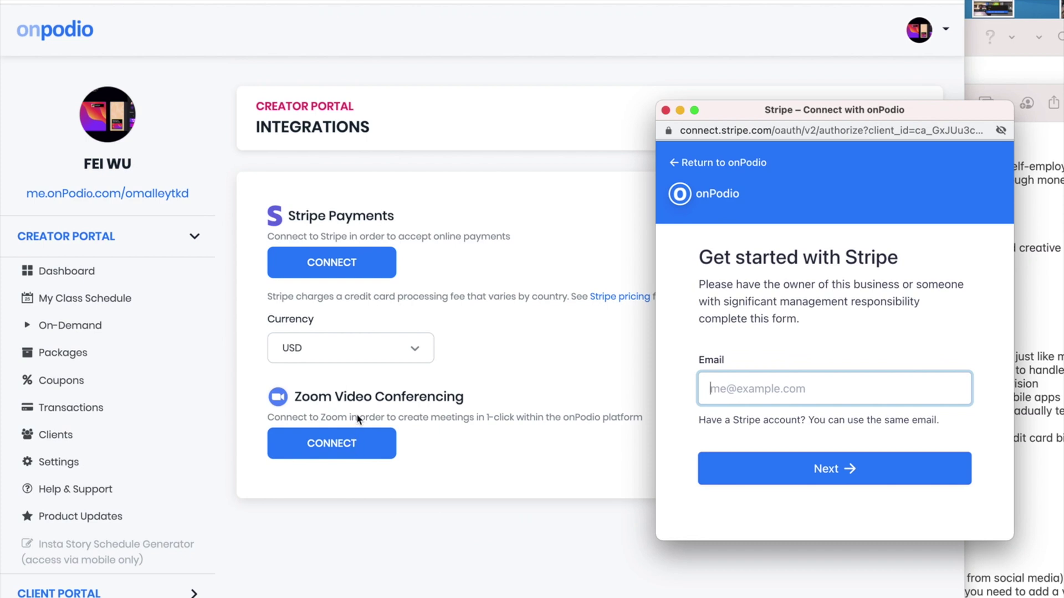
{"action": "left_click_drag", "start_coordinate": [819, 108], "coordinate": [734, 82]}
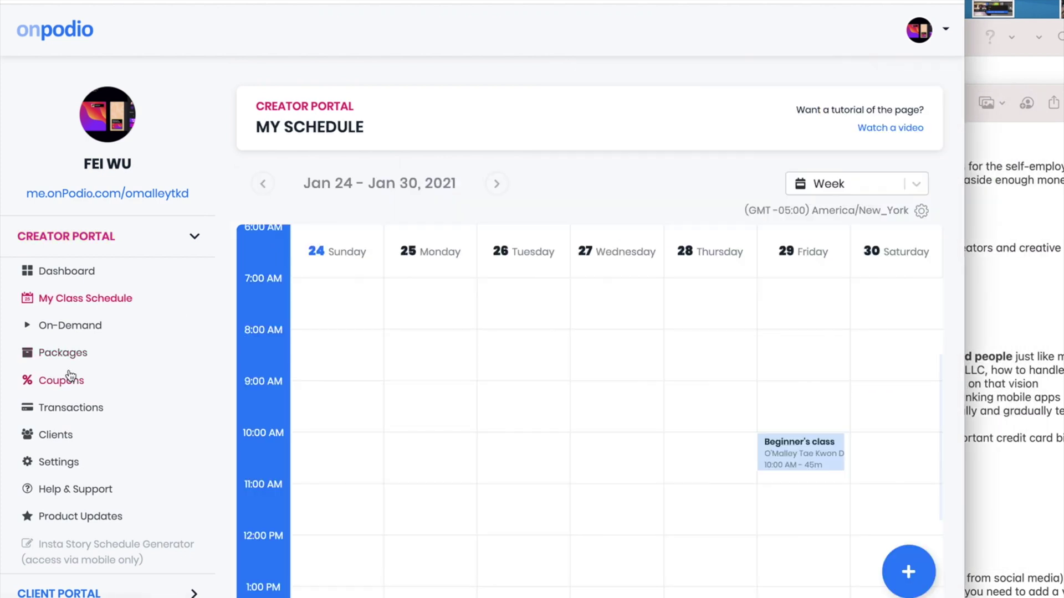
Create the 'Single Class' pack: cost 10, 1 class, description 'Buy 1 class for $10'
{"action": "left_click", "coordinate": [81, 359]}
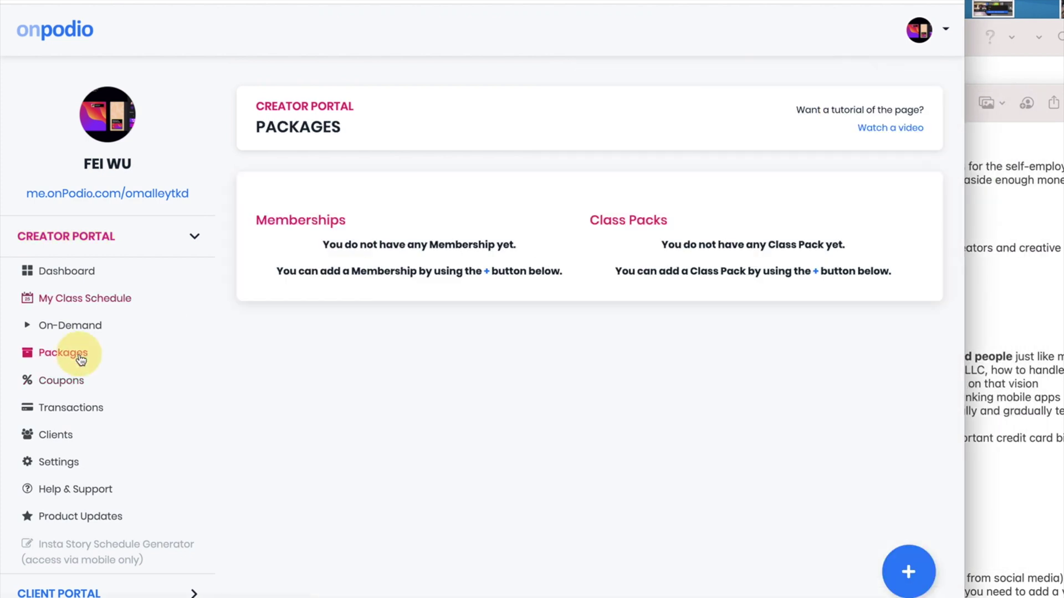
{"action": "left_click", "coordinate": [910, 582]}
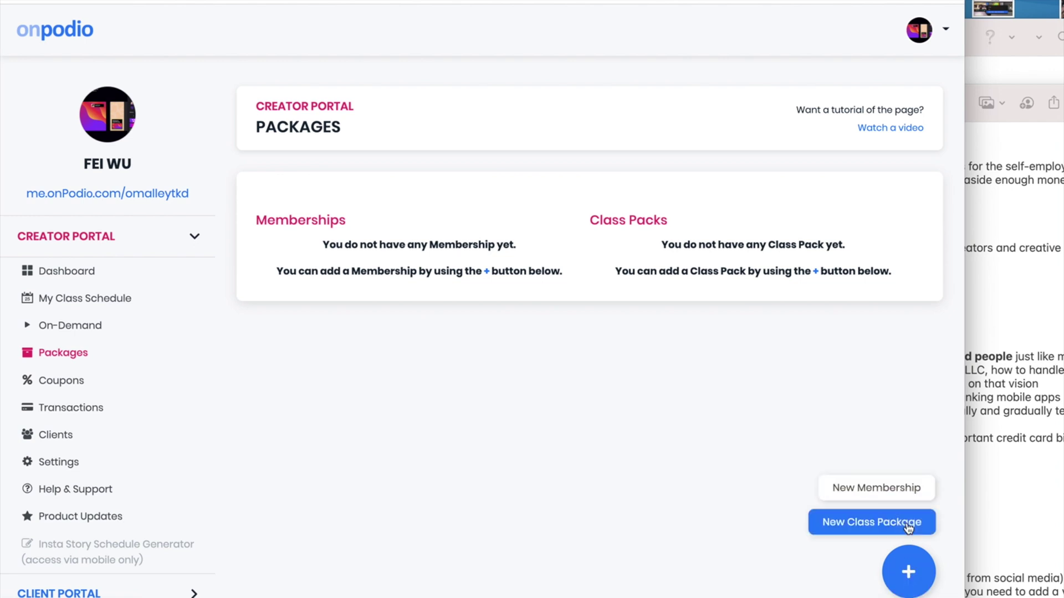
{"action": "left_click", "coordinate": [907, 523]}
{"action": "left_click", "coordinate": [422, 160]}
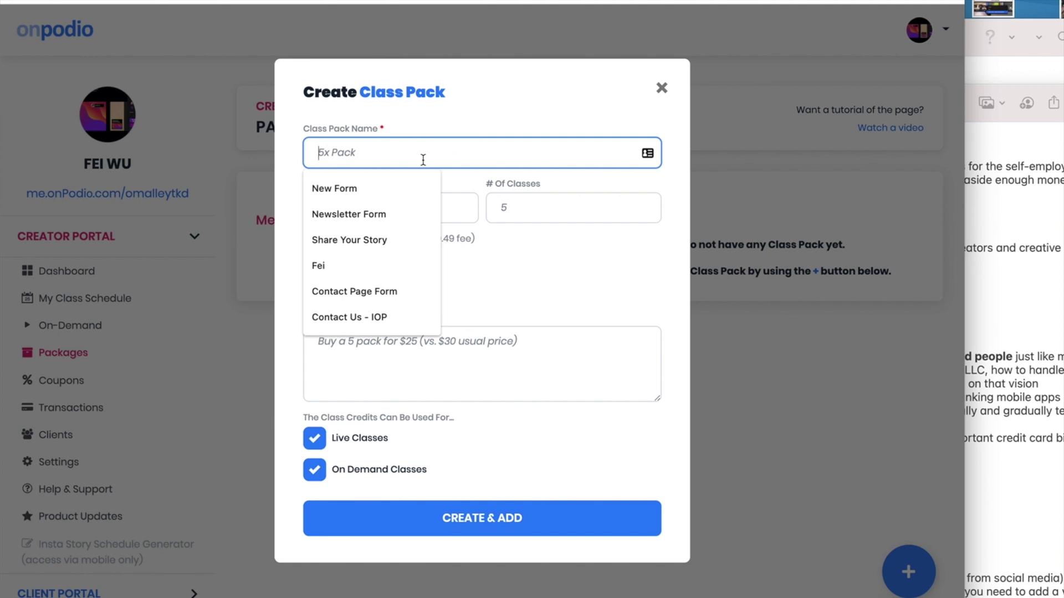
{"action": "type", "text": "Single"}
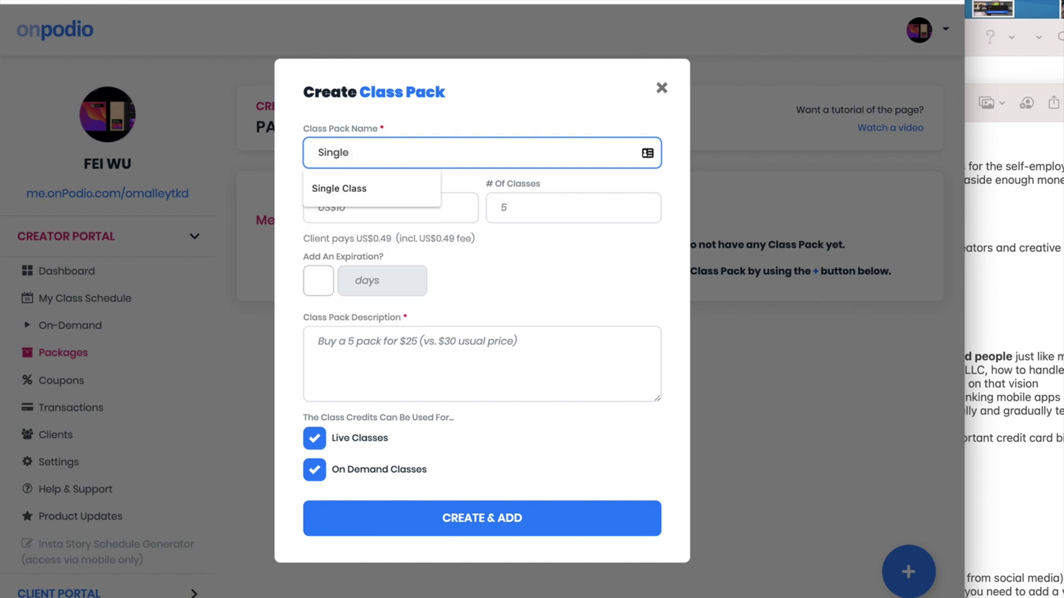
{"action": "key", "text": "Down"}
{"action": "key", "text": "Return"}
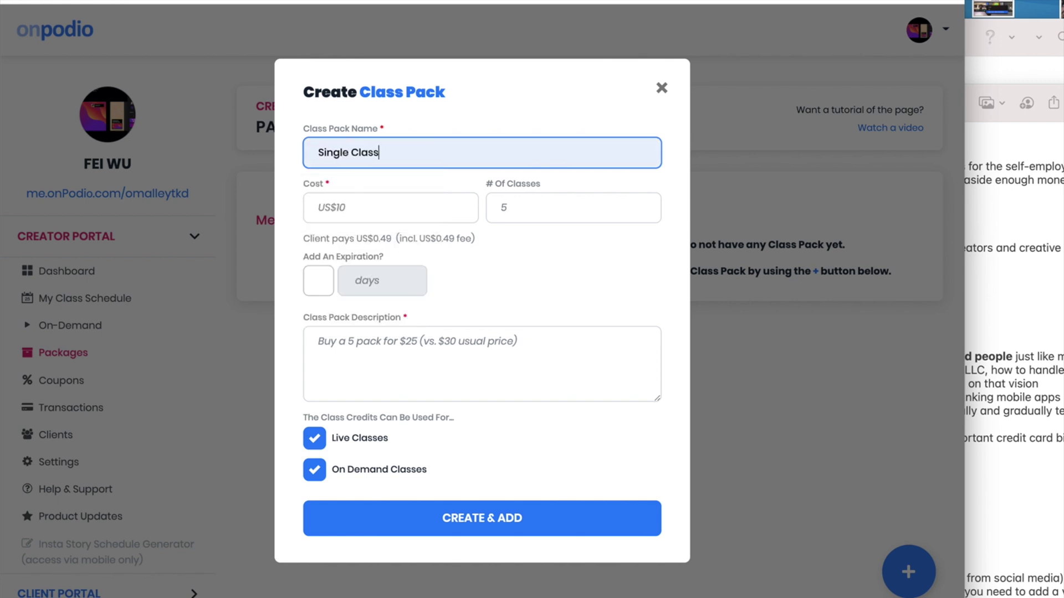
{"action": "key", "text": "Tab"}
{"action": "type", "text": "10"}
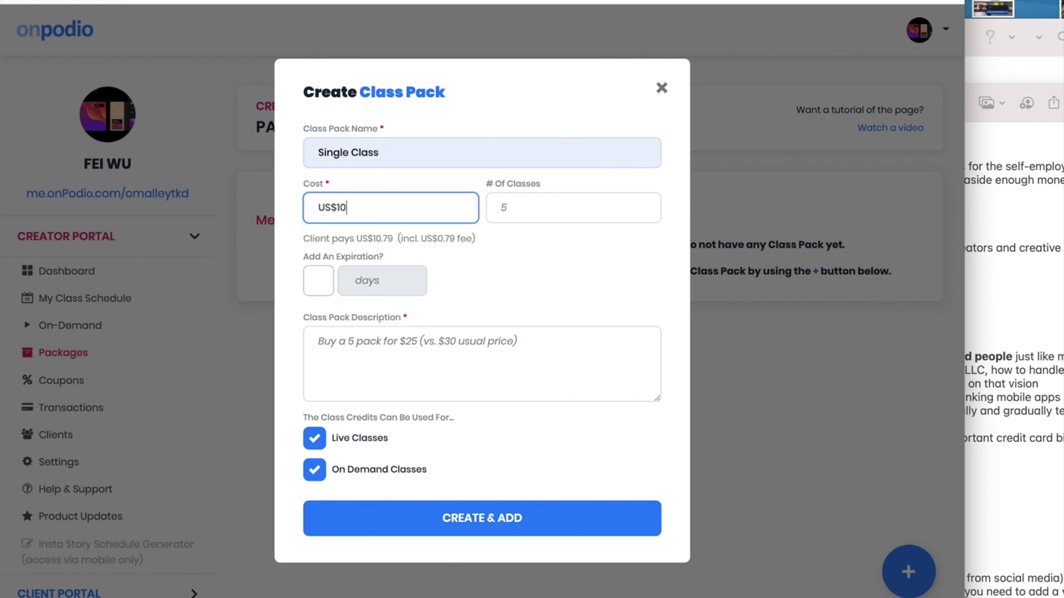
{"action": "left_click", "coordinate": [502, 208]}
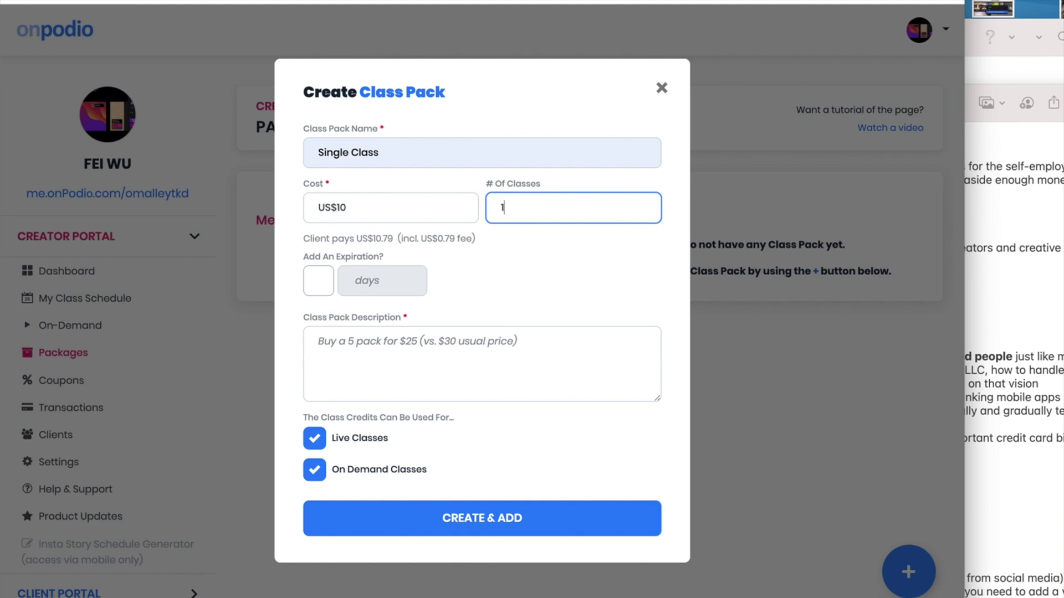
{"action": "left_click", "coordinate": [331, 349]}
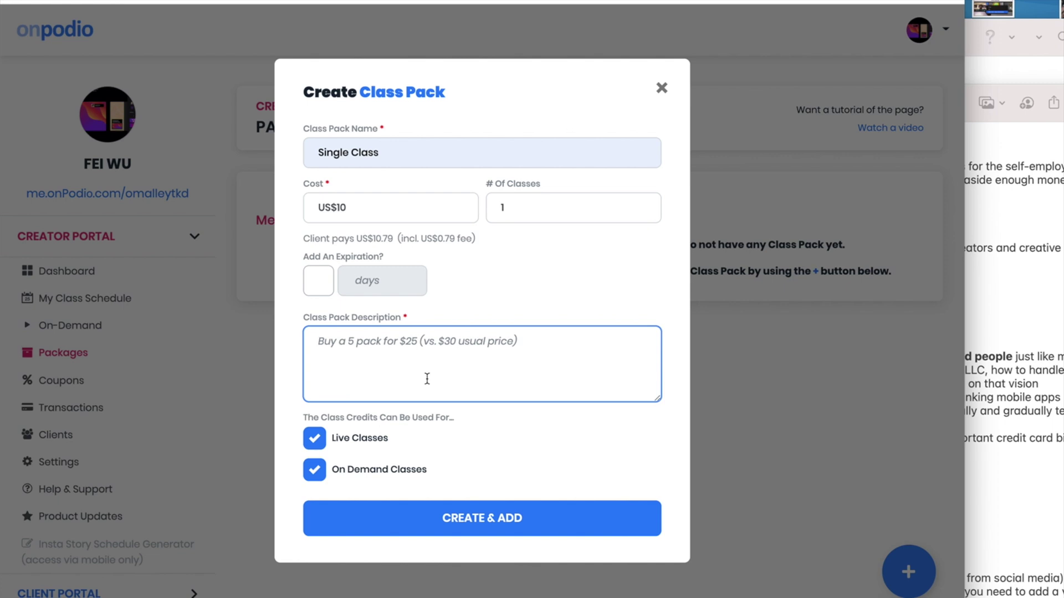
{"action": "type", "text": "Buy 1 class for "}
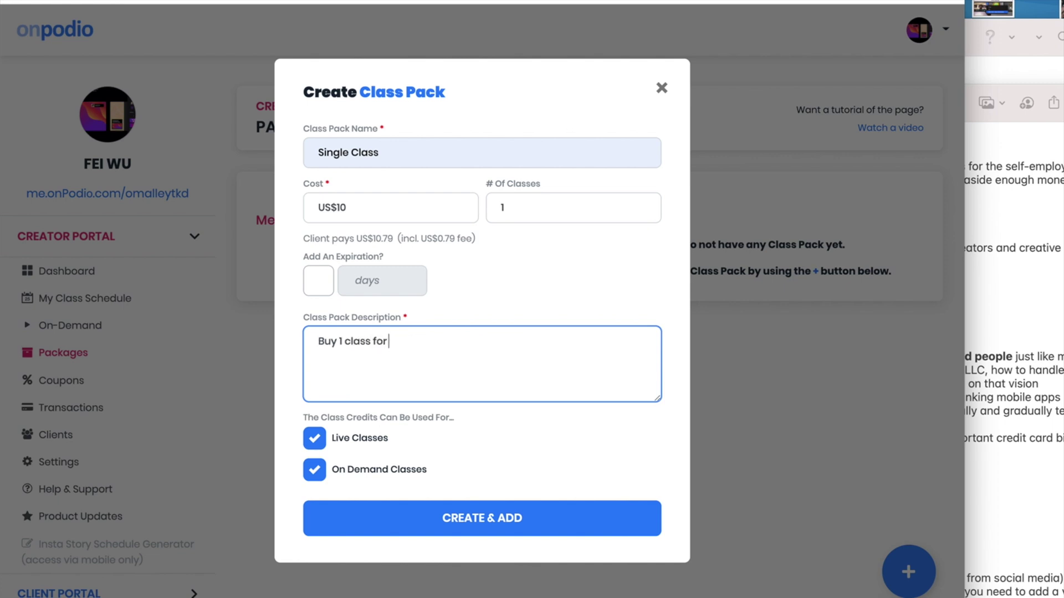
{"action": "type", "text": "$10"}
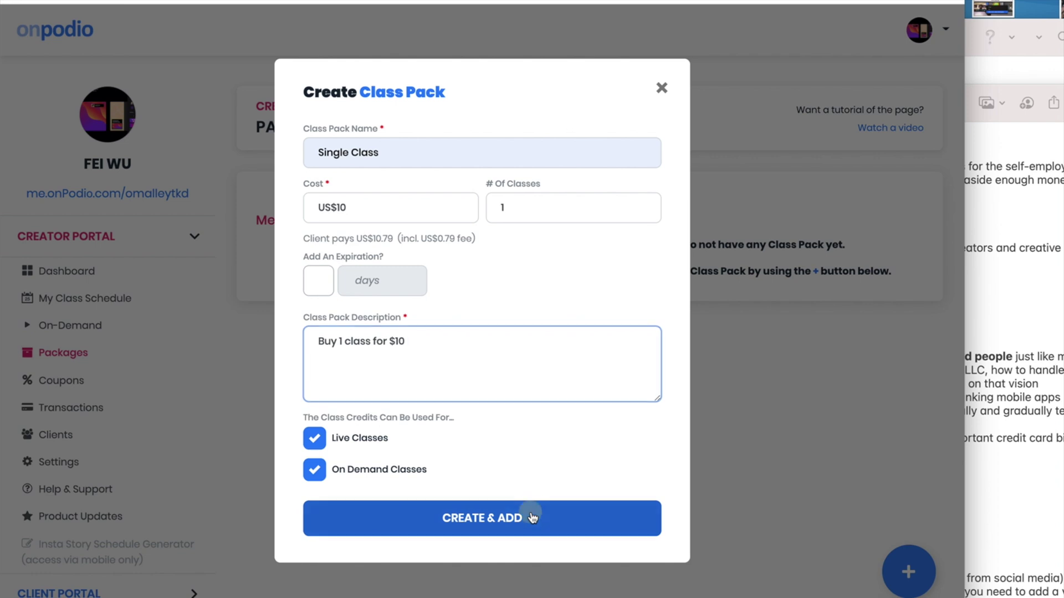
{"action": "left_click", "coordinate": [530, 511]}
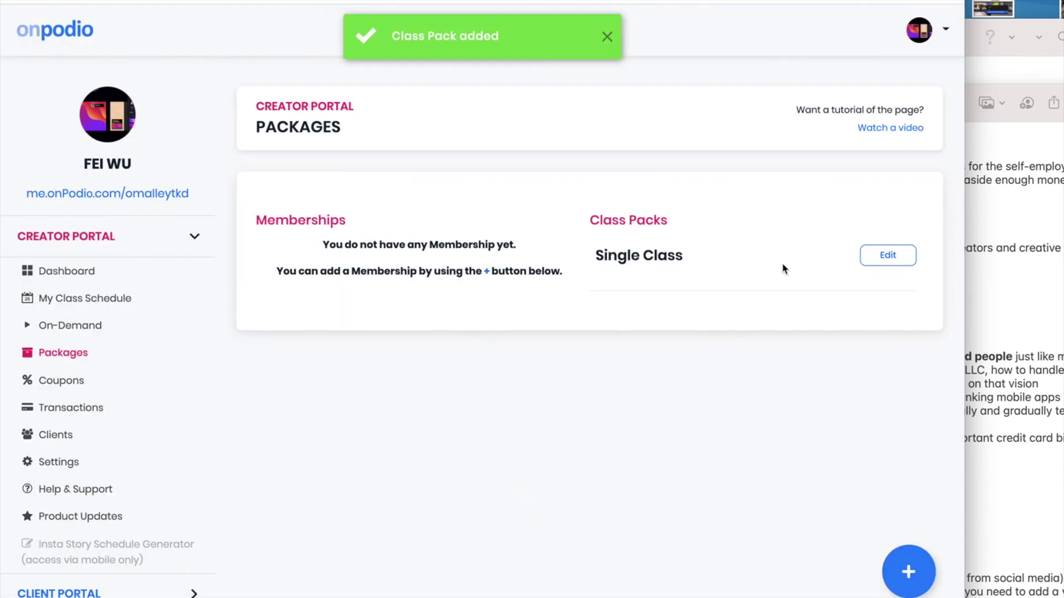
Create the '4x pack' class pack: cost 30, 4 classes, description 'Buy 4 classes for only $30'
{"action": "left_click", "coordinate": [899, 568]}
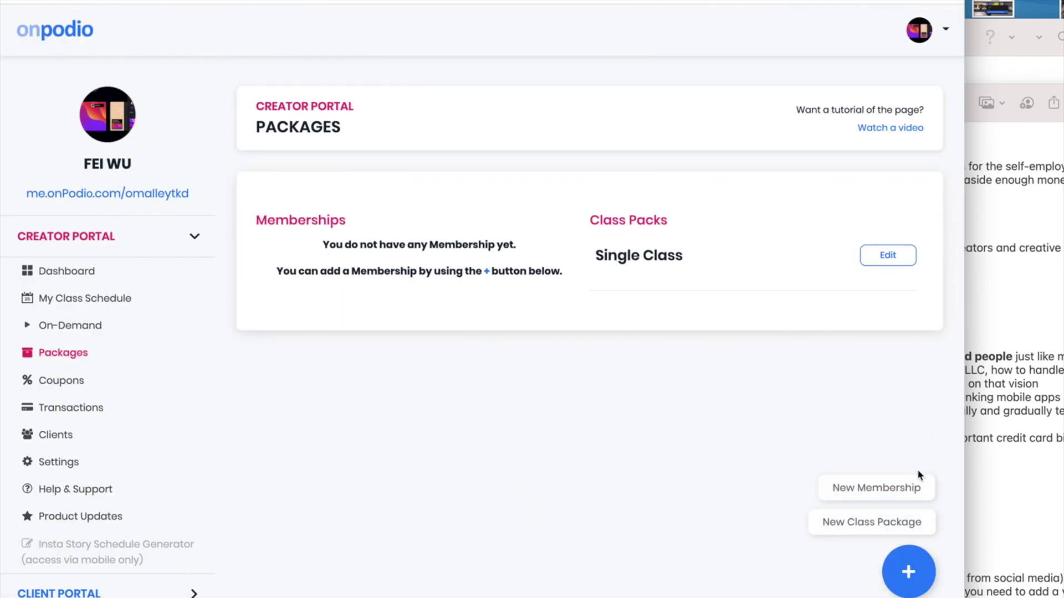
{"action": "left_click", "coordinate": [892, 525]}
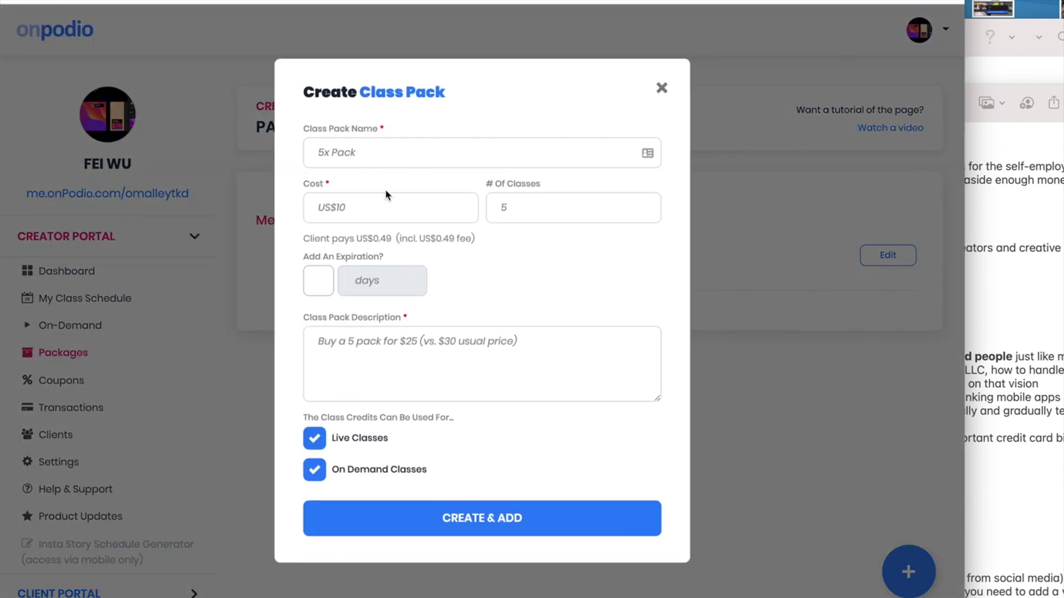
{"action": "left_click", "coordinate": [377, 153]}
{"action": "type", "text": "4x pack"}
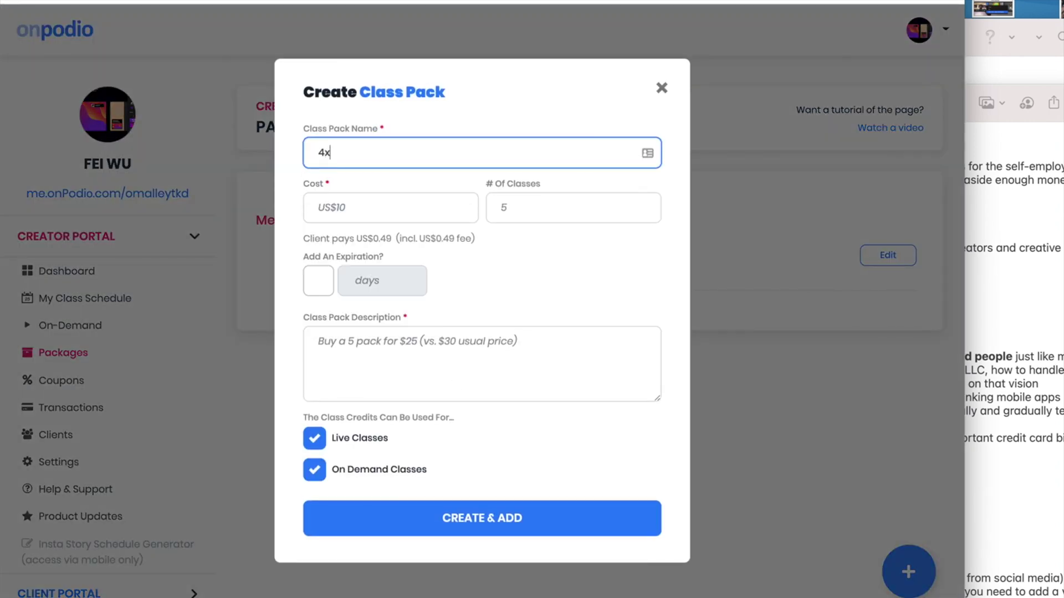
{"action": "left_click", "coordinate": [391, 208]}
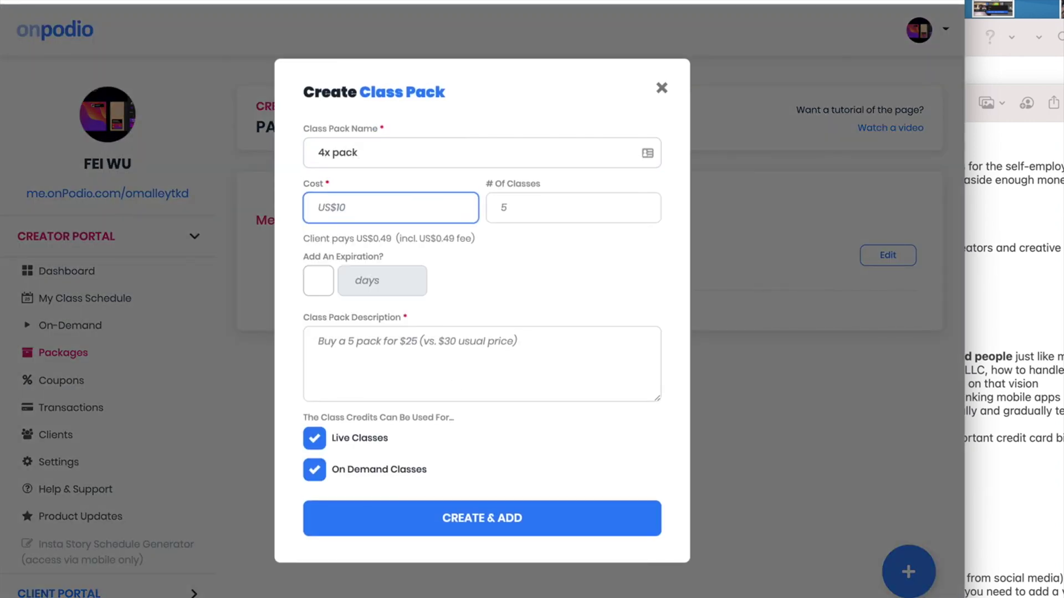
{"action": "type", "text": "30"}
{"action": "left_click", "coordinate": [573, 208]}
{"action": "type", "text": "4"}
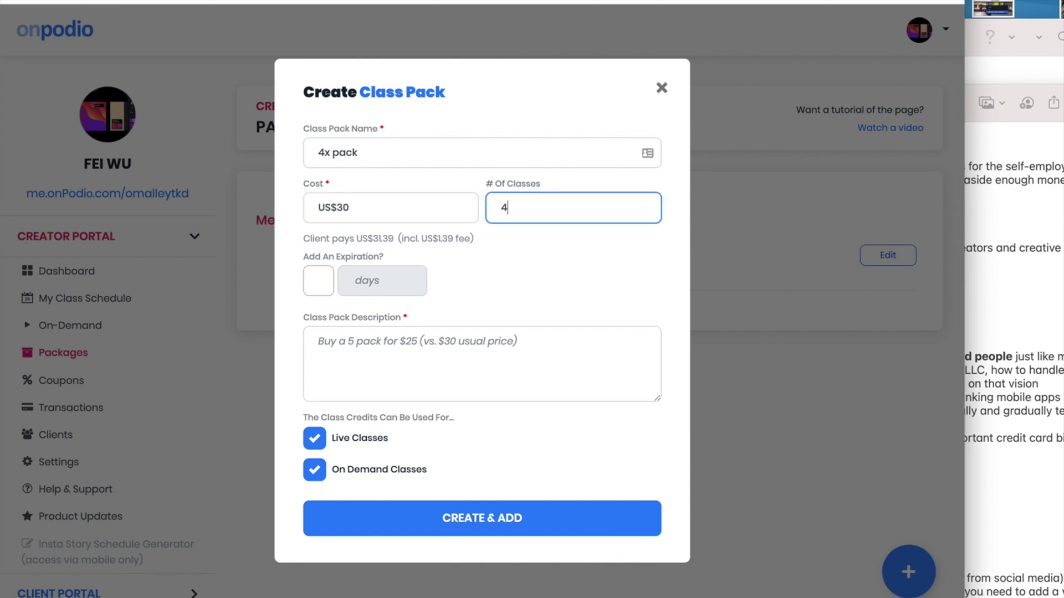
{"action": "left_click", "coordinate": [379, 354]}
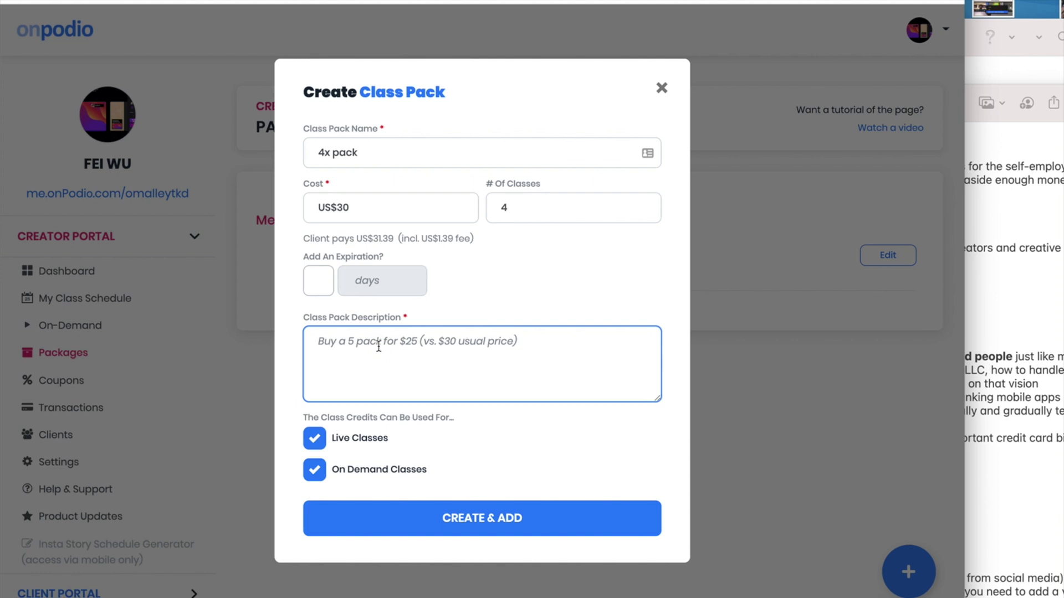
{"action": "type", "text": "Buy 4"}
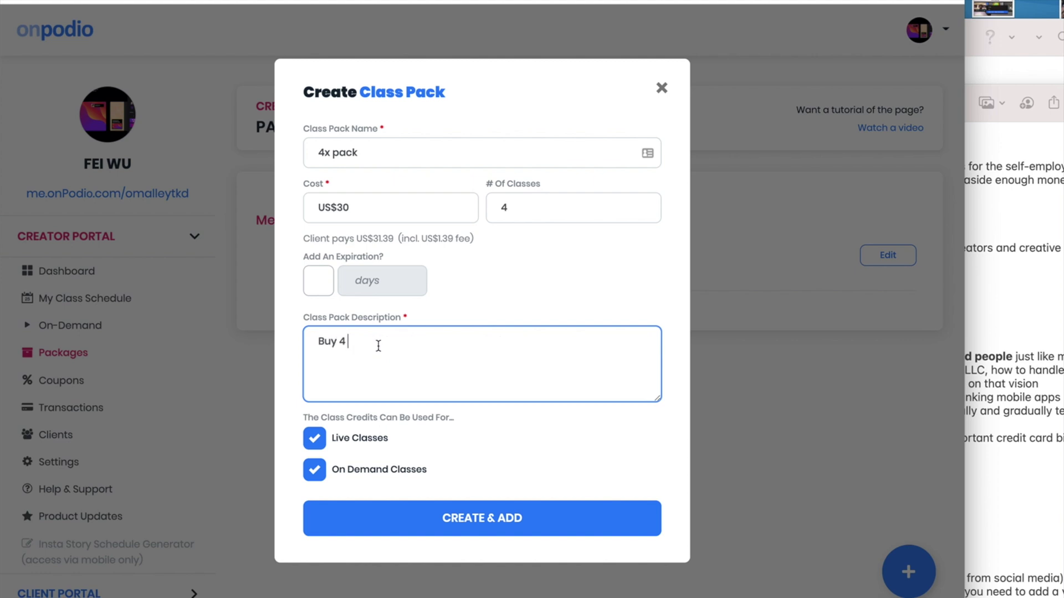
{"action": "type", "text": " classes for only $30"}
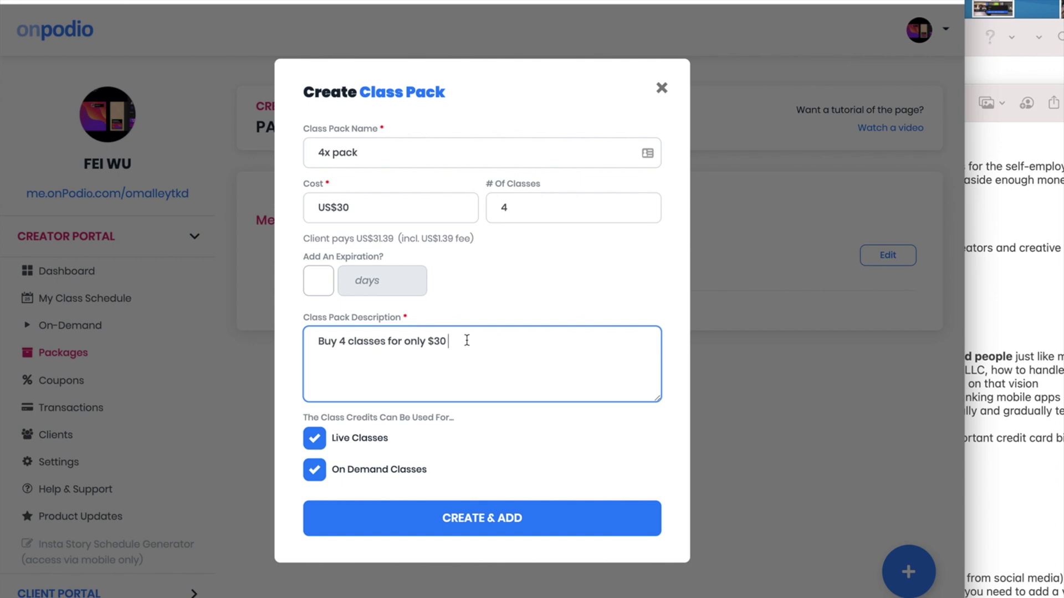
{"action": "left_click", "coordinate": [503, 516]}
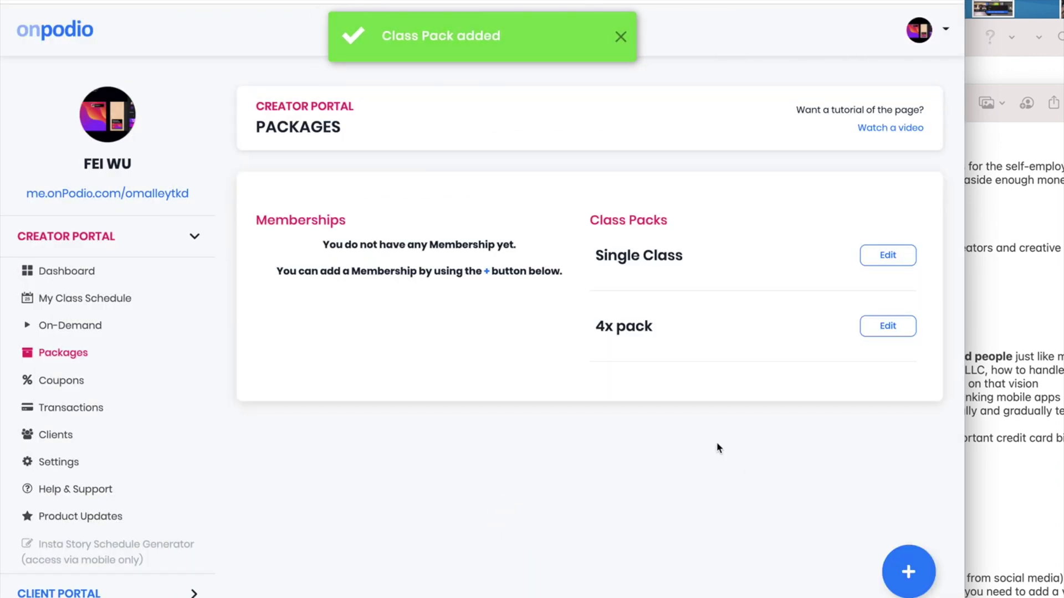
Start a 'Monthly membership' costing 120 per month, described 'Unlimited class access'
{"action": "left_click", "coordinate": [907, 571]}
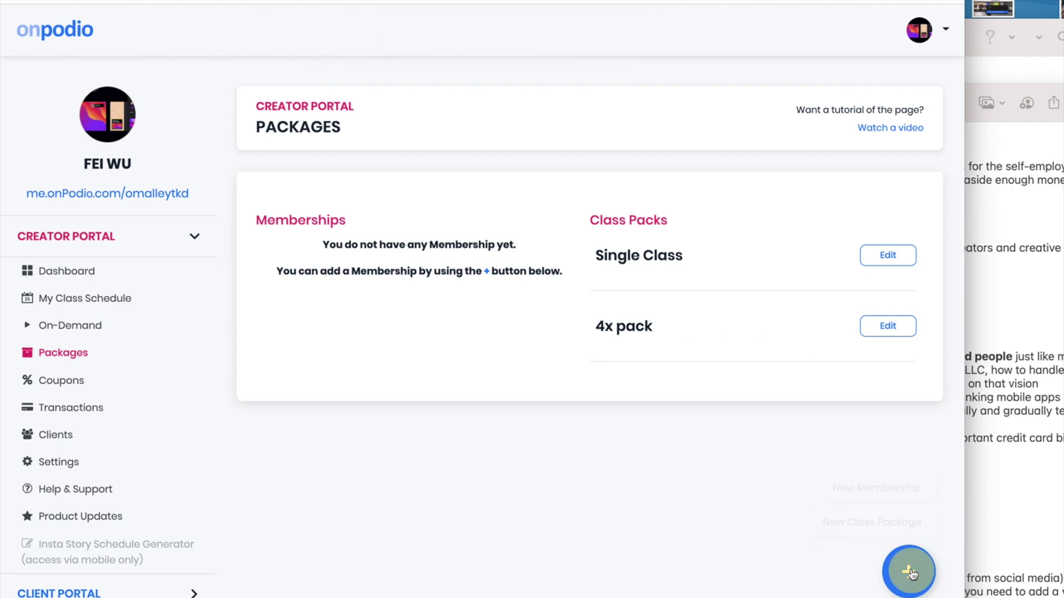
{"action": "left_click", "coordinate": [905, 490]}
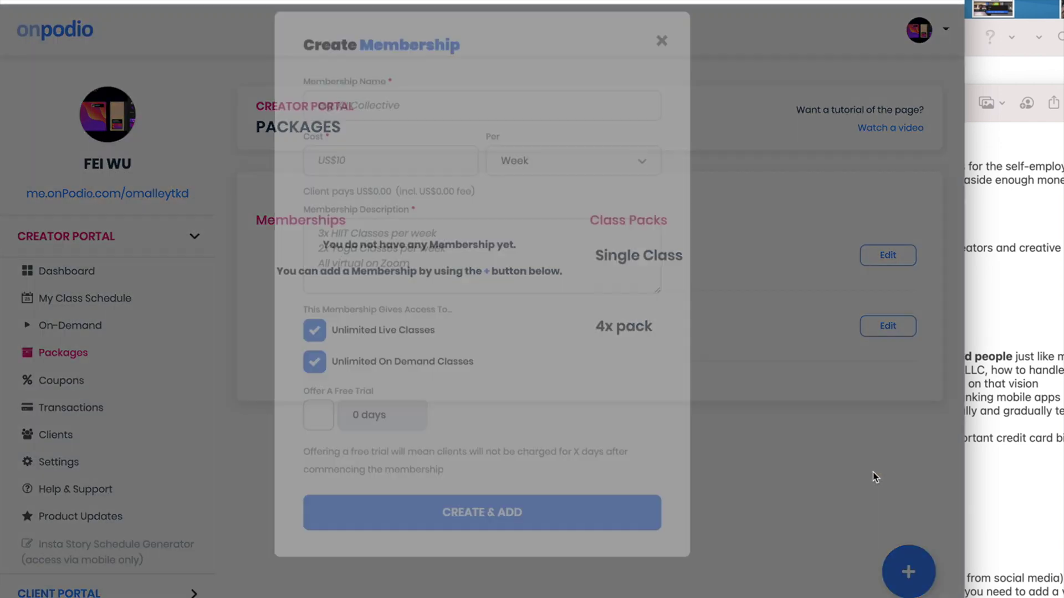
{"action": "left_click", "coordinate": [427, 135]}
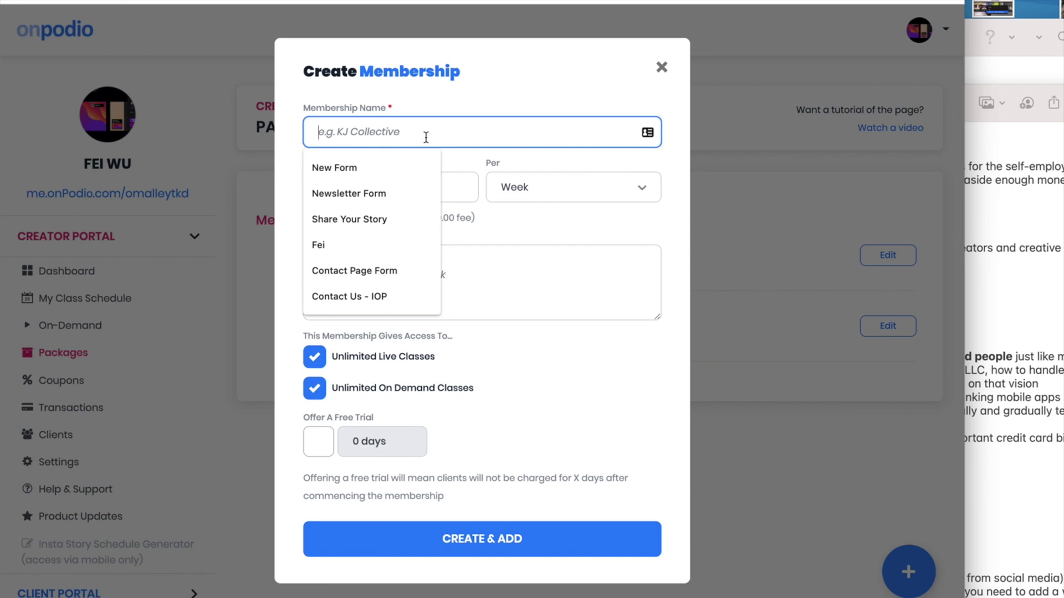
{"action": "type", "text": "Monthly membership"}
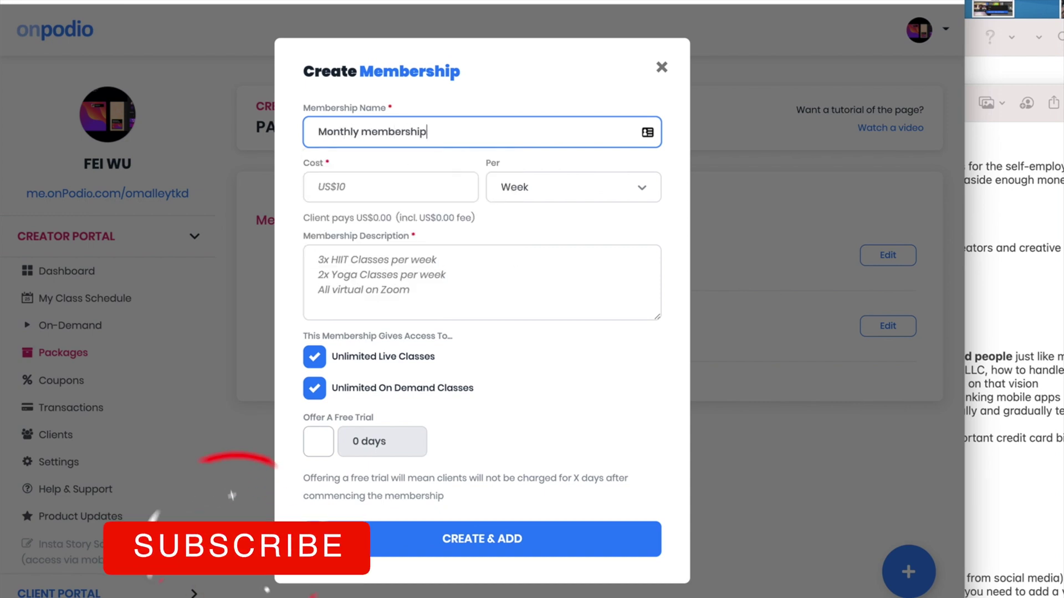
{"action": "key", "text": "Tab"}
{"action": "type", "text": "120"}
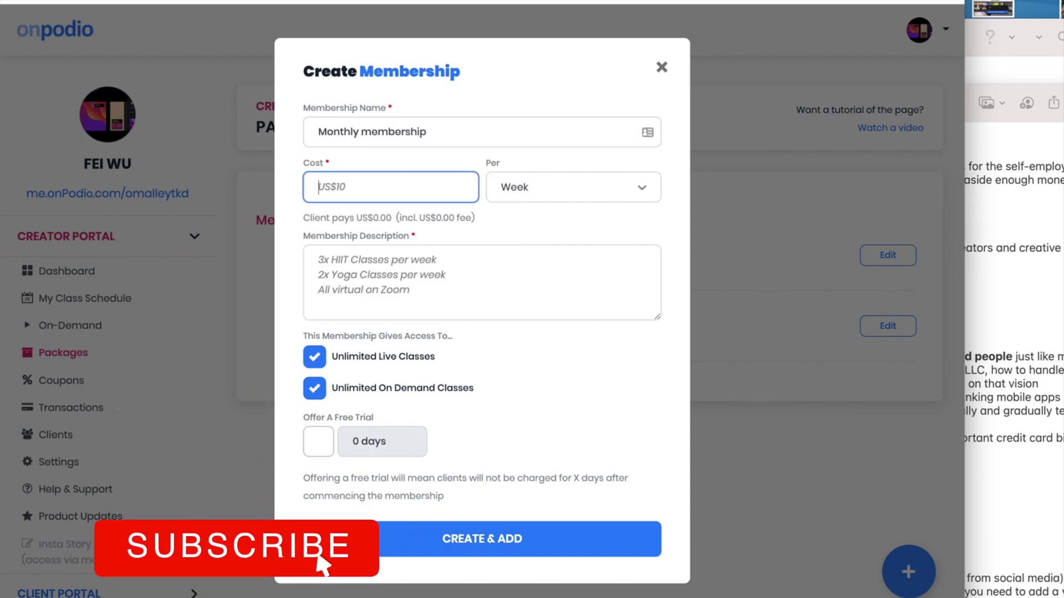
{"action": "key", "text": "Tab"}
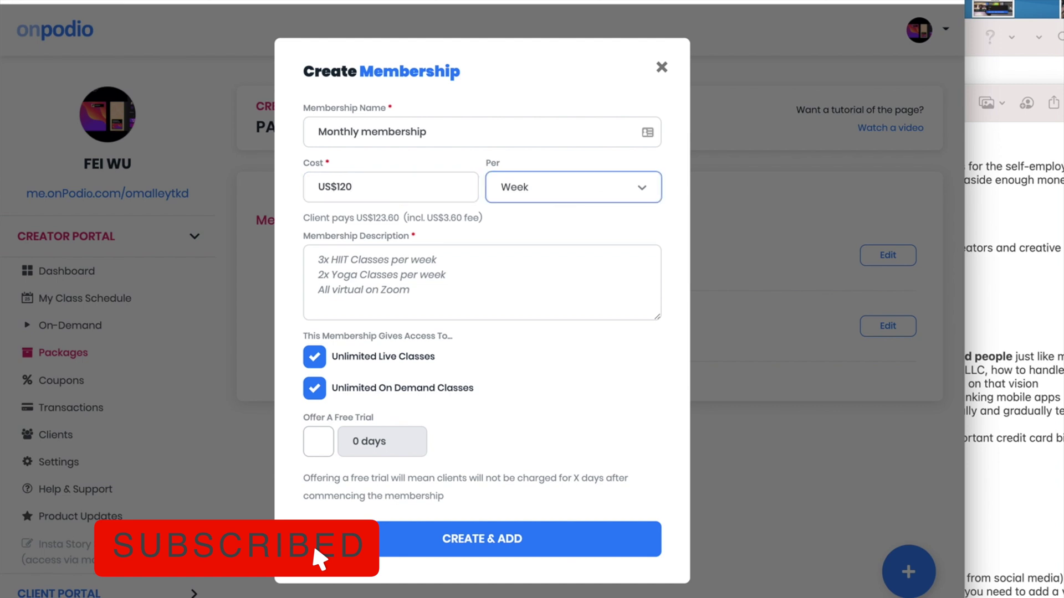
{"action": "left_click", "coordinate": [533, 187]}
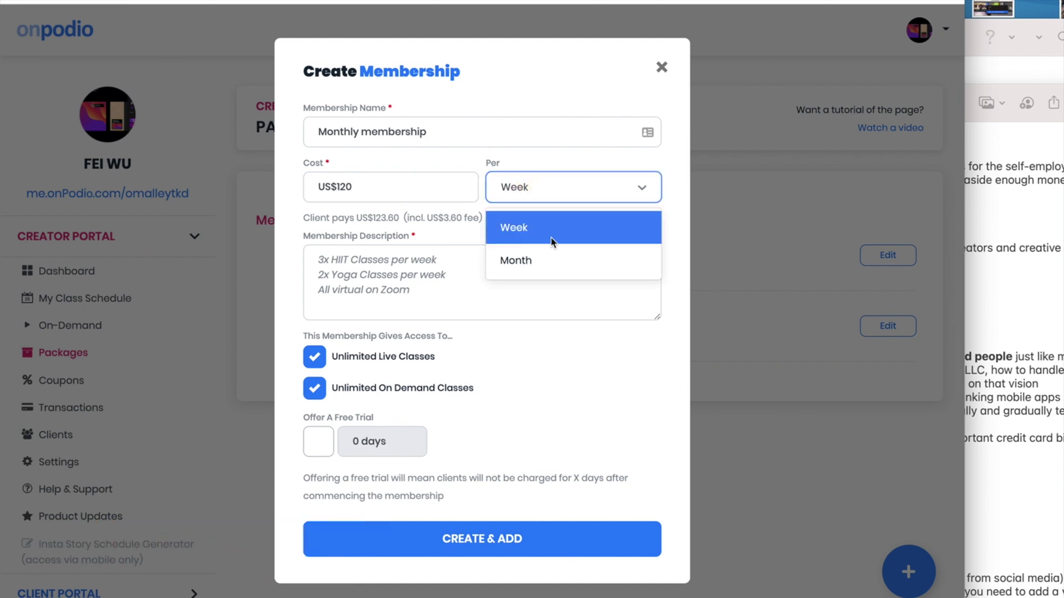
{"action": "left_click", "coordinate": [554, 266]}
{"action": "left_click", "coordinate": [452, 289]}
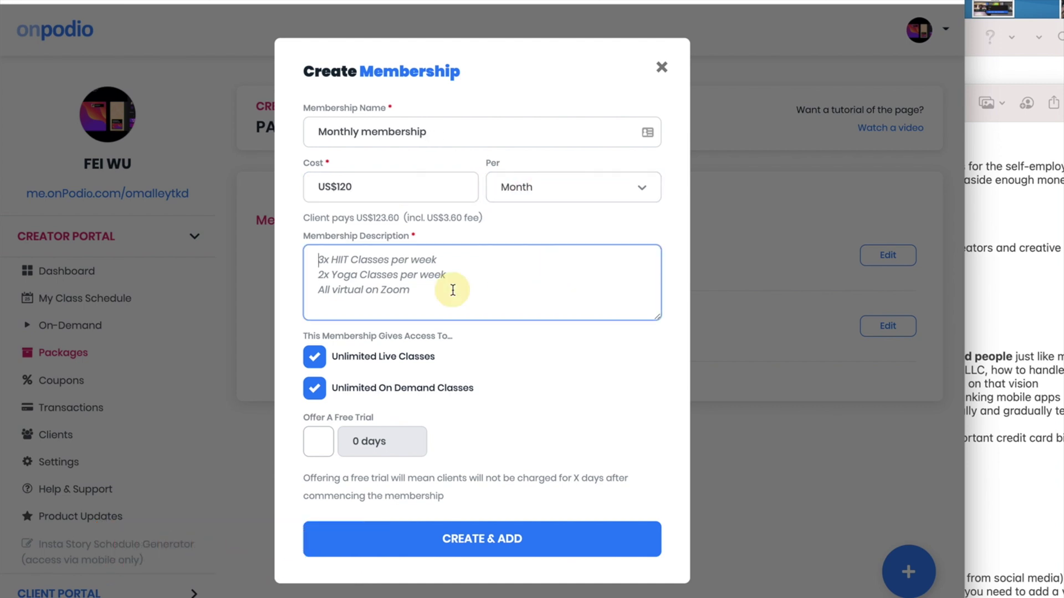
{"action": "type", "text": "Unlimite"}
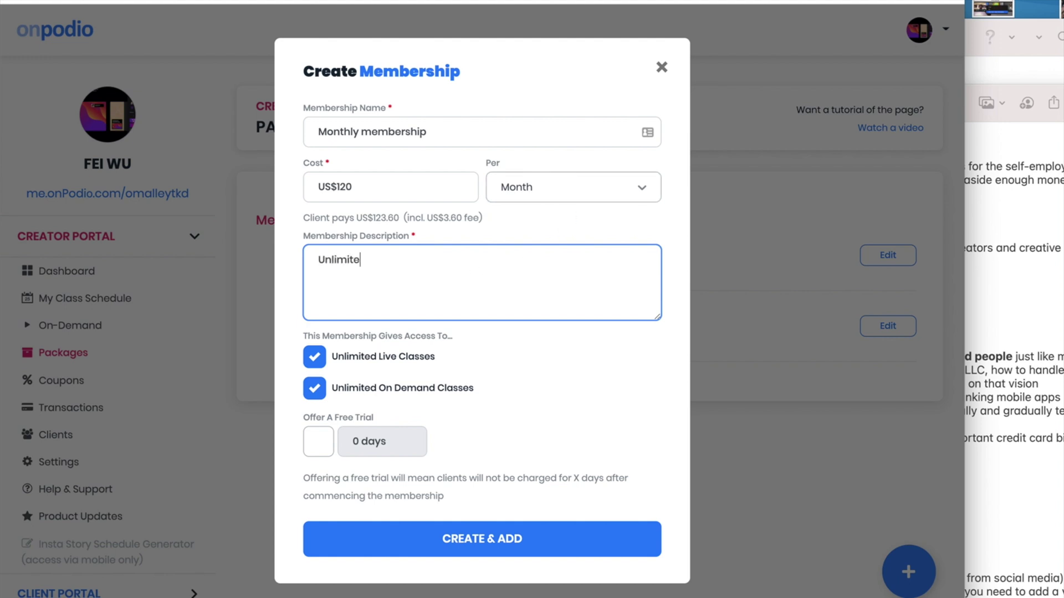
{"action": "type", "text": "d class access"}
Add a 3-day free trial and create the membership
{"action": "left_click", "coordinate": [317, 441]}
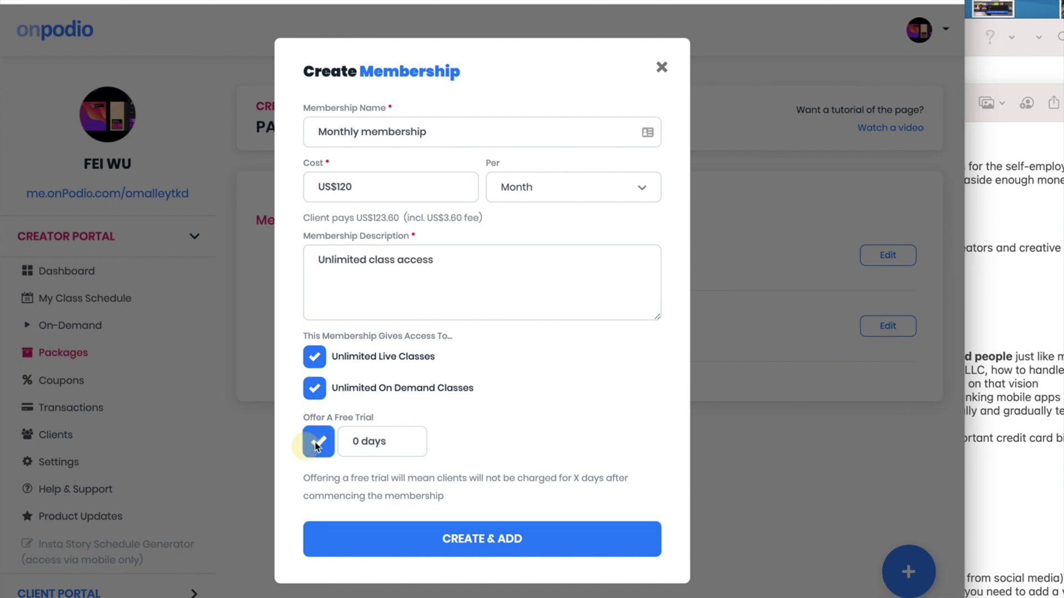
{"action": "left_click", "coordinate": [353, 440]}
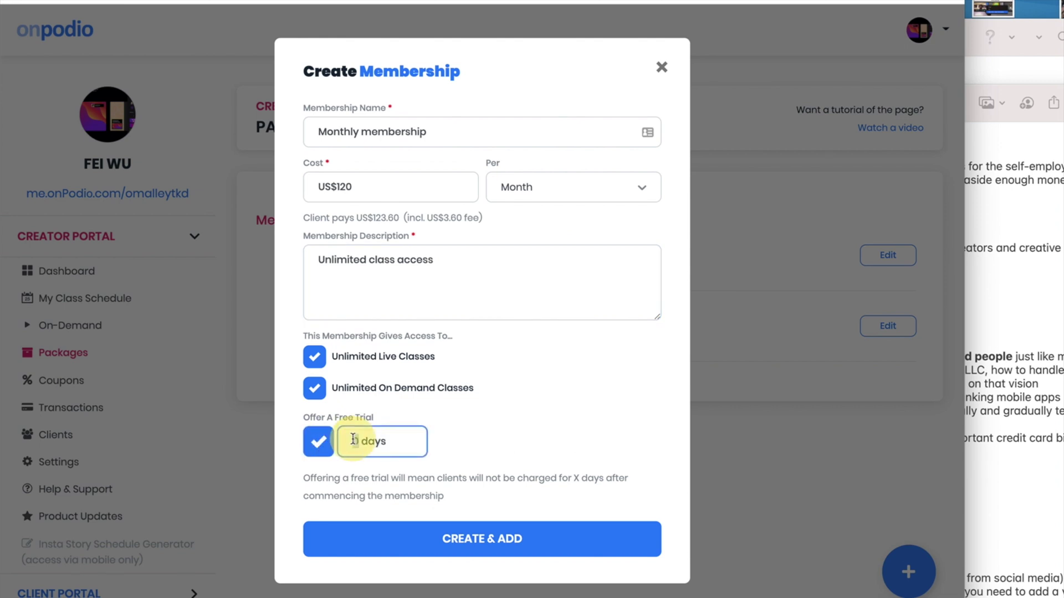
{"action": "type", "text": "3"}
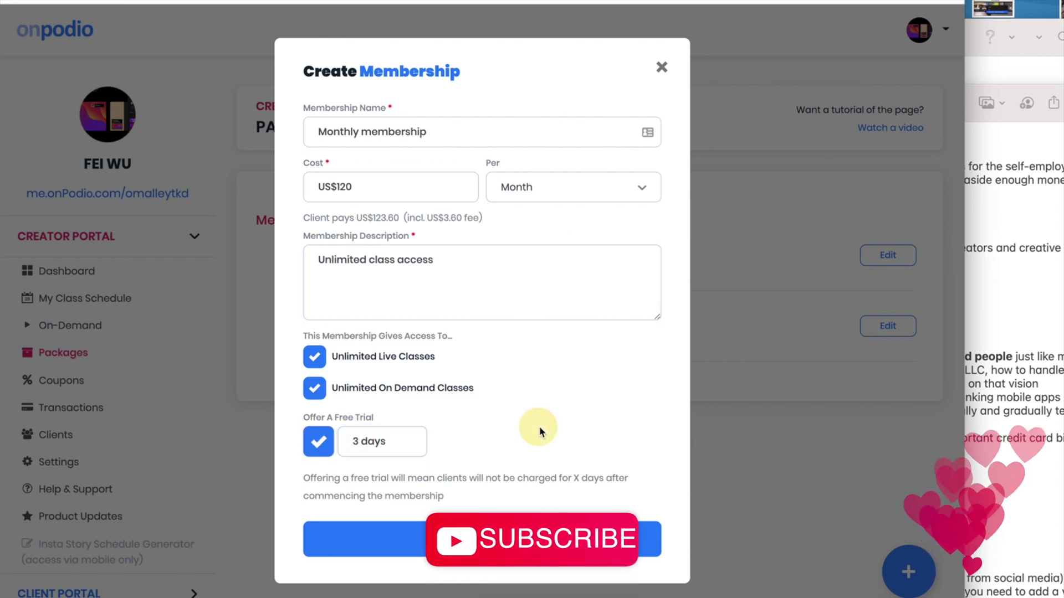
{"action": "key", "text": "Tab"}
{"action": "key", "text": "Return"}
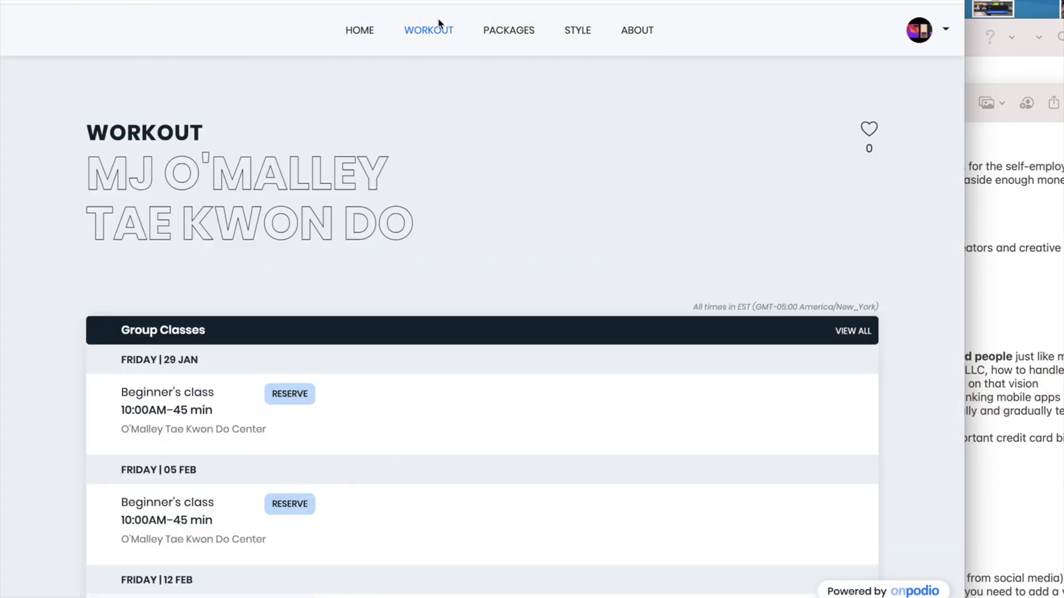
On the public packages page, start the Monthly membership free trial, accepting the waiver, up to card entry
{"action": "left_click", "coordinate": [510, 31]}
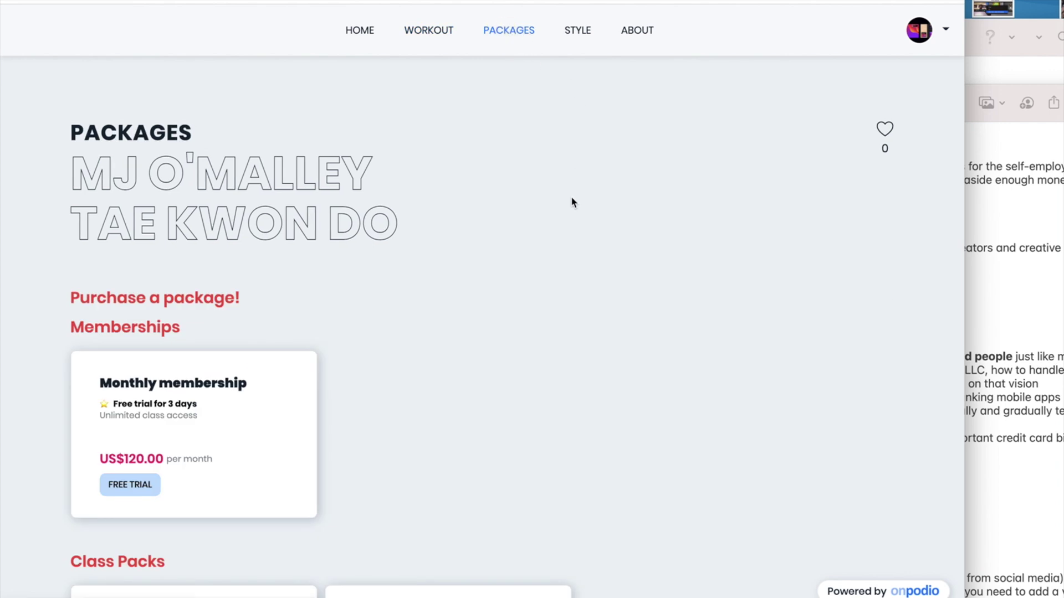
{"action": "scroll", "coordinate": [883, 509], "scroll_direction": "down", "scroll_amount": 3}
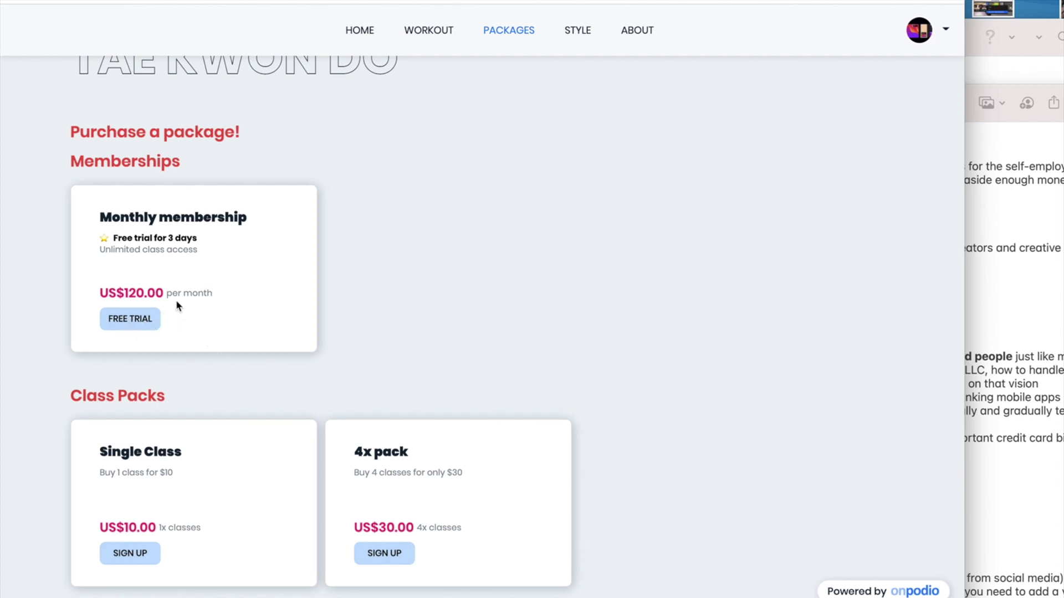
{"action": "left_click", "coordinate": [136, 314]}
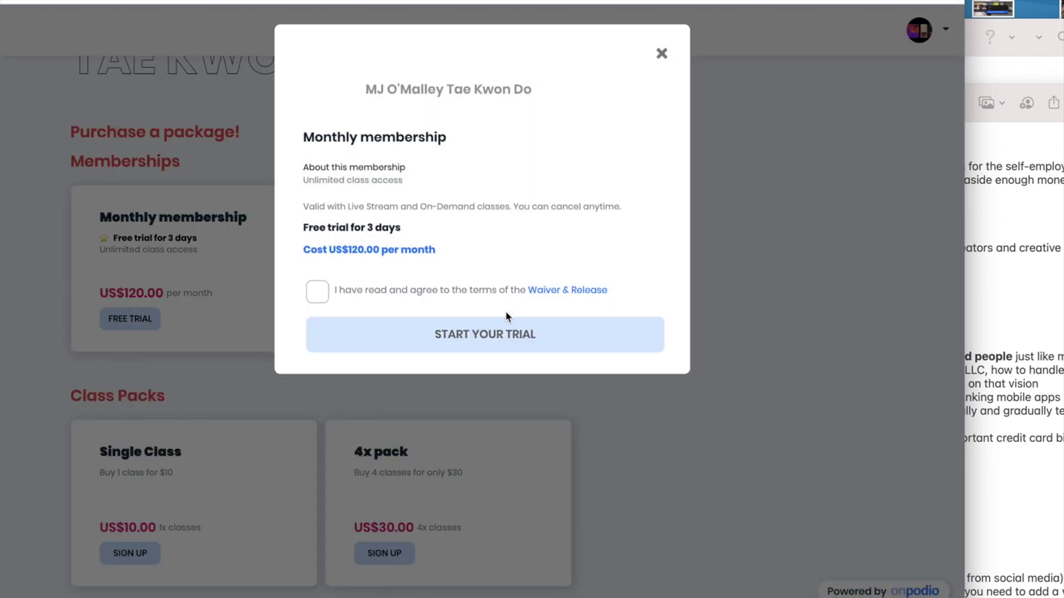
{"action": "left_click", "coordinate": [317, 291]}
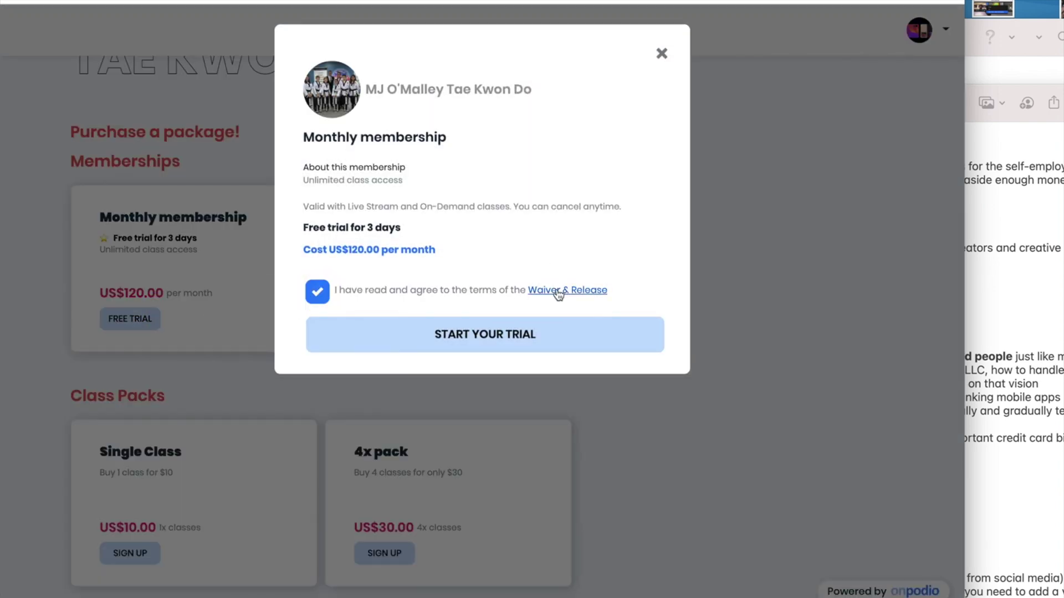
{"action": "left_click", "coordinate": [444, 338]}
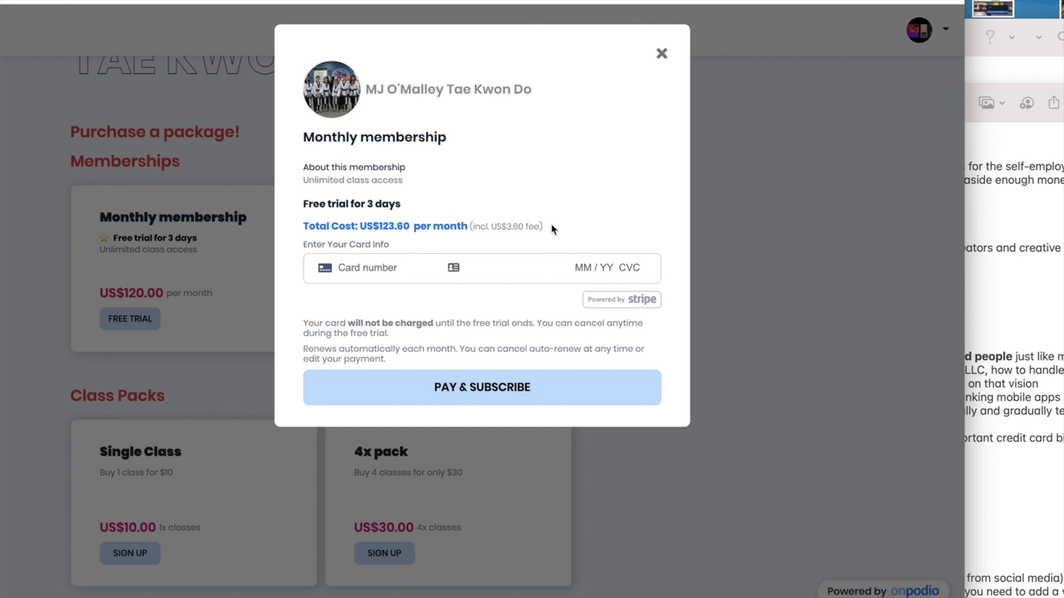
Close the membership checkout, take the Single Class purchase to its card form, then close it
{"action": "left_click", "coordinate": [662, 54]}
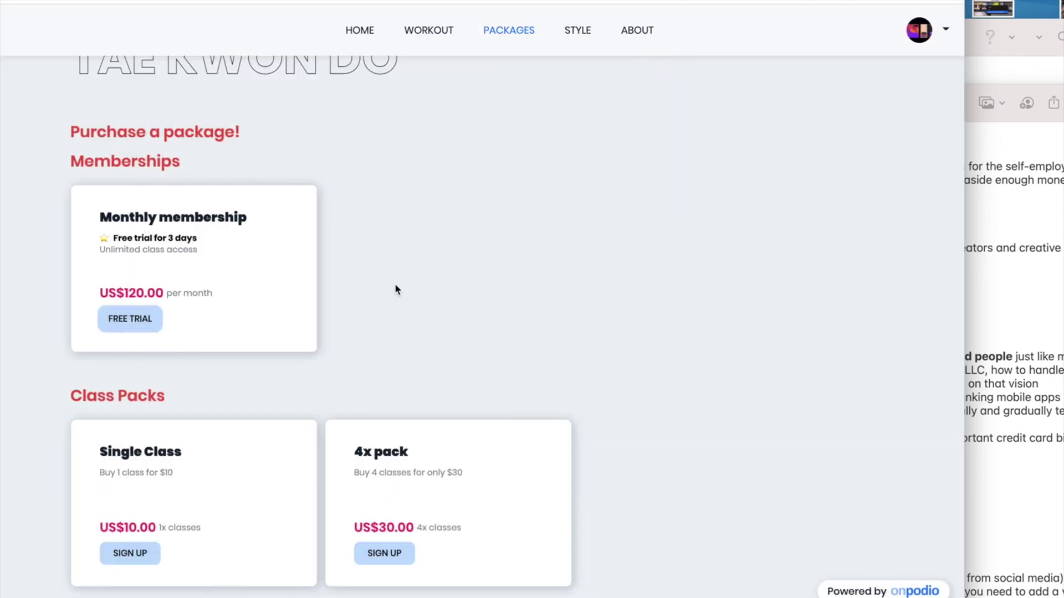
{"action": "left_click", "coordinate": [143, 553]}
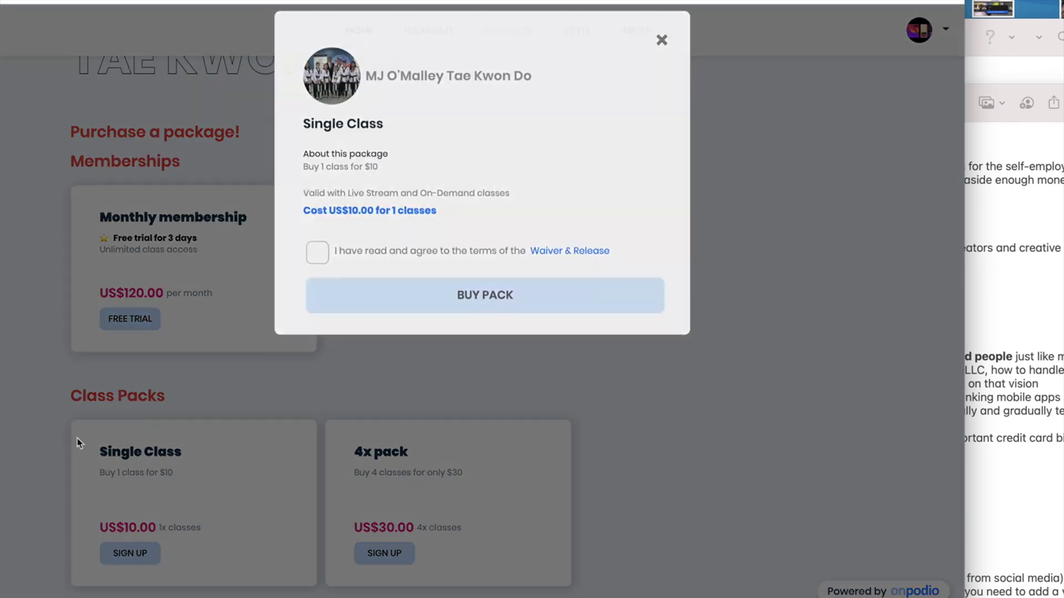
{"action": "left_click", "coordinate": [319, 267]}
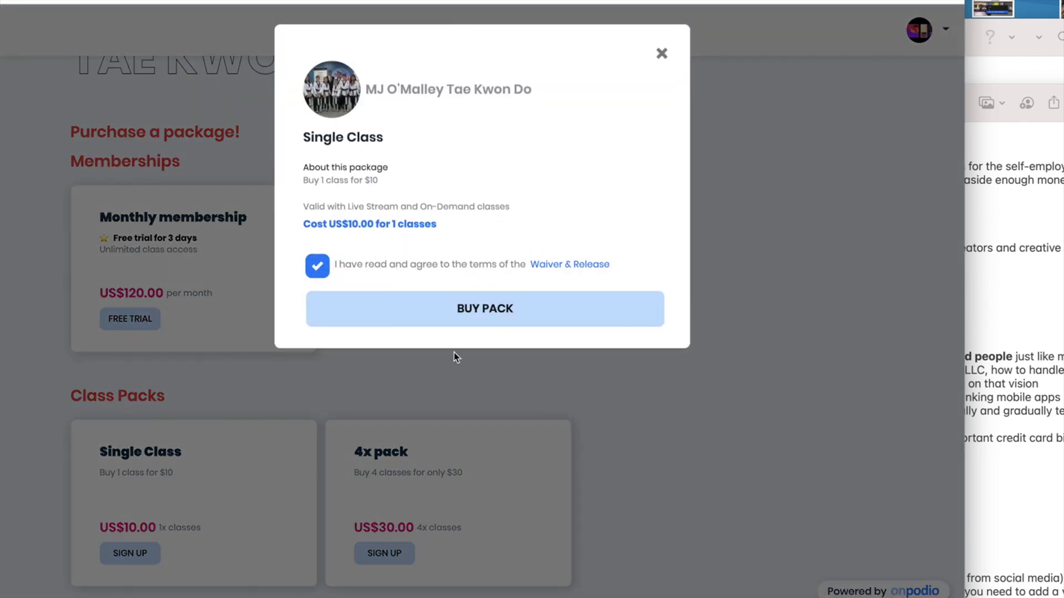
{"action": "left_click", "coordinate": [475, 315]}
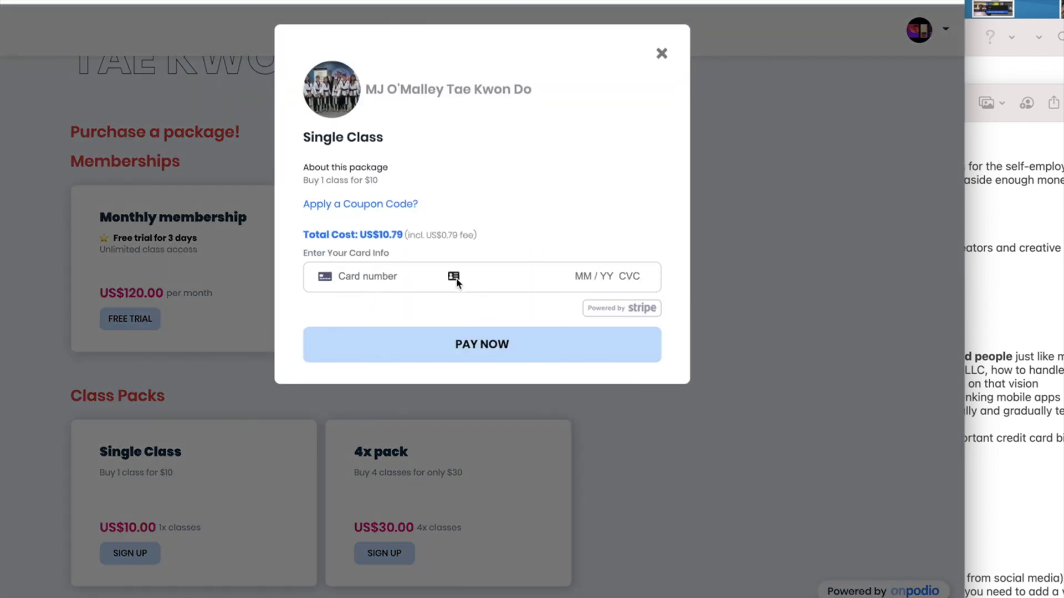
{"action": "left_click", "coordinate": [662, 56]}
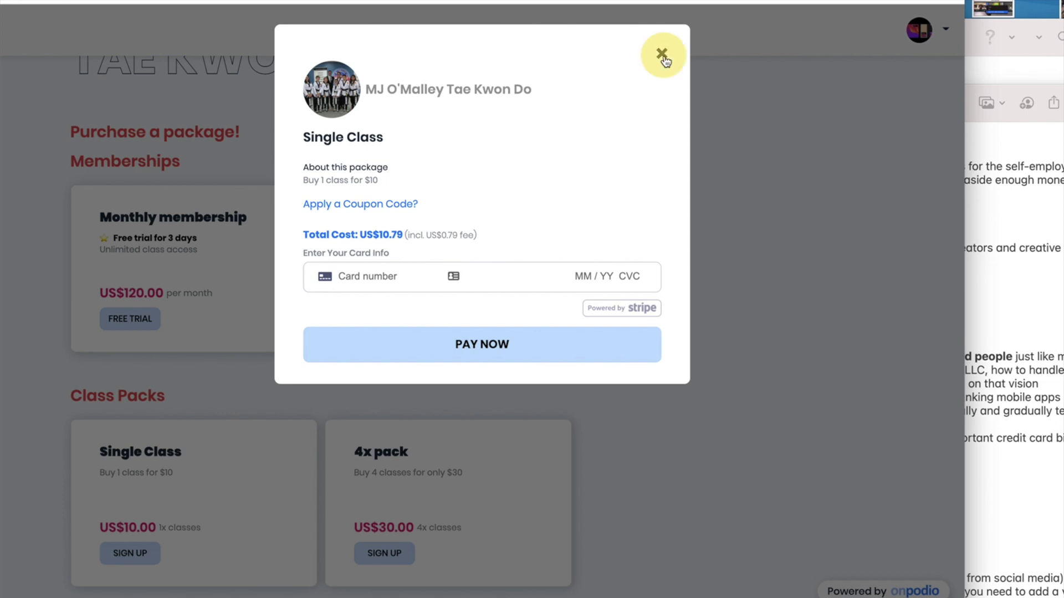
Fill in coupon 'New year promo 20%': 20 percent off, code 20OFF, not limited to once per customer
{"action": "left_click", "coordinate": [58, 390]}
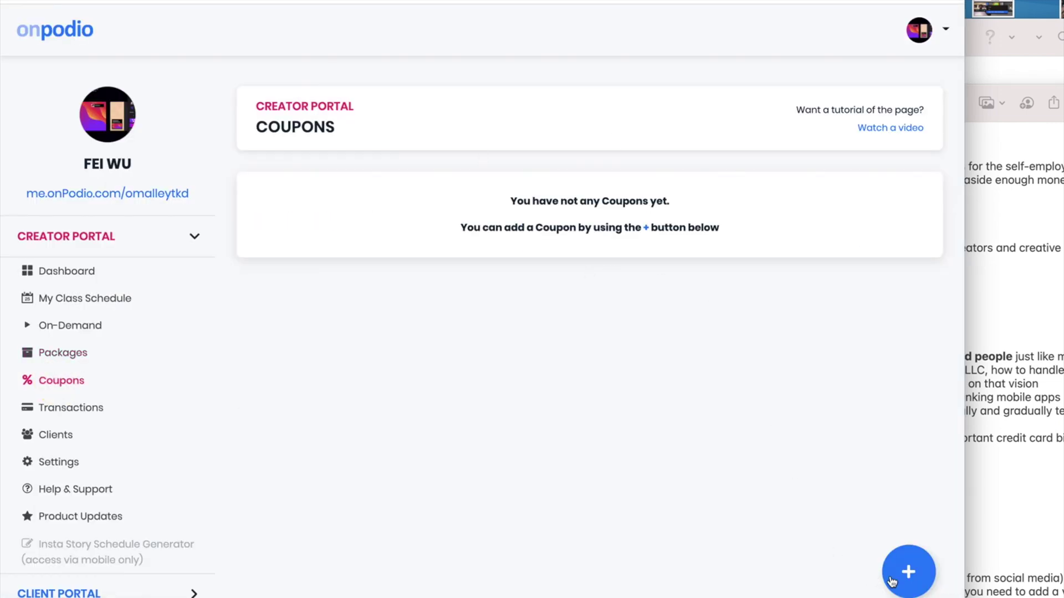
{"action": "left_click", "coordinate": [906, 576]}
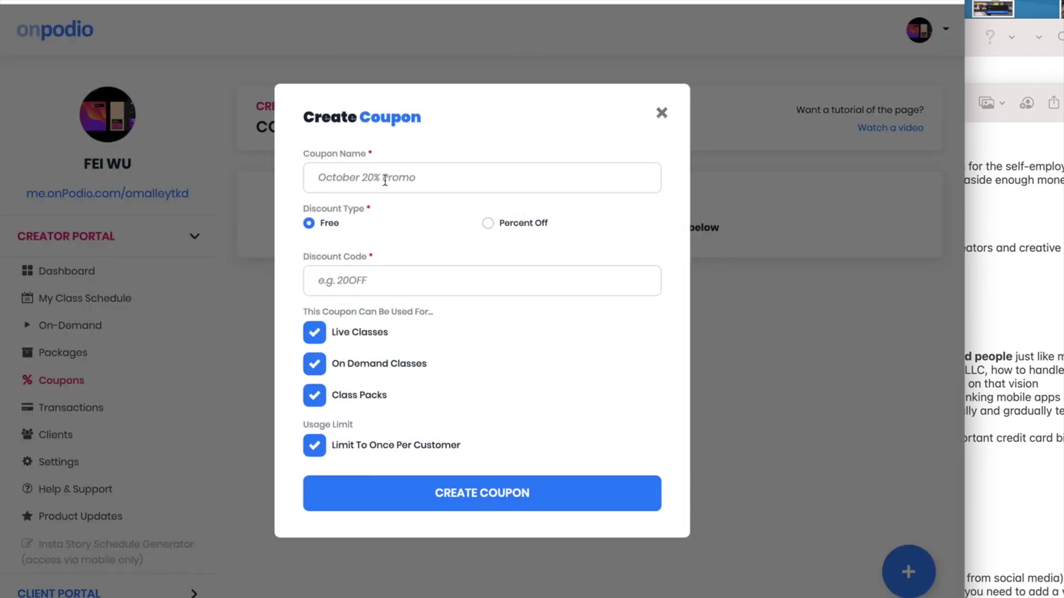
{"action": "left_click", "coordinate": [385, 178]}
{"action": "type", "text": "New y"}
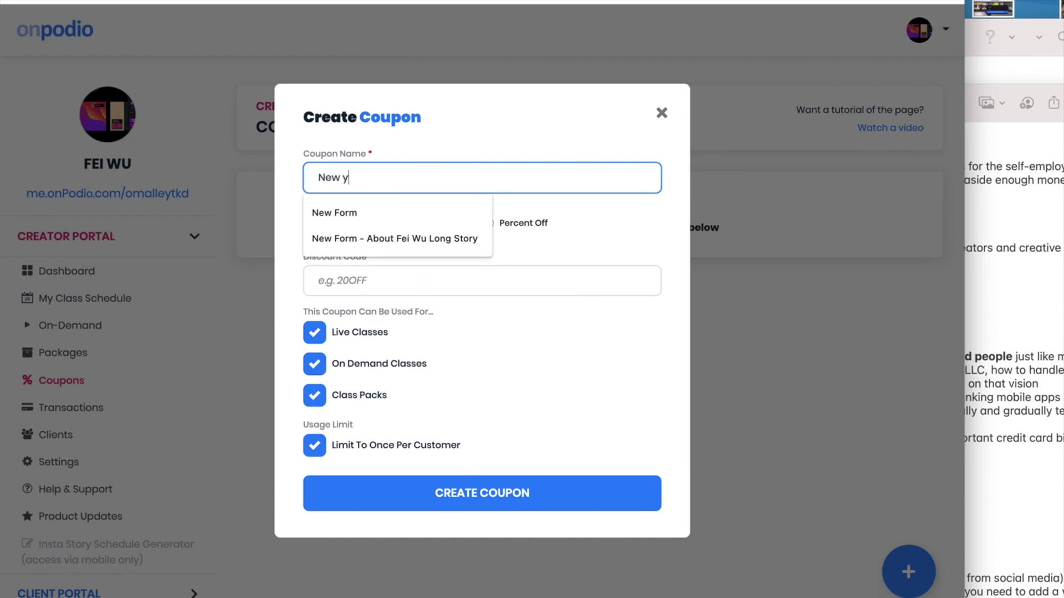
{"action": "type", "text": "ear promo 20%"}
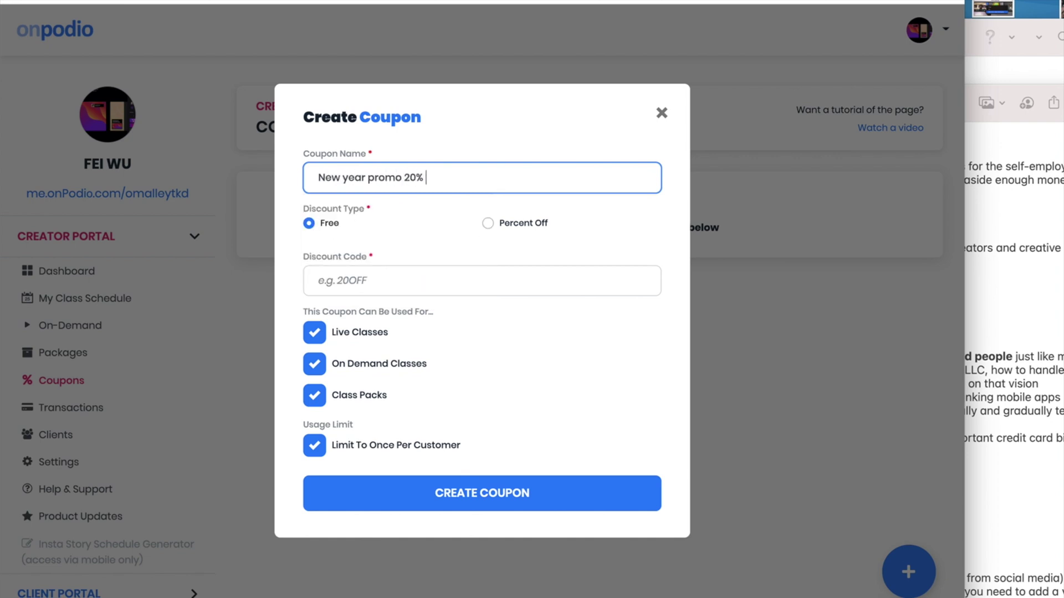
{"action": "left_click", "coordinate": [488, 223]}
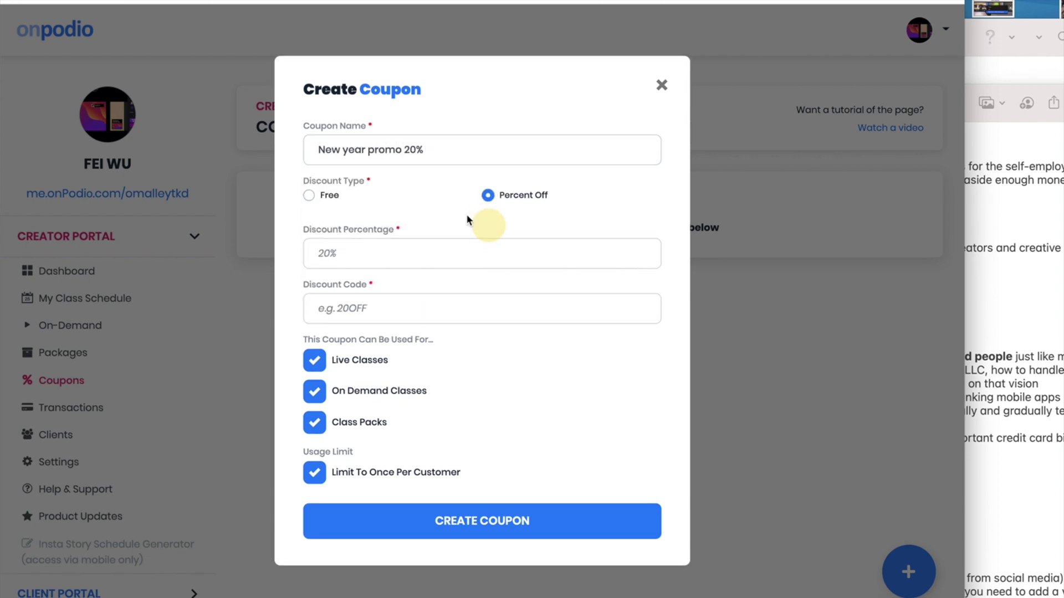
{"action": "left_click", "coordinate": [428, 253]}
{"action": "type", "text": "20"}
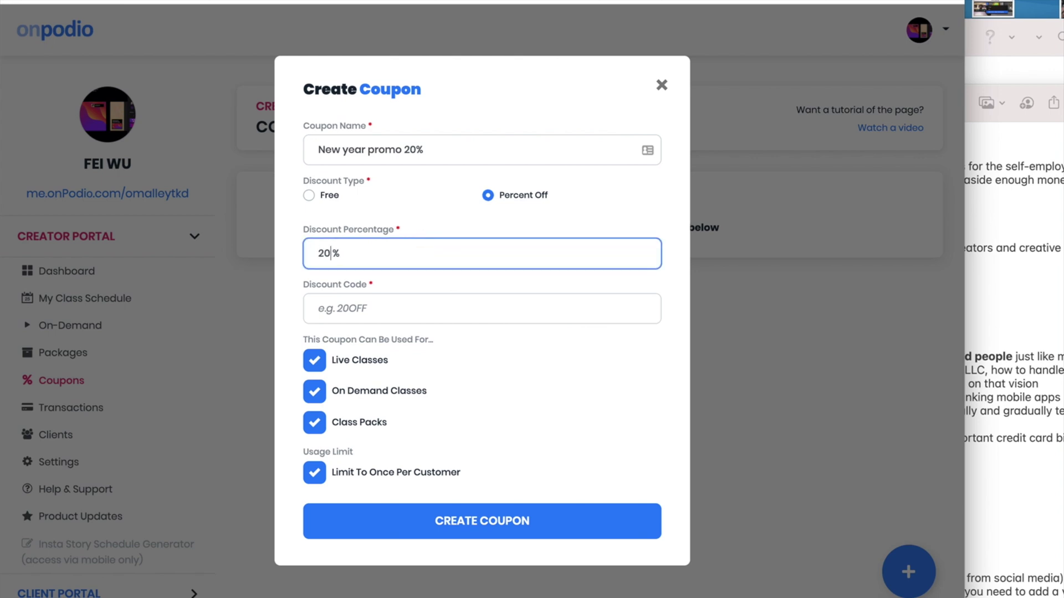
{"action": "left_click", "coordinate": [441, 308]}
{"action": "type", "text": "20"}
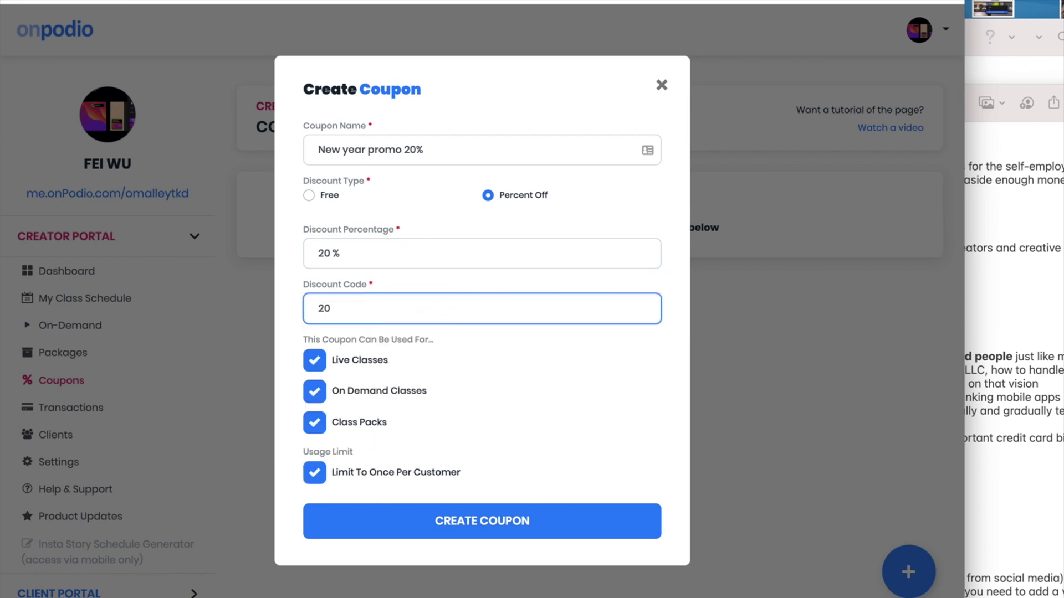
{"action": "type", "text": "OFF"}
{"action": "left_click", "coordinate": [316, 472]}
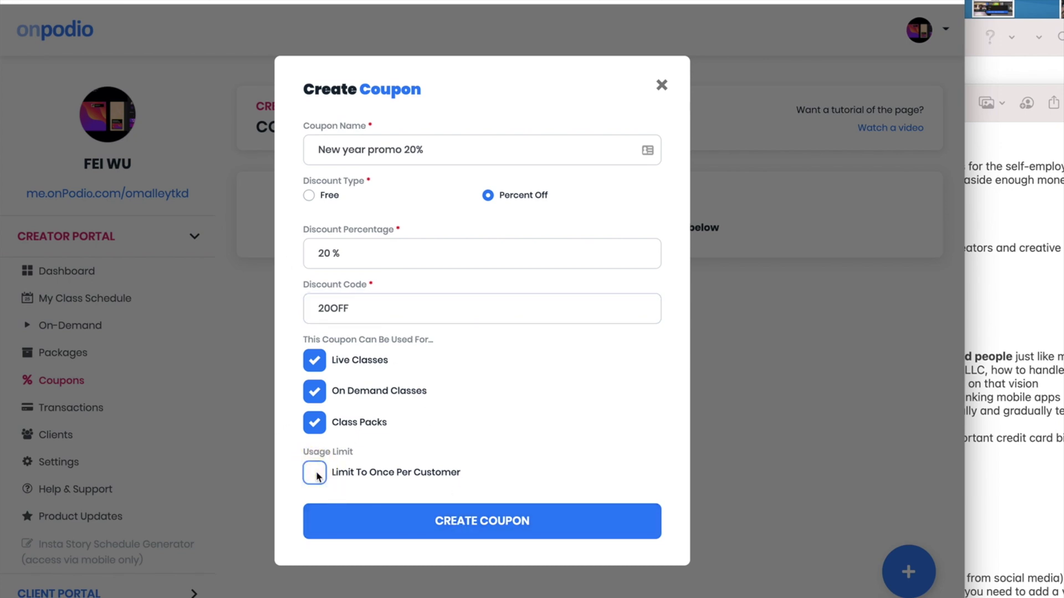
{"action": "left_click", "coordinate": [435, 522]}
Save the 20OFF coupon and apply it at the 4x pack checkout, bringing the total to US$25.21
{"action": "left_click", "coordinate": [483, 531]}
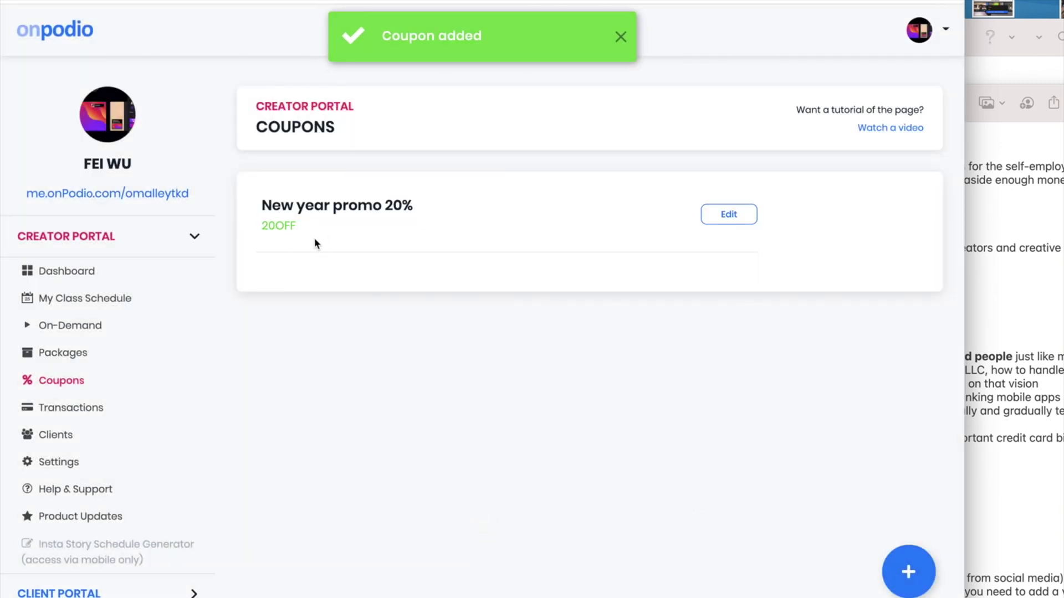
{"action": "left_click_drag", "start_coordinate": [298, 228], "coordinate": [261, 230]}
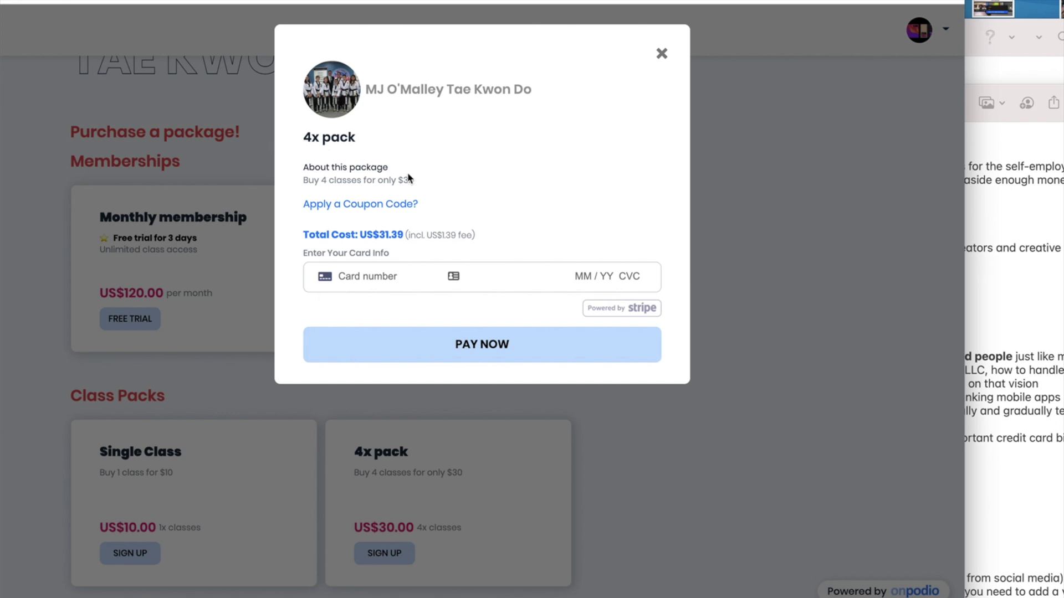
{"action": "left_click", "coordinate": [358, 208]}
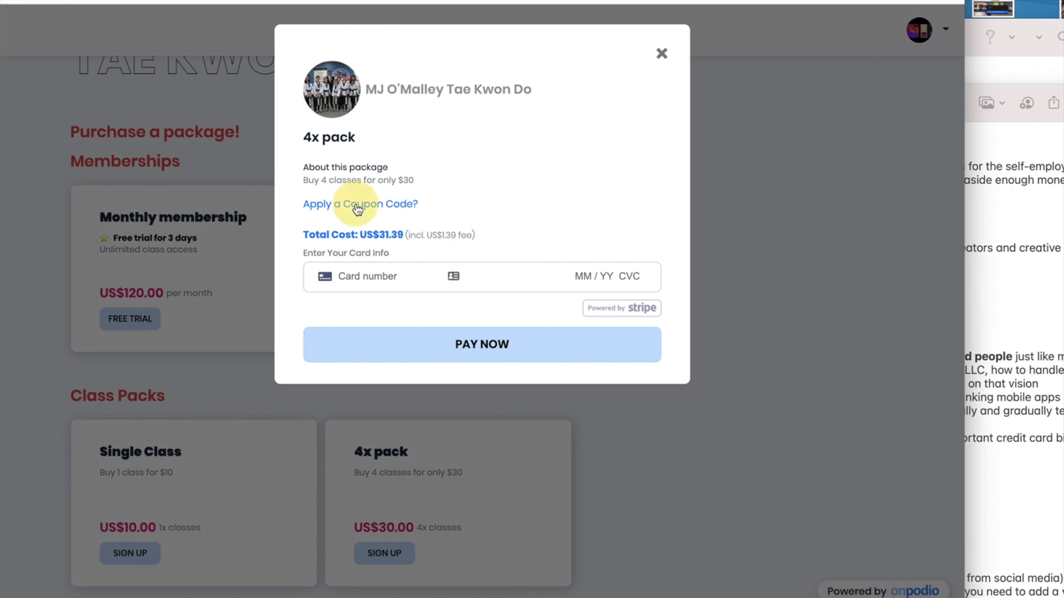
{"action": "left_click", "coordinate": [390, 228]}
{"action": "type", "text": "20"}
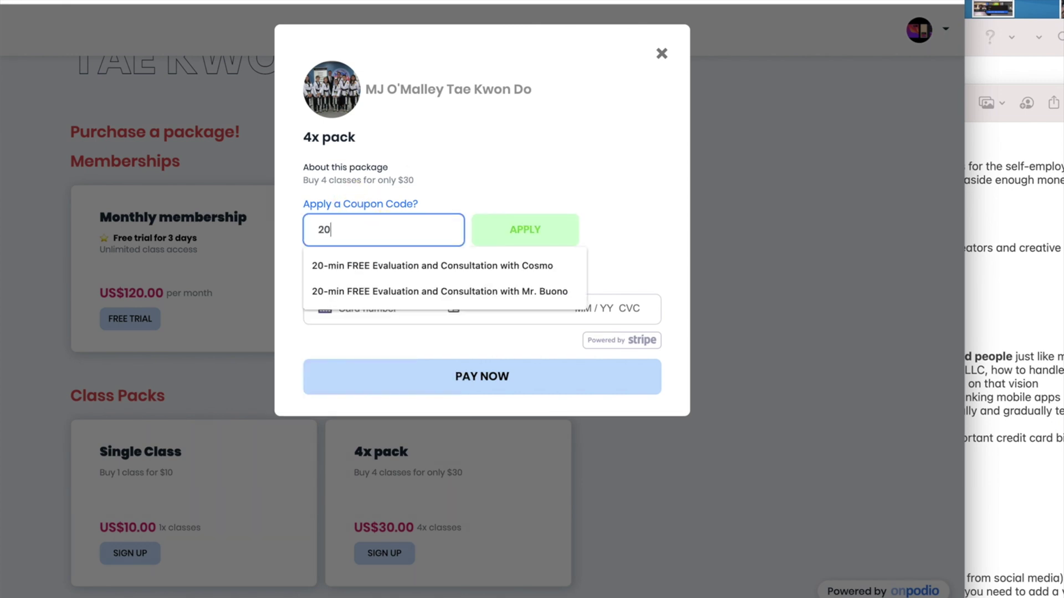
{"action": "type", "text": "OFF"}
{"action": "left_click", "coordinate": [518, 235]}
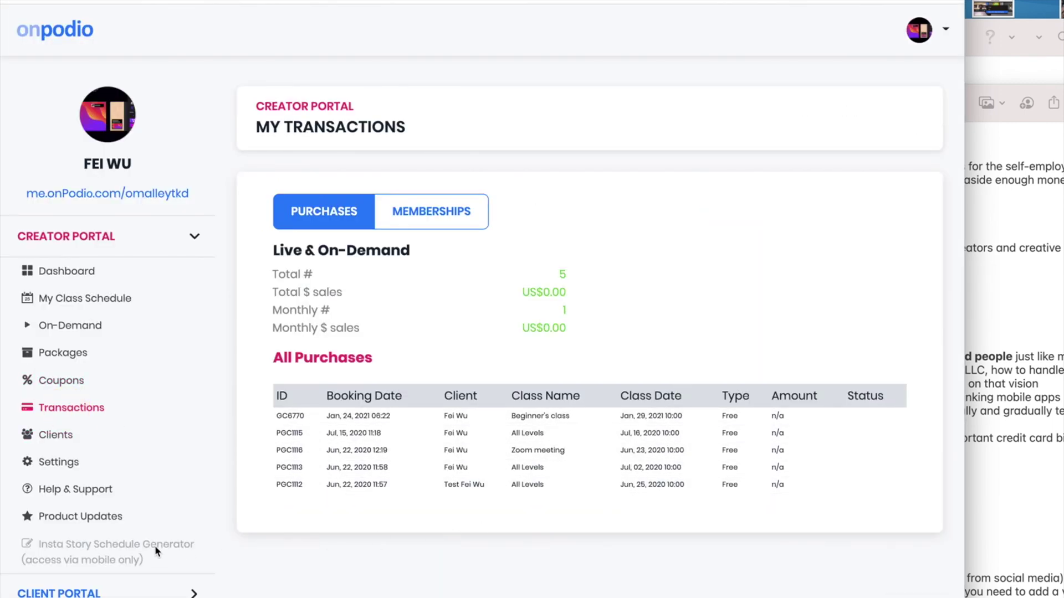
Export the full client list from My Clients as clients.xlsx
{"action": "left_click", "coordinate": [60, 439]}
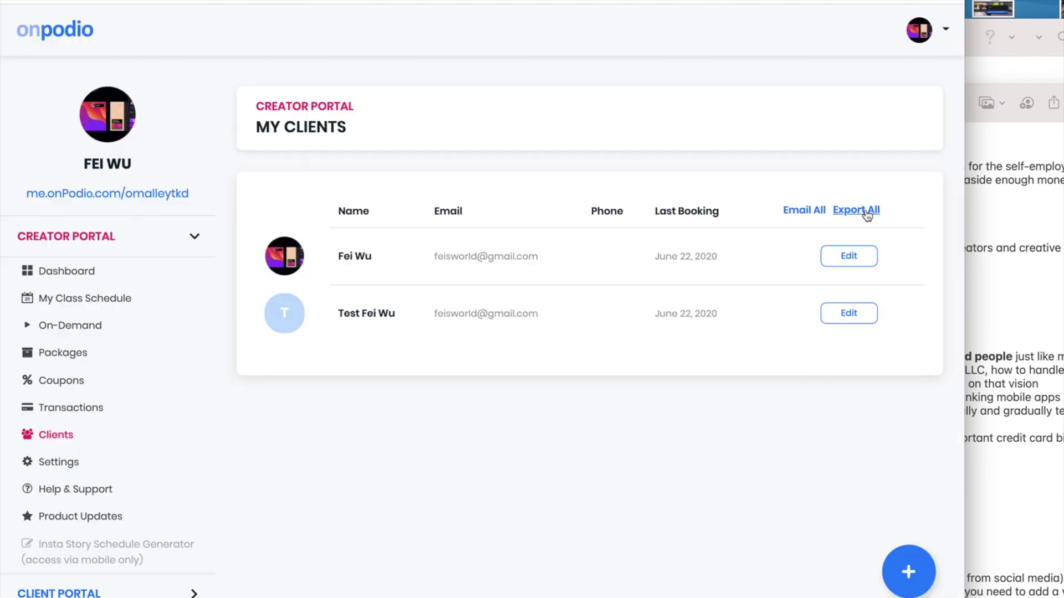
{"action": "left_click", "coordinate": [865, 213]}
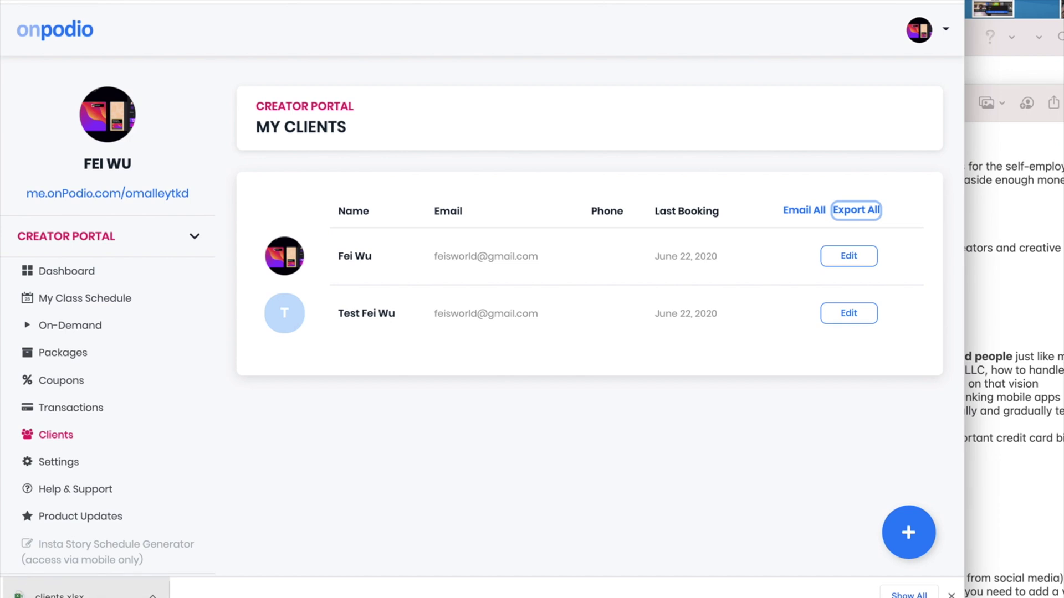
{"action": "scroll", "coordinate": [82, 297], "scroll_direction": "down", "scroll_amount": 1}
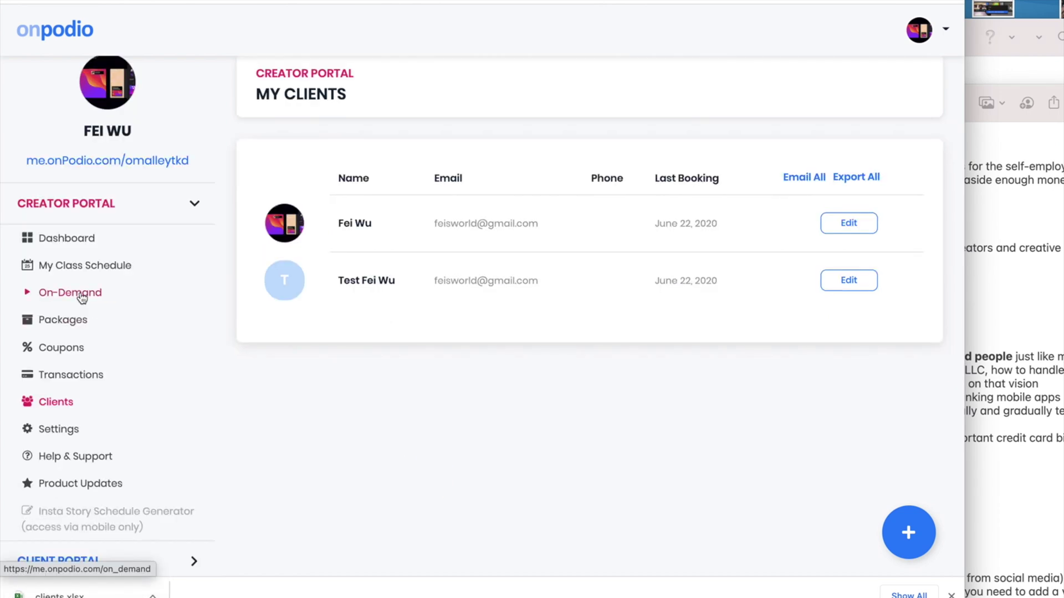
Create two on-demand collections: Videos for Beginners and Videos for Advanced
{"action": "left_click", "coordinate": [81, 295]}
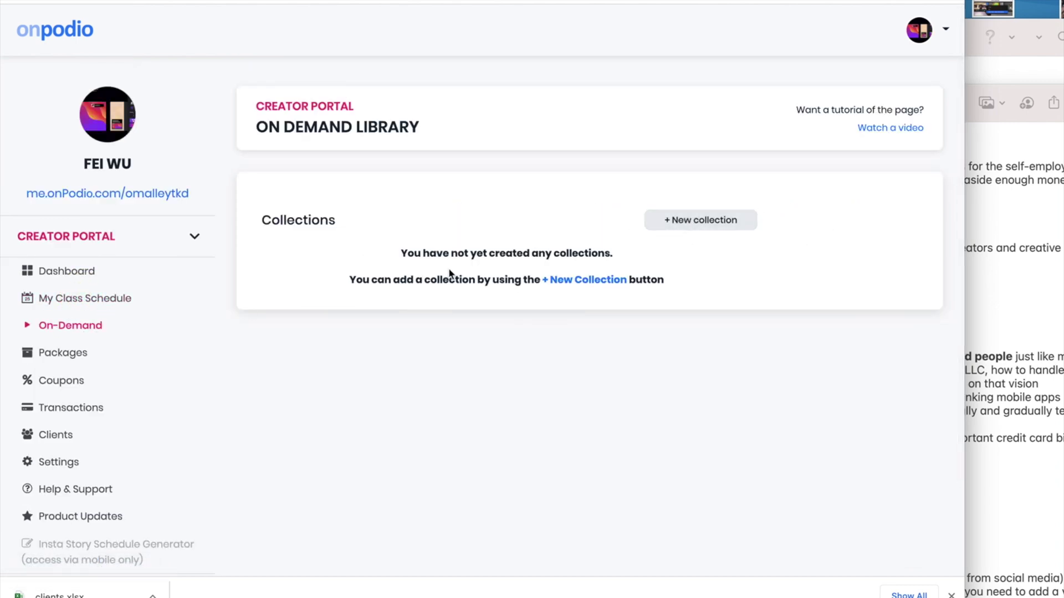
{"action": "left_click", "coordinate": [733, 226]}
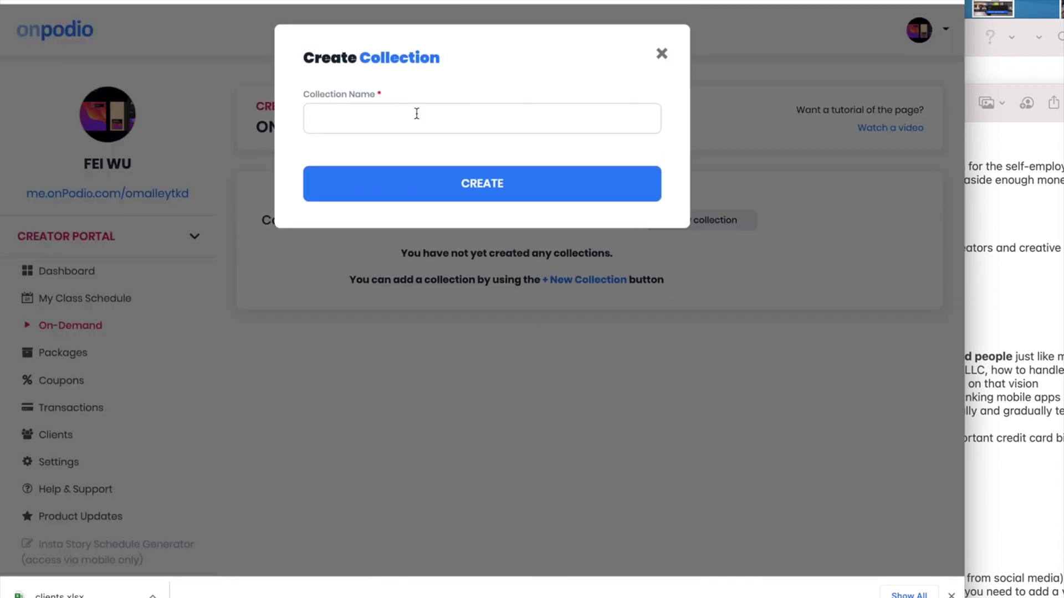
{"action": "left_click", "coordinate": [417, 114]}
{"action": "type", "text": "Video"}
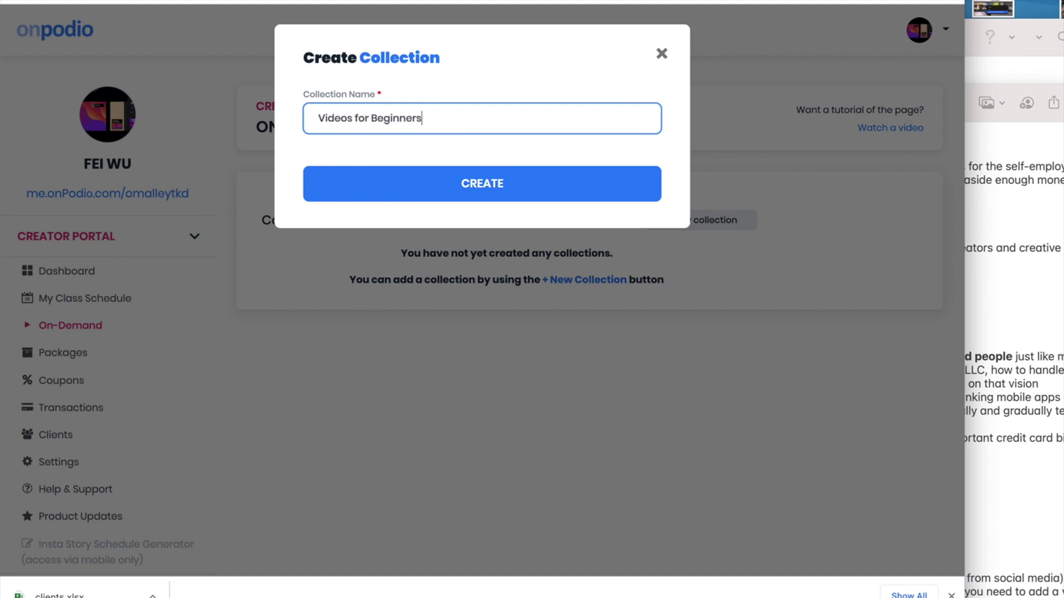
{"action": "type", "text": "s for Beginners"}
{"action": "left_click", "coordinate": [454, 194]}
{"action": "left_click", "coordinate": [667, 219]}
{"action": "left_click", "coordinate": [376, 125]}
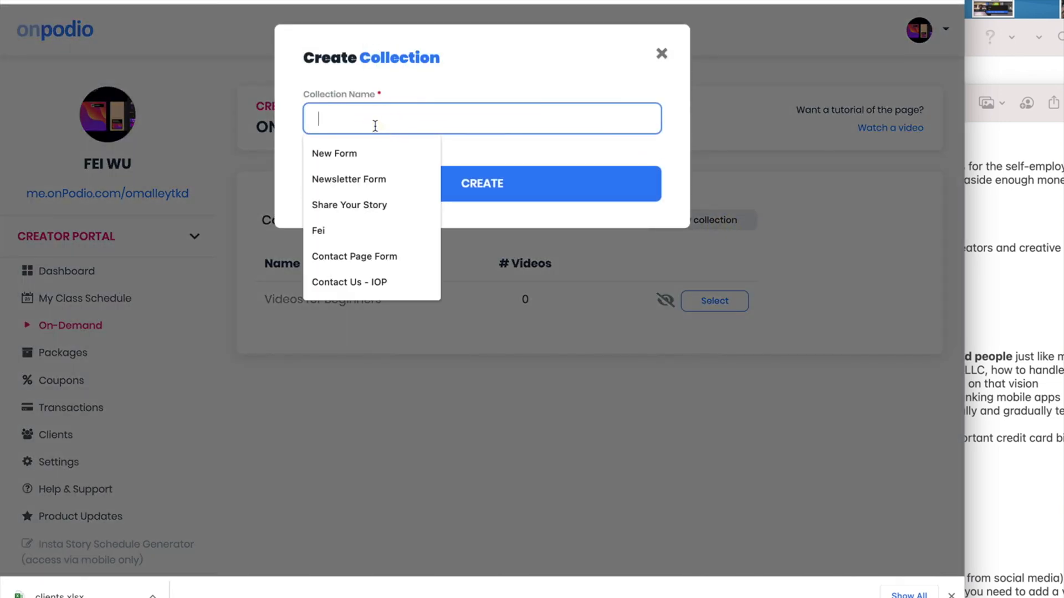
{"action": "type", "text": "Videos for Advanced"}
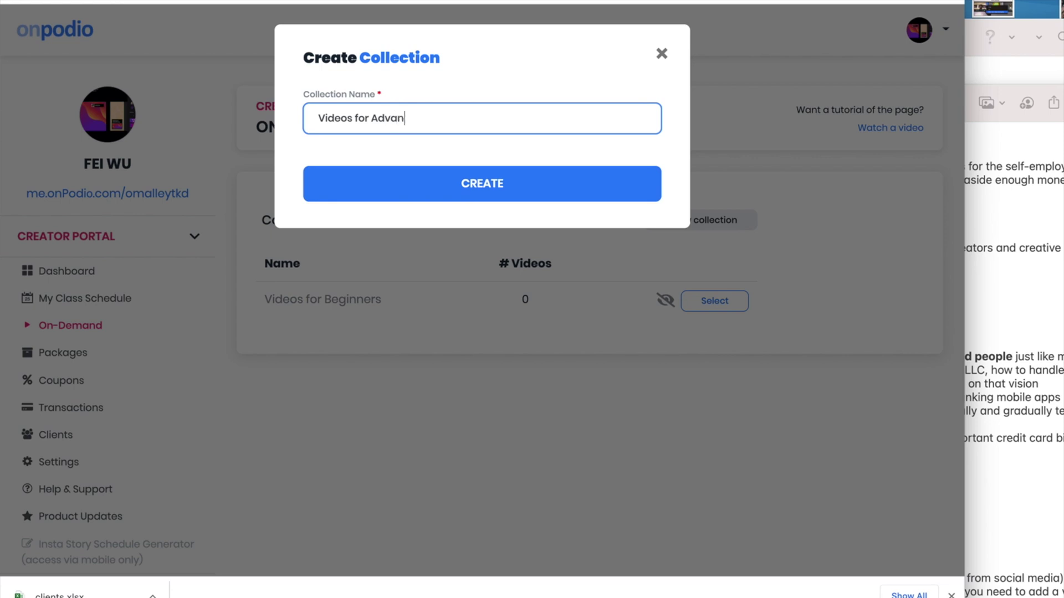
{"action": "left_click", "coordinate": [475, 188]}
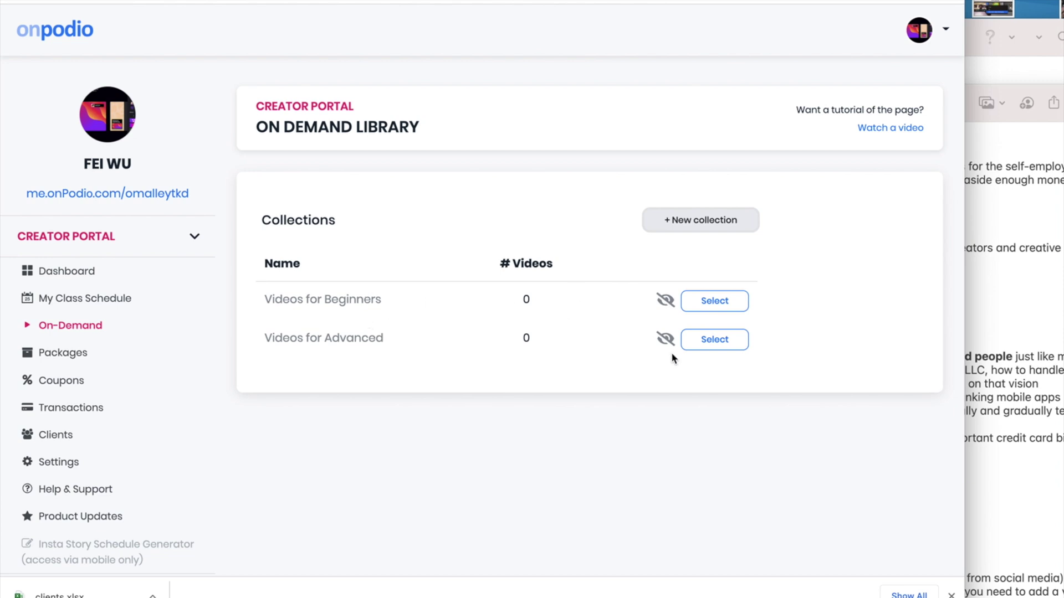
Open the Videos for Beginners collection and set it visible to clients
{"action": "left_click", "coordinate": [950, 595]}
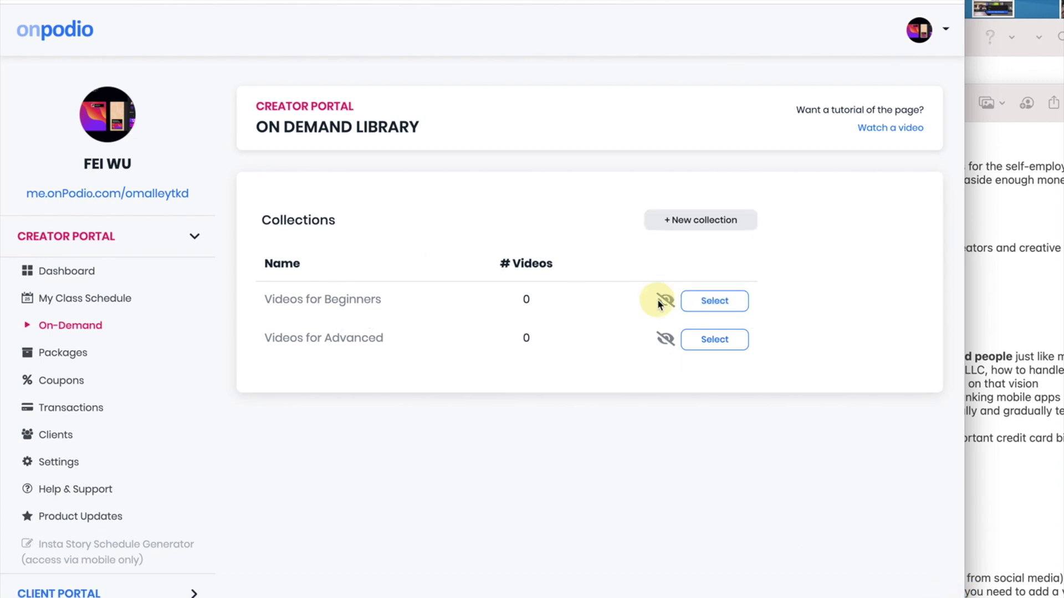
{"action": "left_click", "coordinate": [719, 302]}
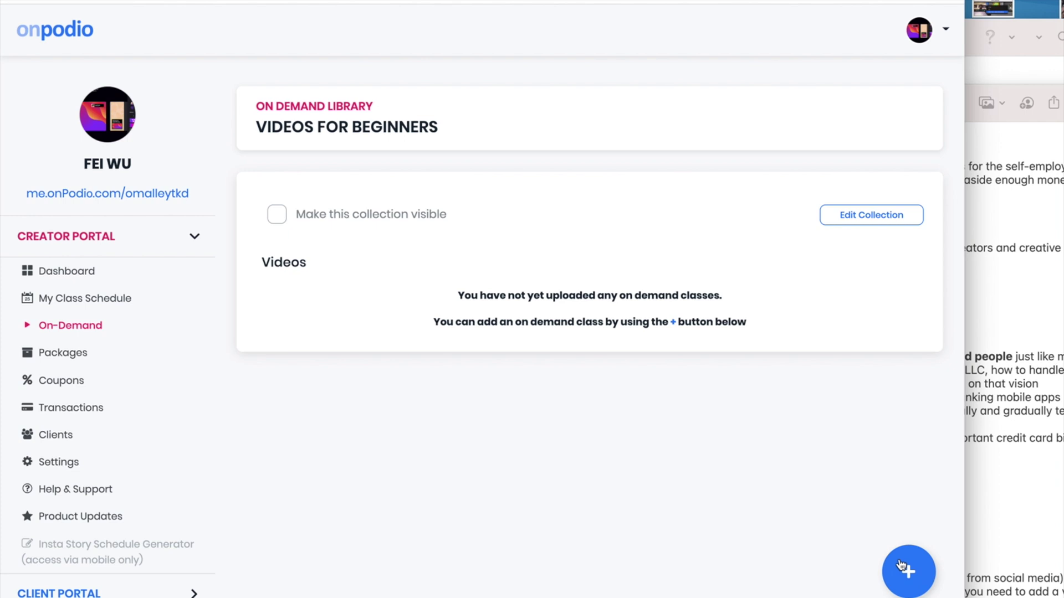
{"action": "left_click", "coordinate": [277, 216]}
{"action": "left_click", "coordinate": [277, 222]}
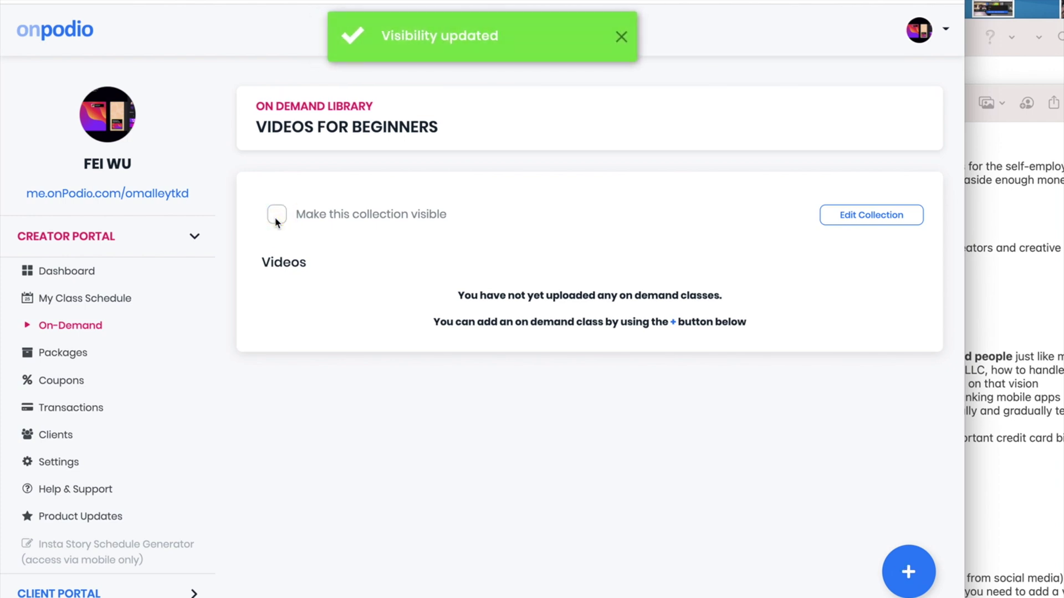
{"action": "left_click", "coordinate": [276, 216]}
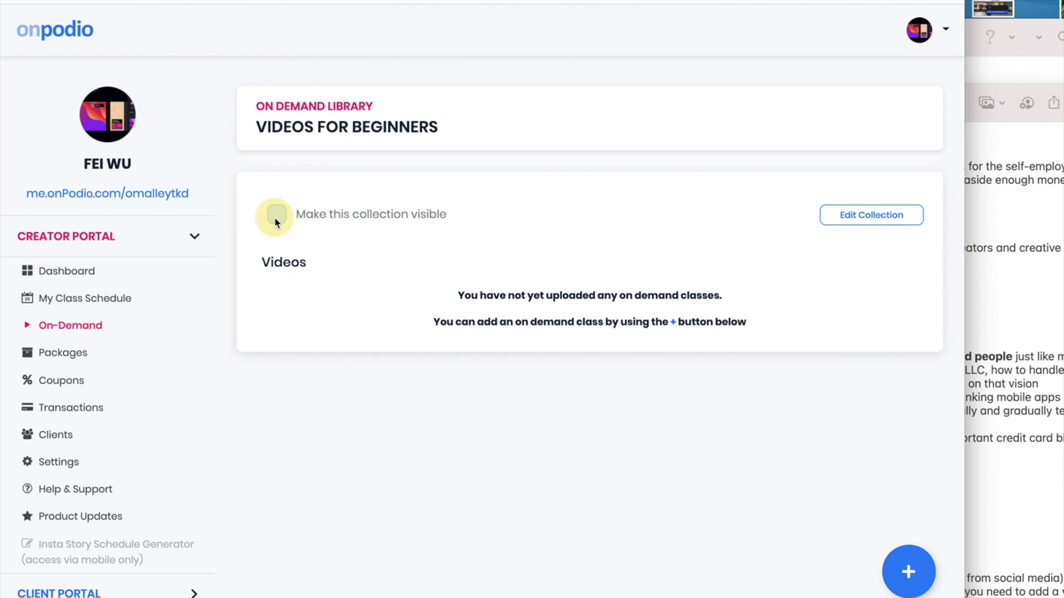
Start a new on-demand class in Videos for Beginners using a video link
{"action": "left_click", "coordinate": [908, 571]}
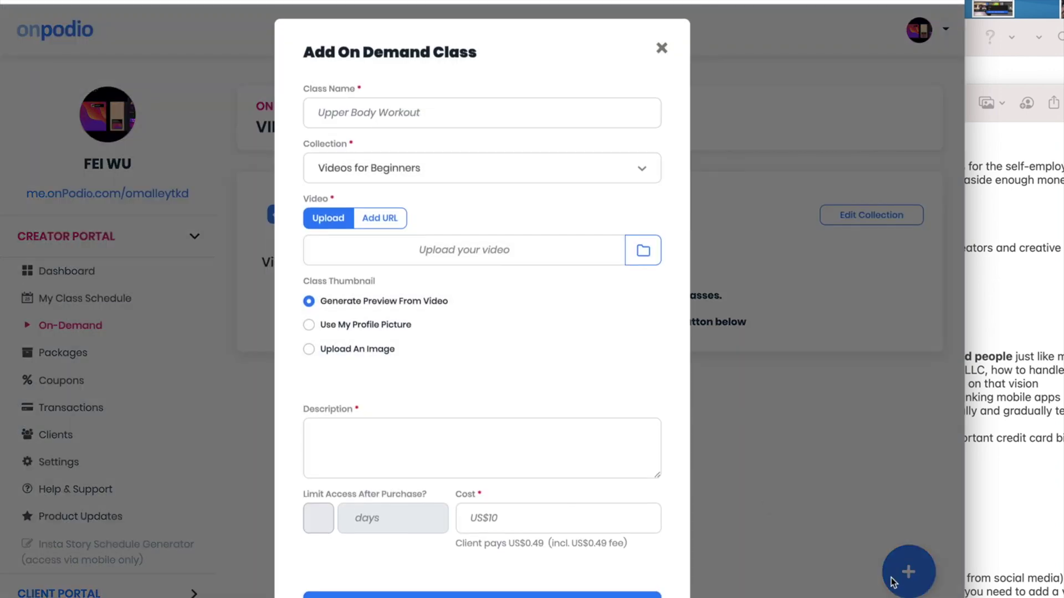
{"action": "left_click", "coordinate": [490, 119]}
{"action": "left_click", "coordinate": [563, 87]}
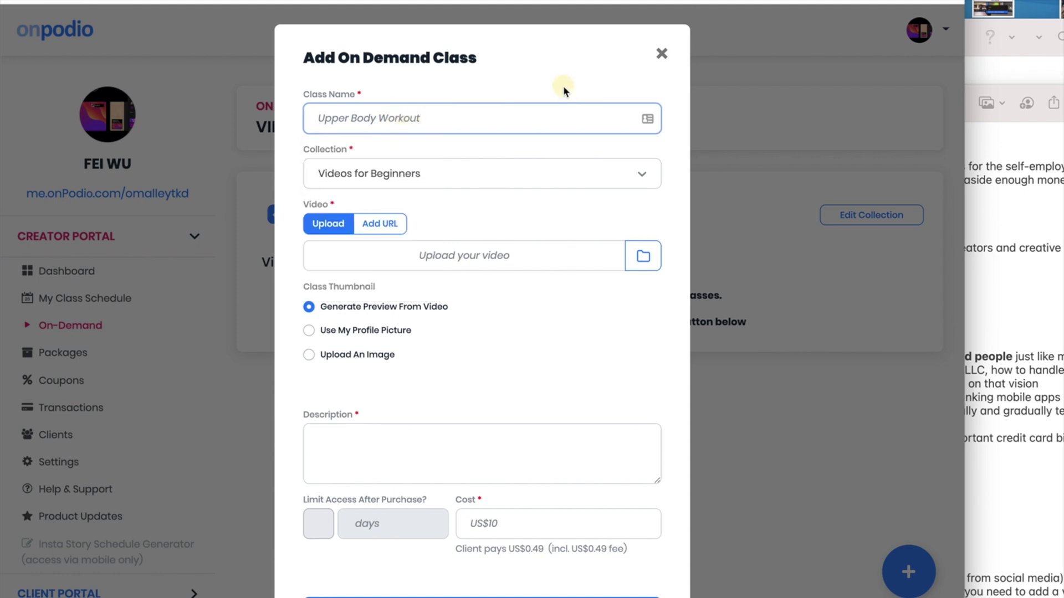
{"action": "left_click", "coordinate": [447, 182]}
{"action": "left_click", "coordinate": [422, 171]}
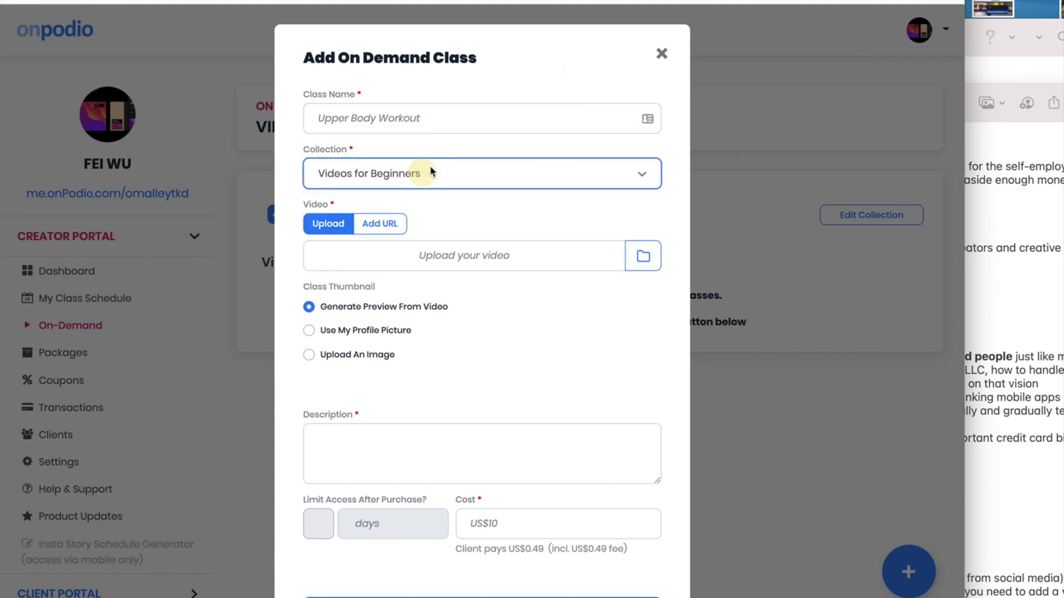
{"action": "left_click", "coordinate": [375, 227]}
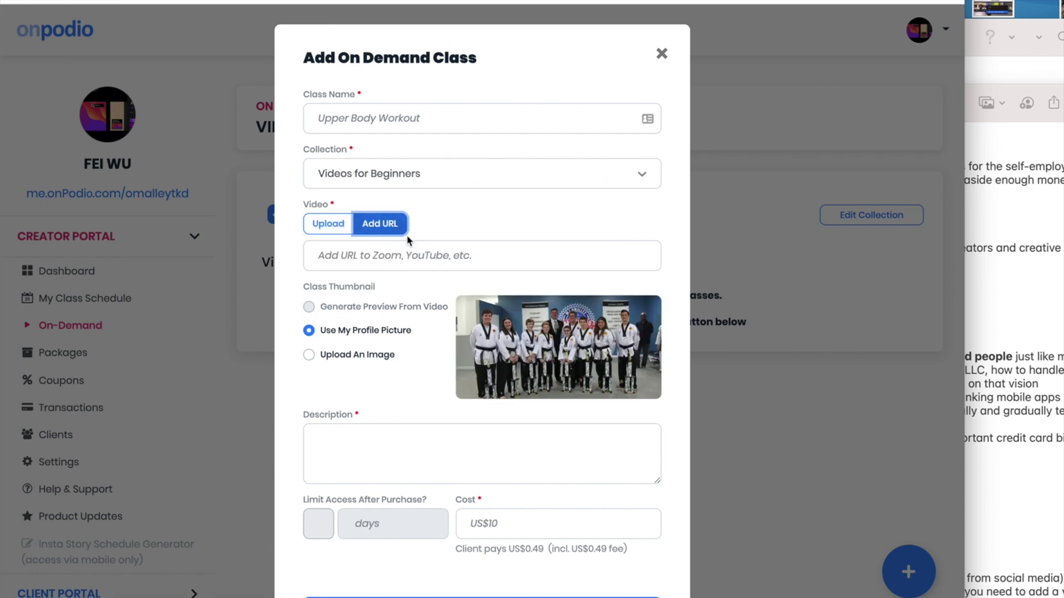
{"action": "left_click", "coordinate": [405, 247]}
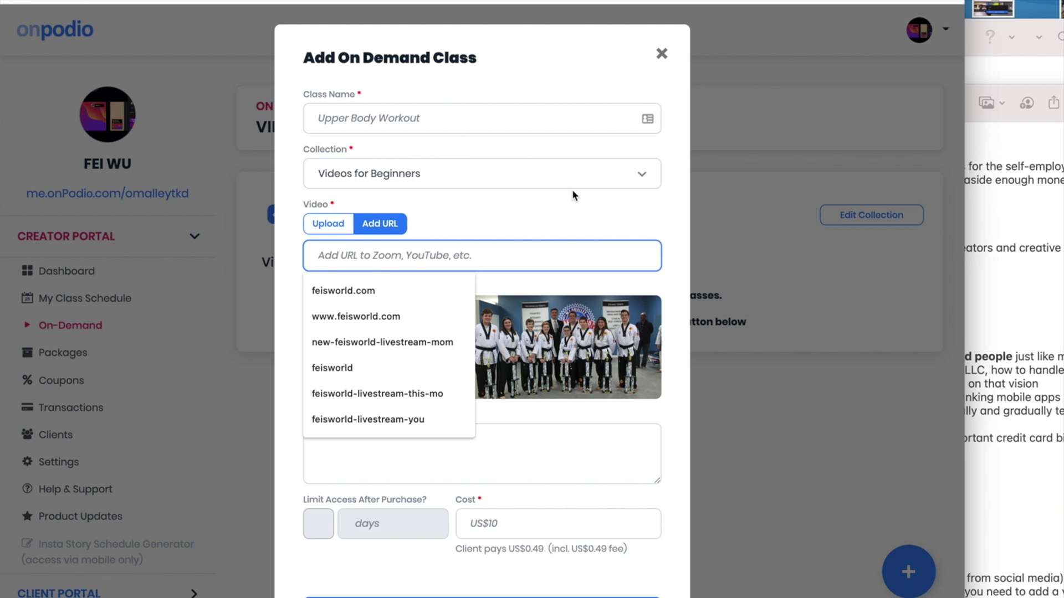
{"action": "left_click", "coordinate": [554, 225]}
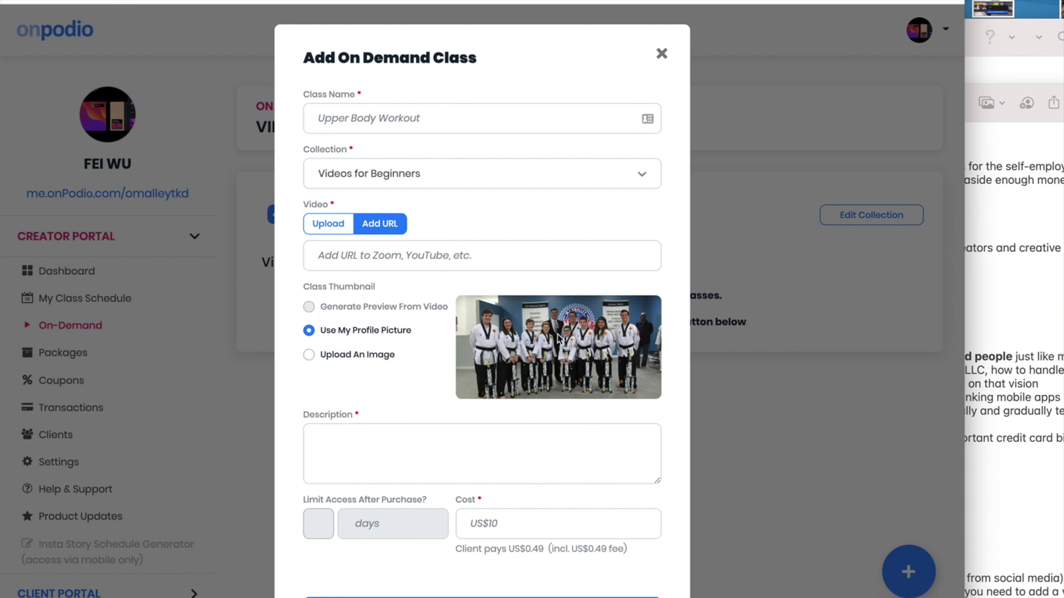
Choose an uploaded image as thumbnail and name the class 'Test by'
{"action": "left_click", "coordinate": [308, 356]}
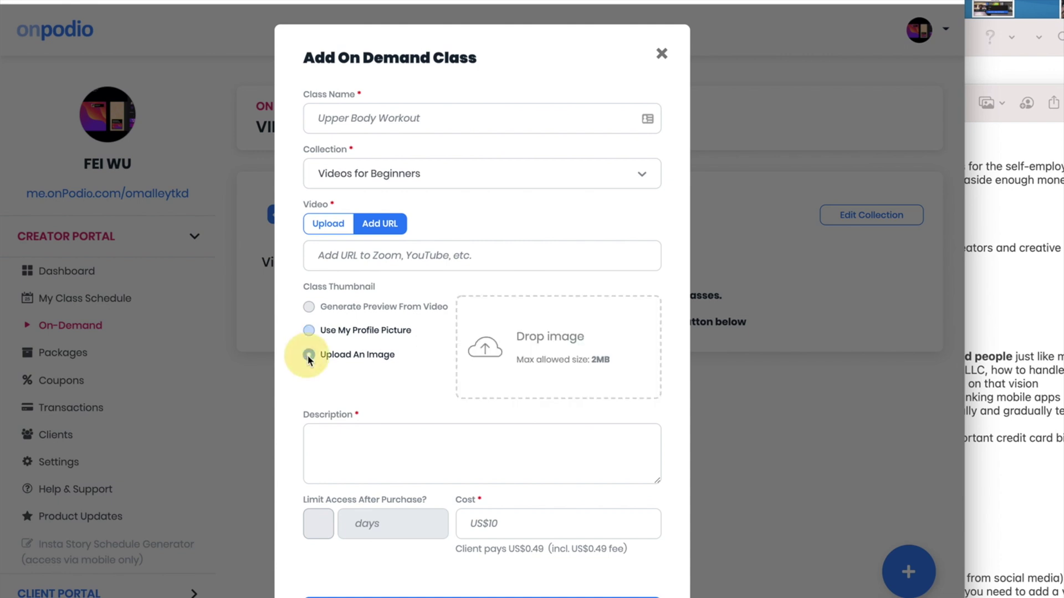
{"action": "left_click", "coordinate": [480, 469]}
{"action": "scroll", "coordinate": [471, 452], "scroll_direction": "down", "scroll_amount": 1}
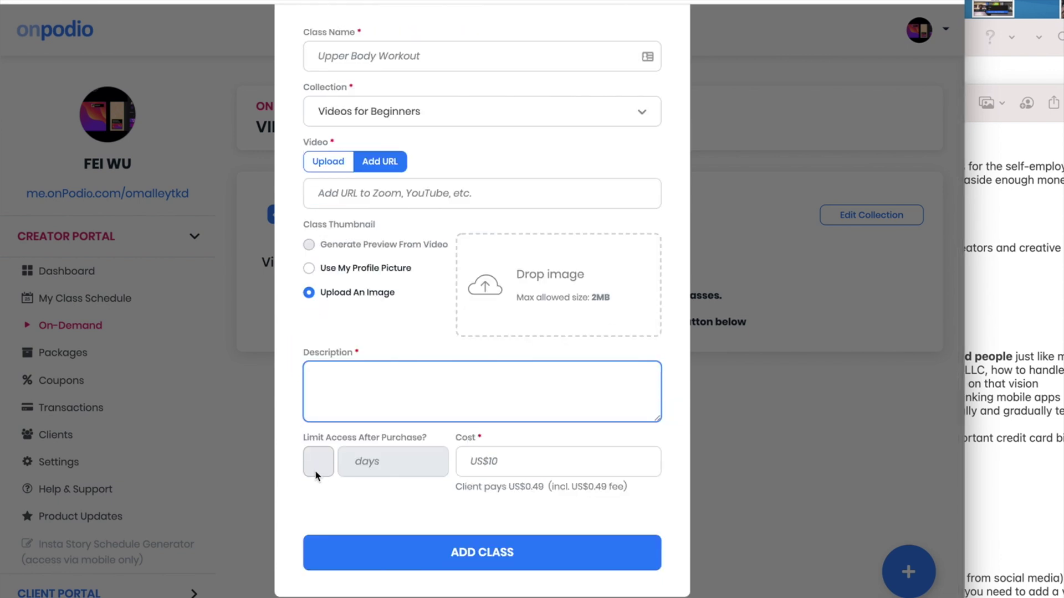
{"action": "left_click", "coordinate": [530, 462]}
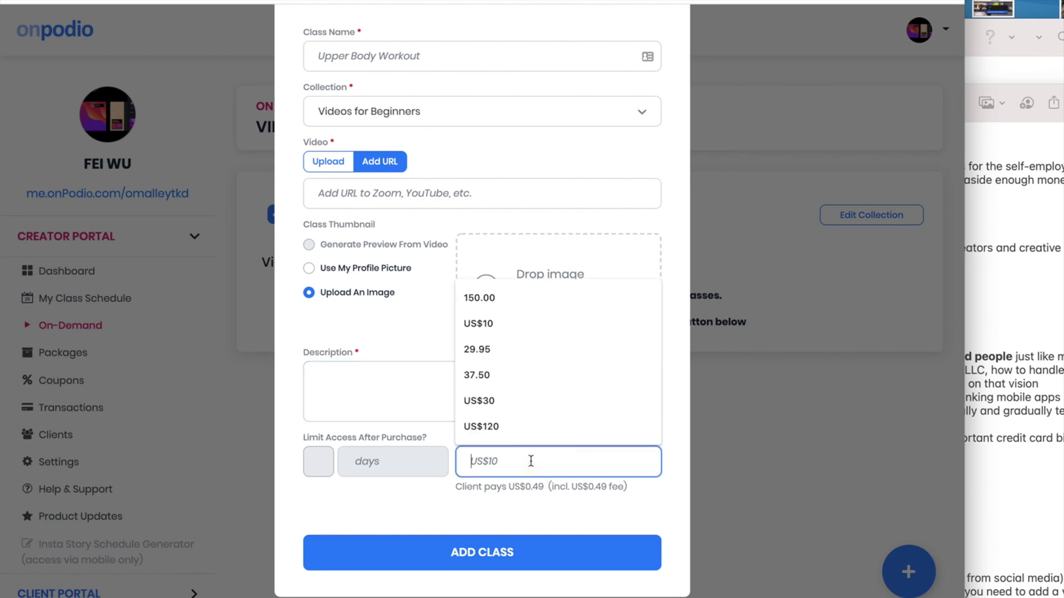
{"action": "left_click", "coordinate": [373, 394]}
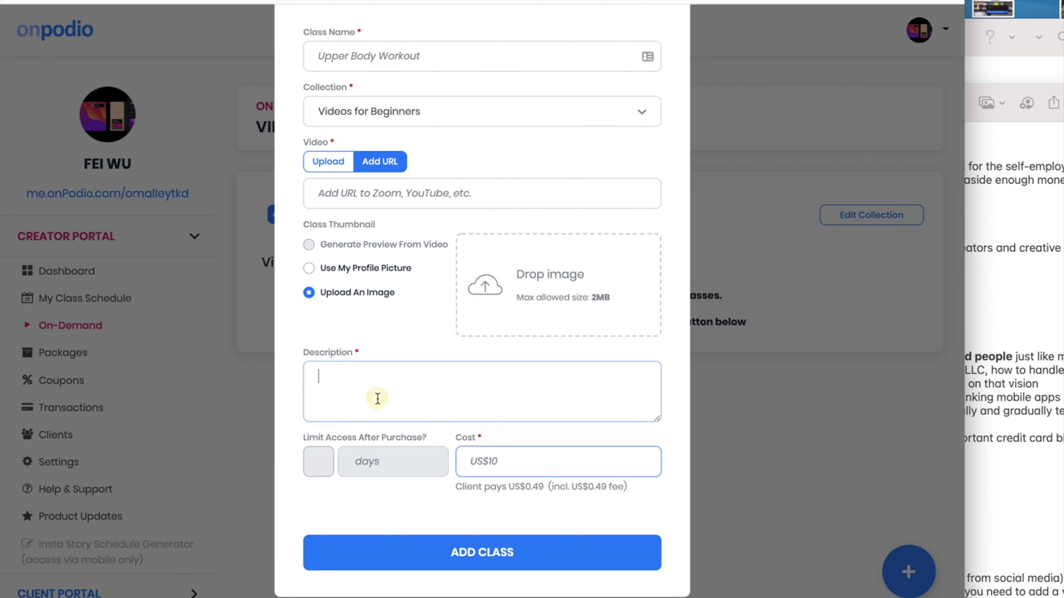
{"action": "left_click", "coordinate": [416, 54]}
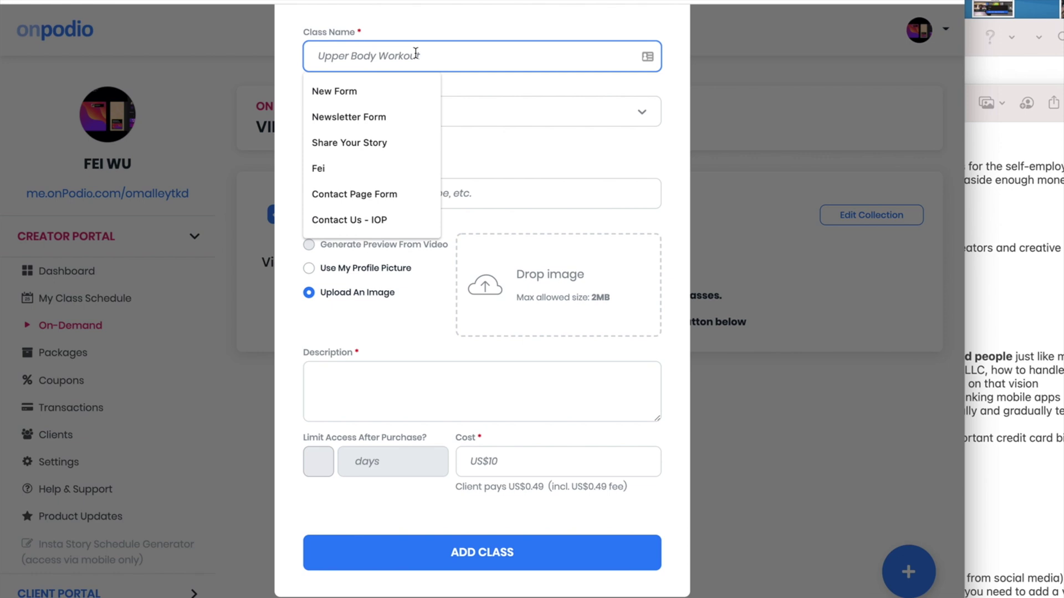
{"action": "type", "text": "Test by Fei"}
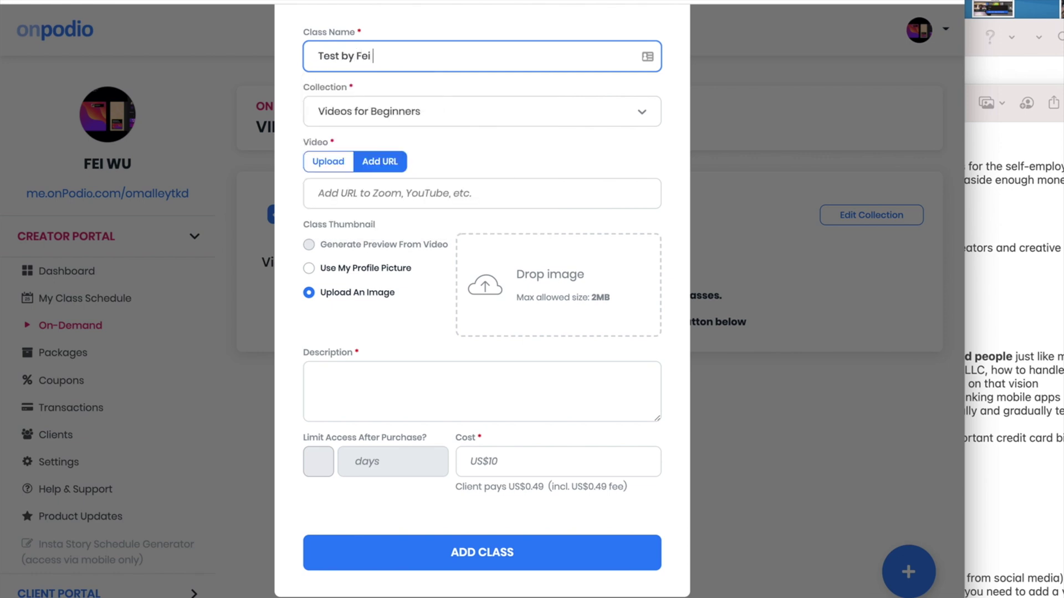
{"action": "key", "text": "Tab"}
Copy the shareable link of the newest upload in YouTube Studio
{"action": "left_click", "coordinate": [404, 204]}
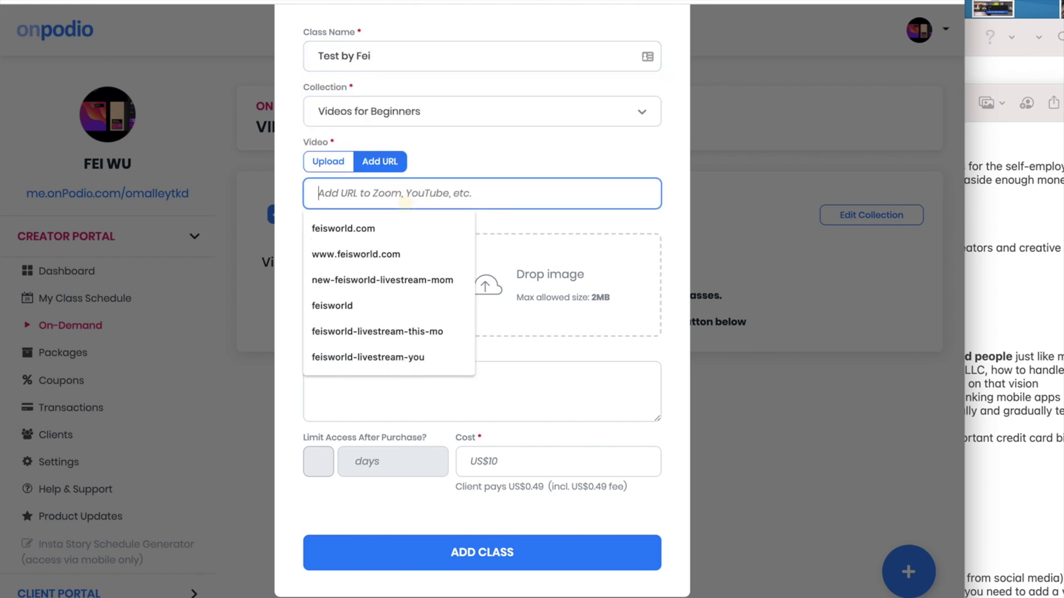
{"action": "left_click", "coordinate": [338, 5]}
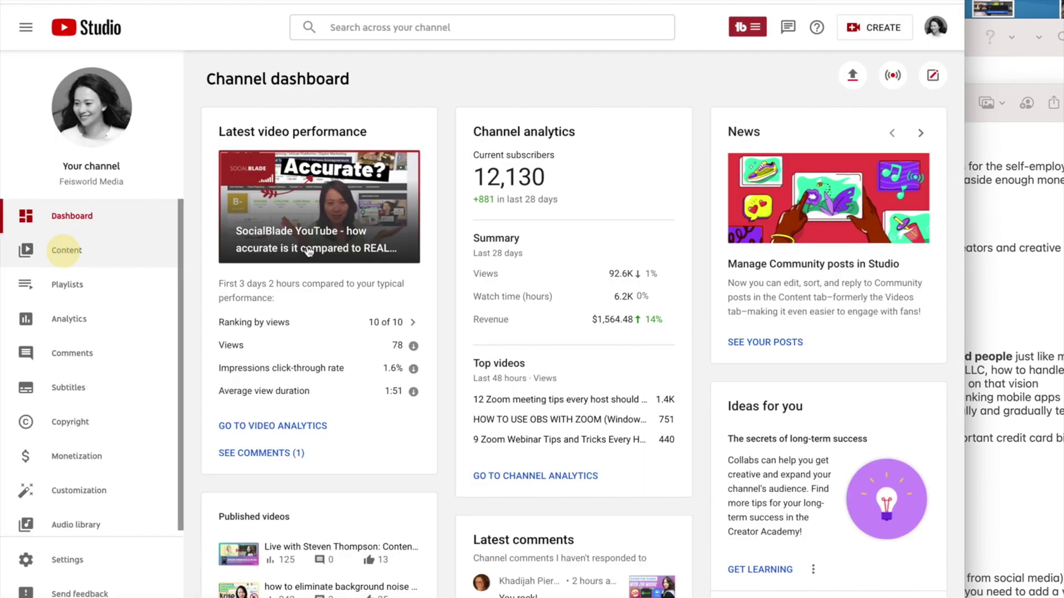
{"action": "left_click", "coordinate": [63, 250]}
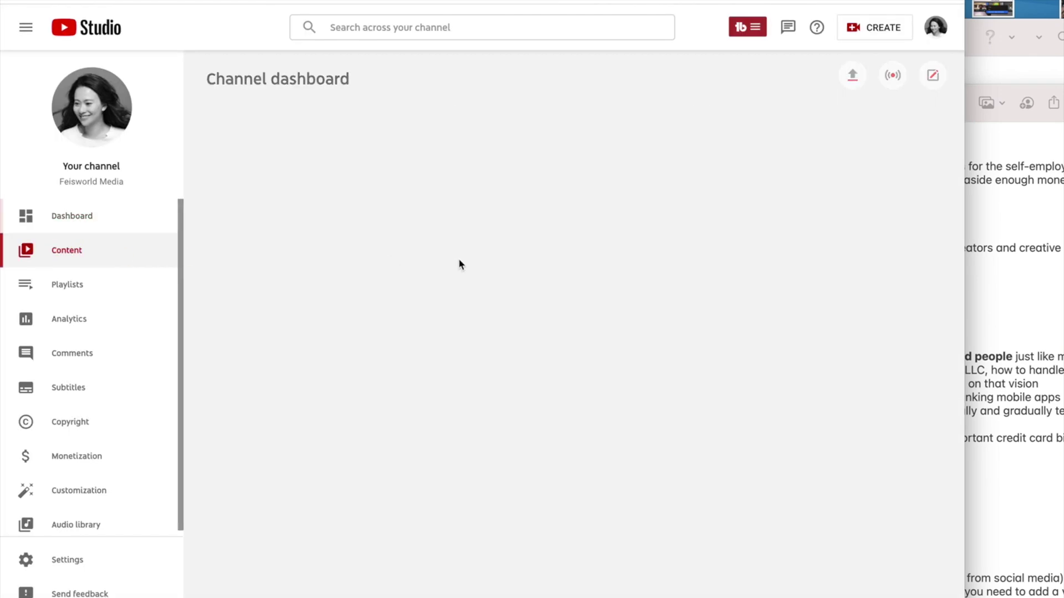
{"action": "left_click", "coordinate": [483, 235]}
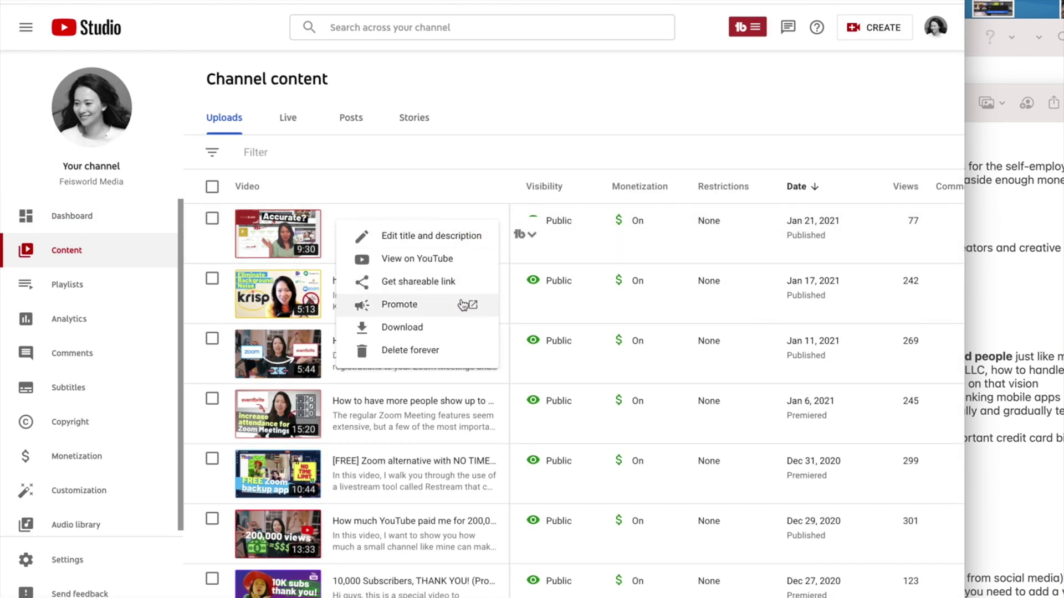
{"action": "left_click", "coordinate": [457, 278]}
Paste the YouTube link as the class video and enter 'Blah' as description
{"action": "key", "text": "ctrl+Tab"}
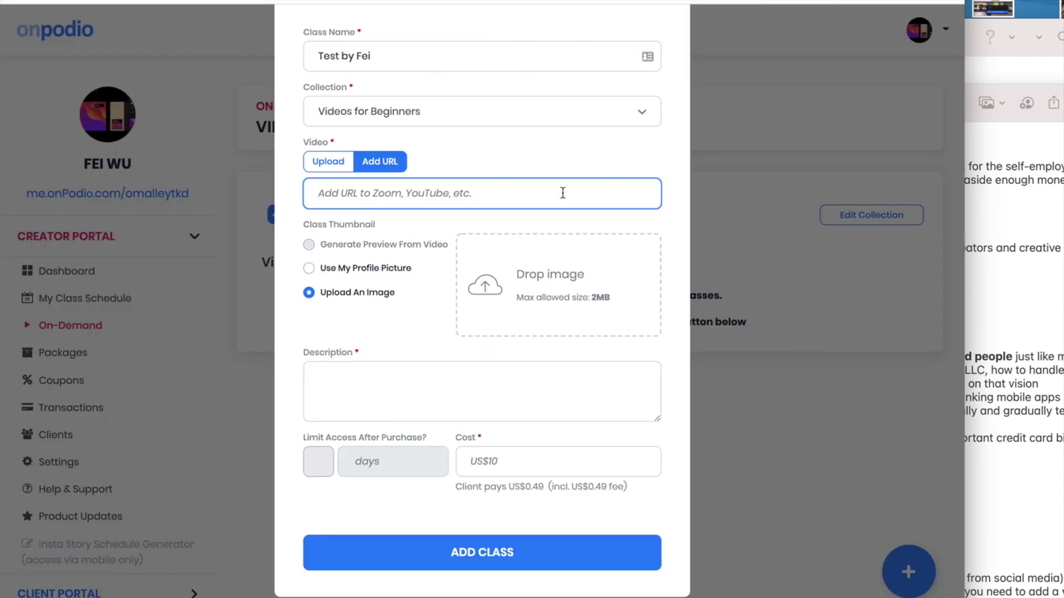
{"action": "key", "text": "ctrl+v"}
{"action": "left_click", "coordinate": [357, 332]}
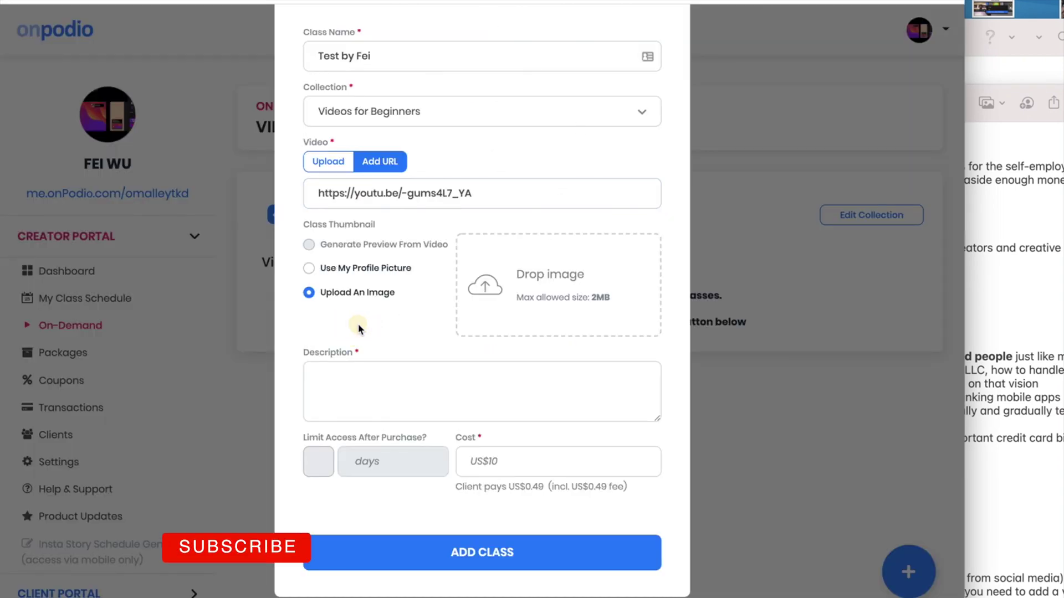
{"action": "left_click", "coordinate": [418, 393]}
{"action": "type", "text": "B;aj"}
{"action": "key", "text": "BackSpace"}
{"action": "key", "text": "BackSpace"}
{"action": "key", "text": "BackSpace"}
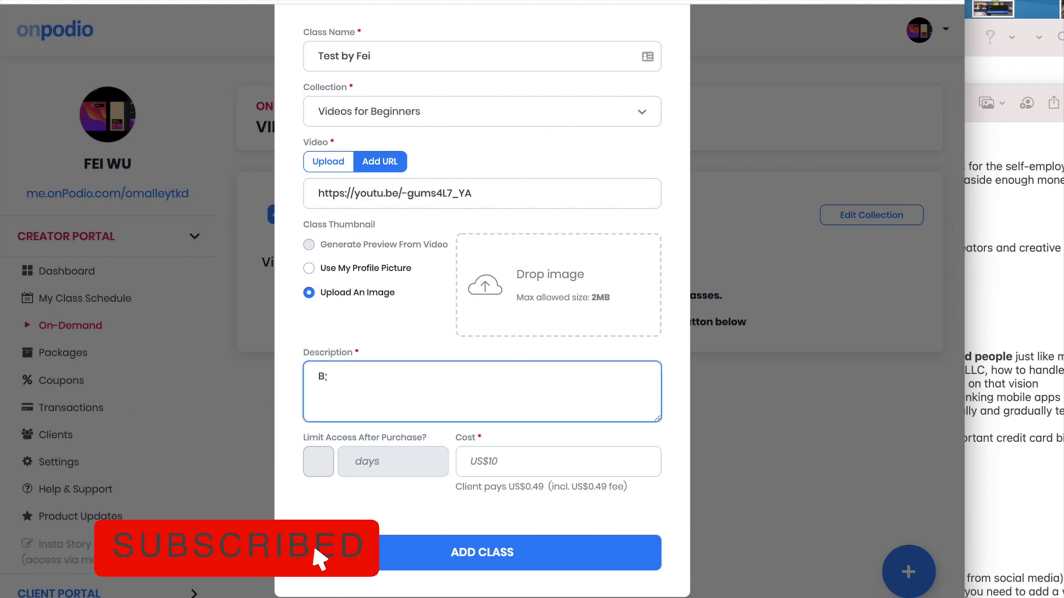
{"action": "type", "text": "lah"}
Set the cost to US$10, use the profile picture as thumbnail, and add the class
{"action": "left_click", "coordinate": [511, 461]}
{"action": "type", "text": "US$10"}
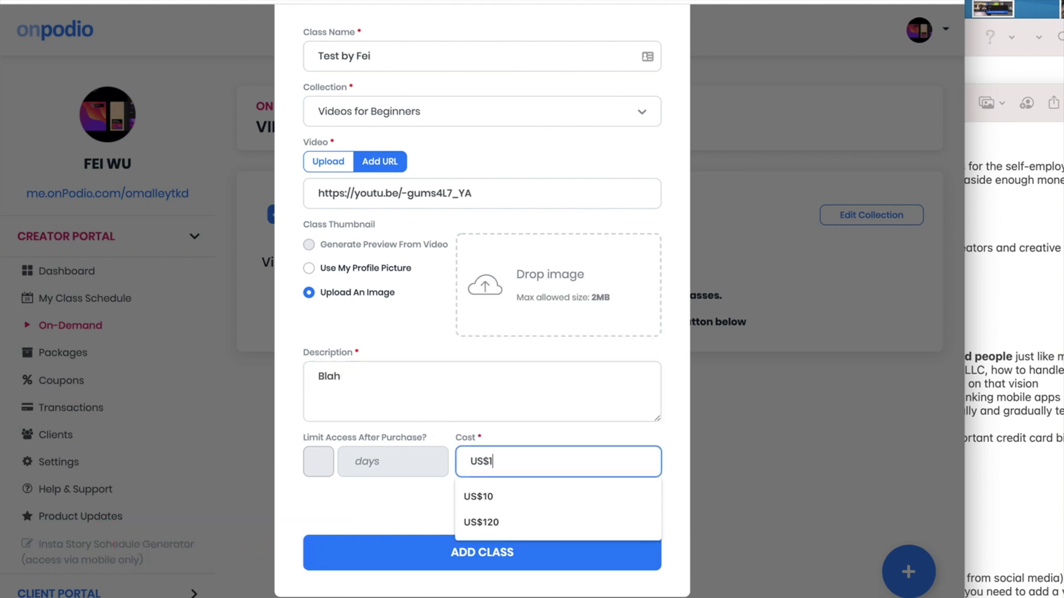
{"action": "left_click", "coordinate": [491, 551]}
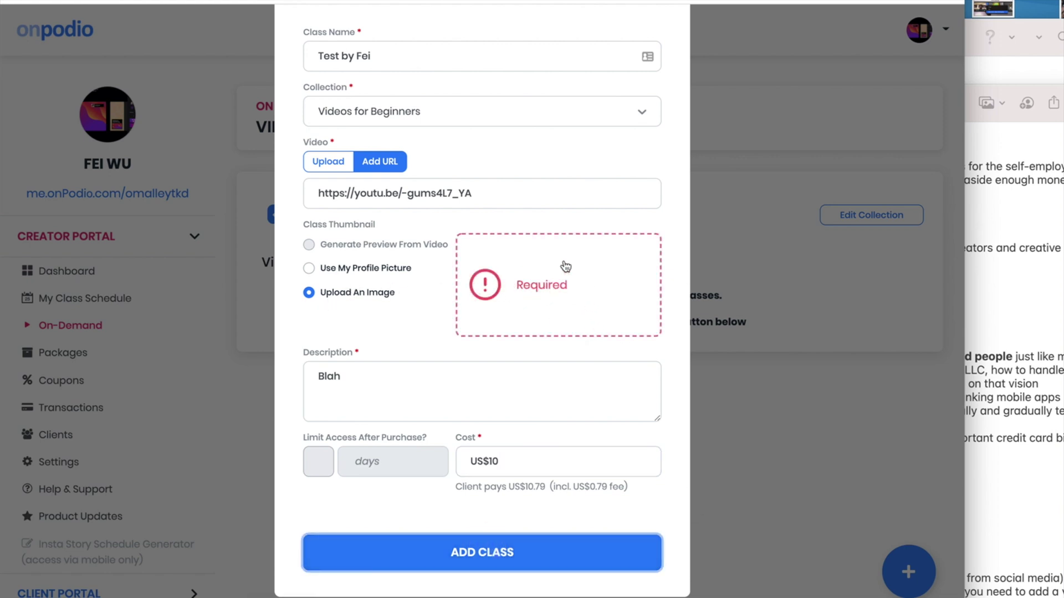
{"action": "left_click", "coordinate": [308, 268]}
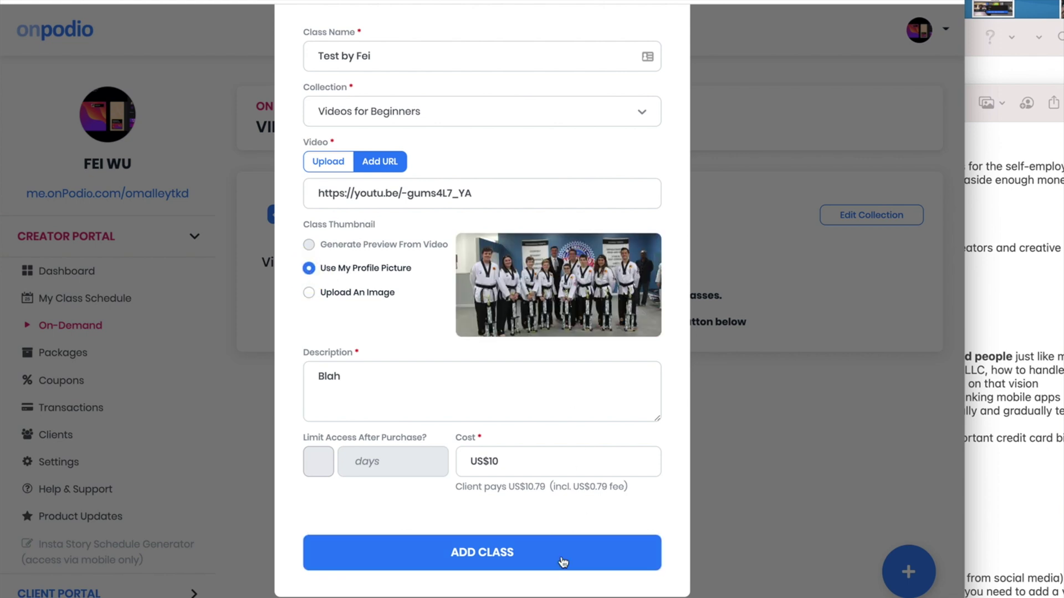
{"action": "left_click", "coordinate": [541, 557]}
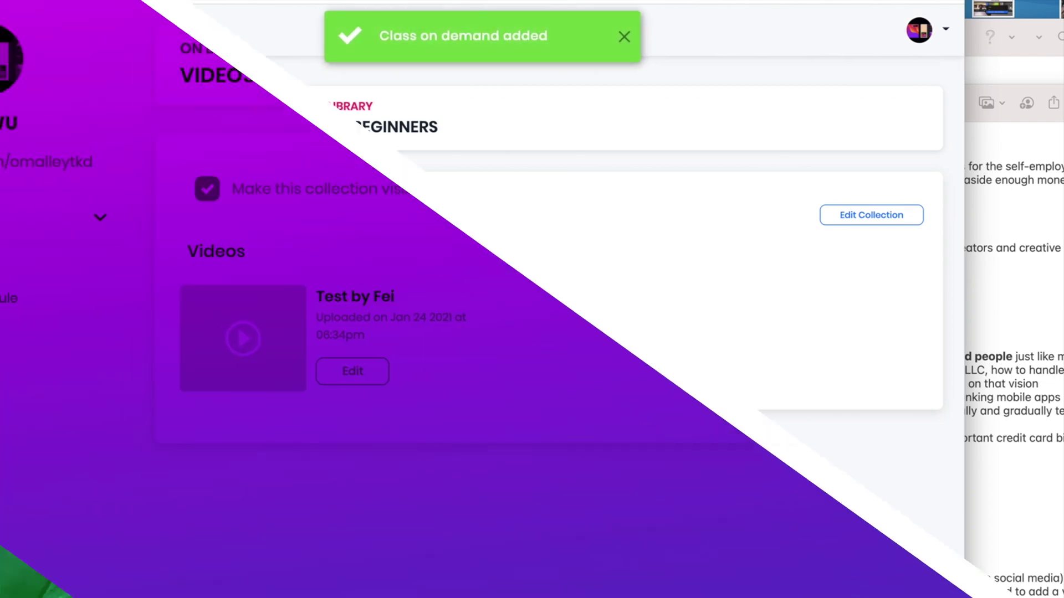